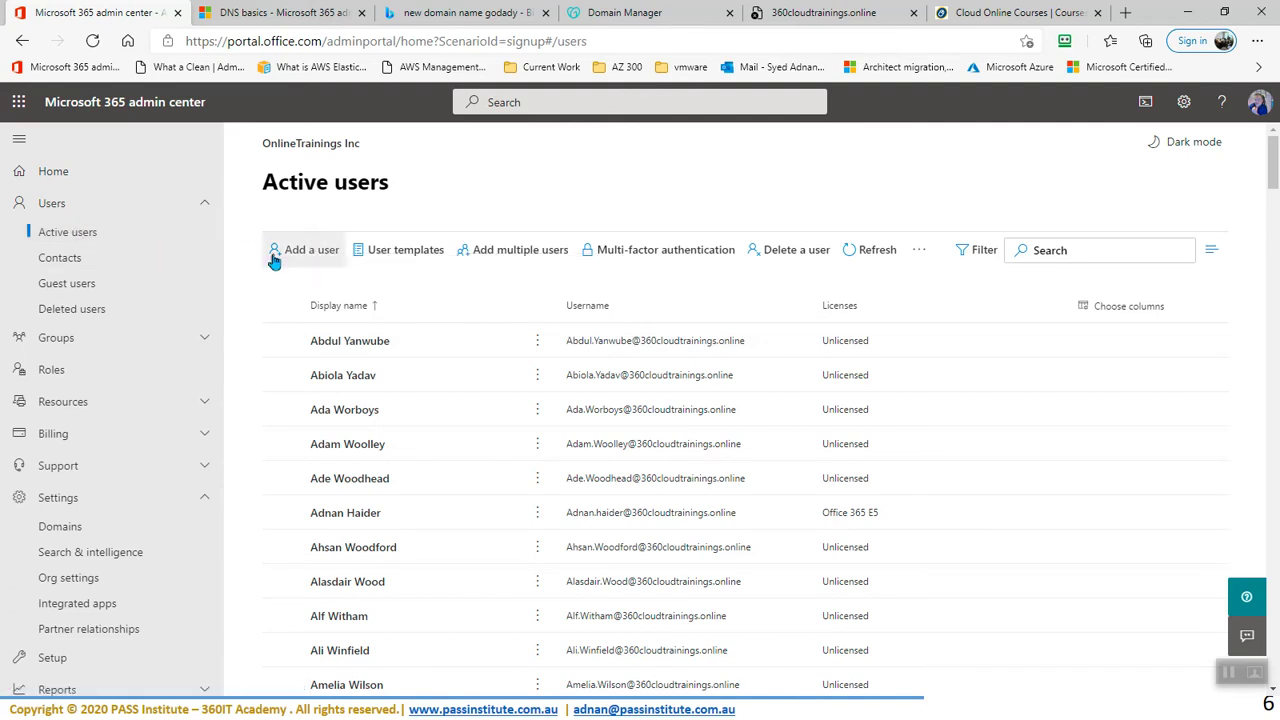
# - Start a new single user and enter the first name, last name and auto-filled display name
pyautogui.click(305, 255)
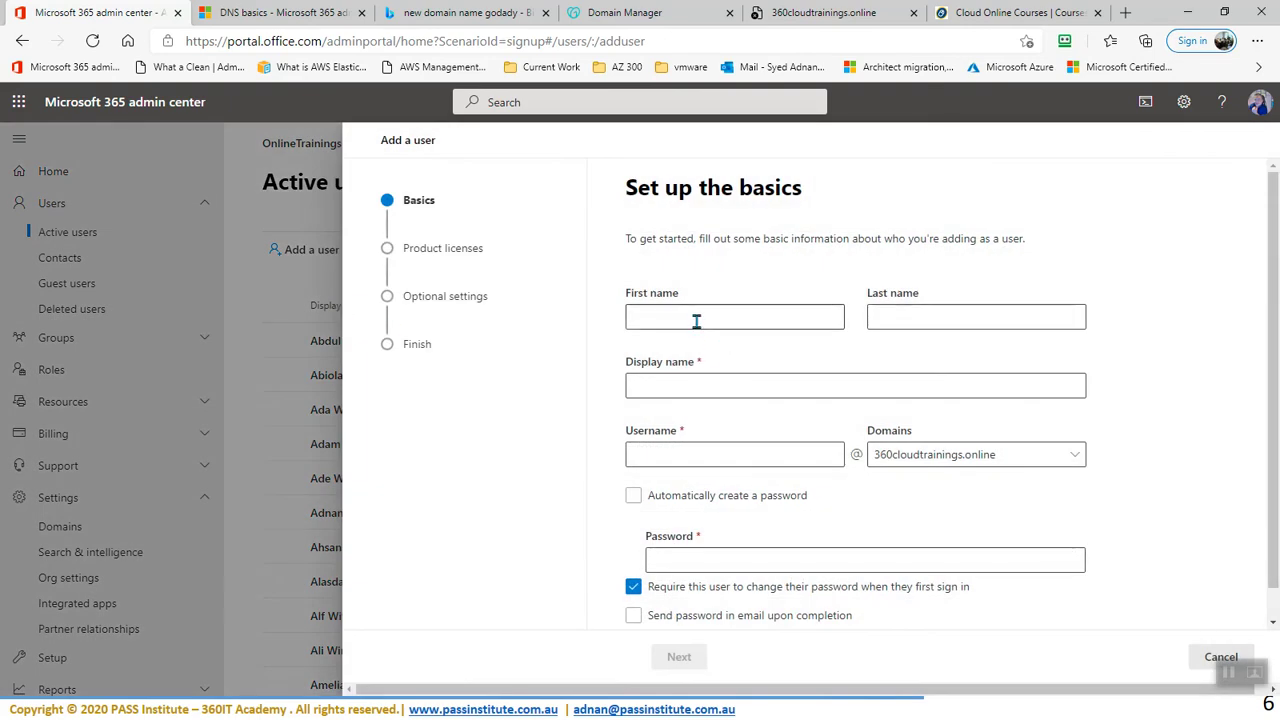
pyautogui.click(697, 321)
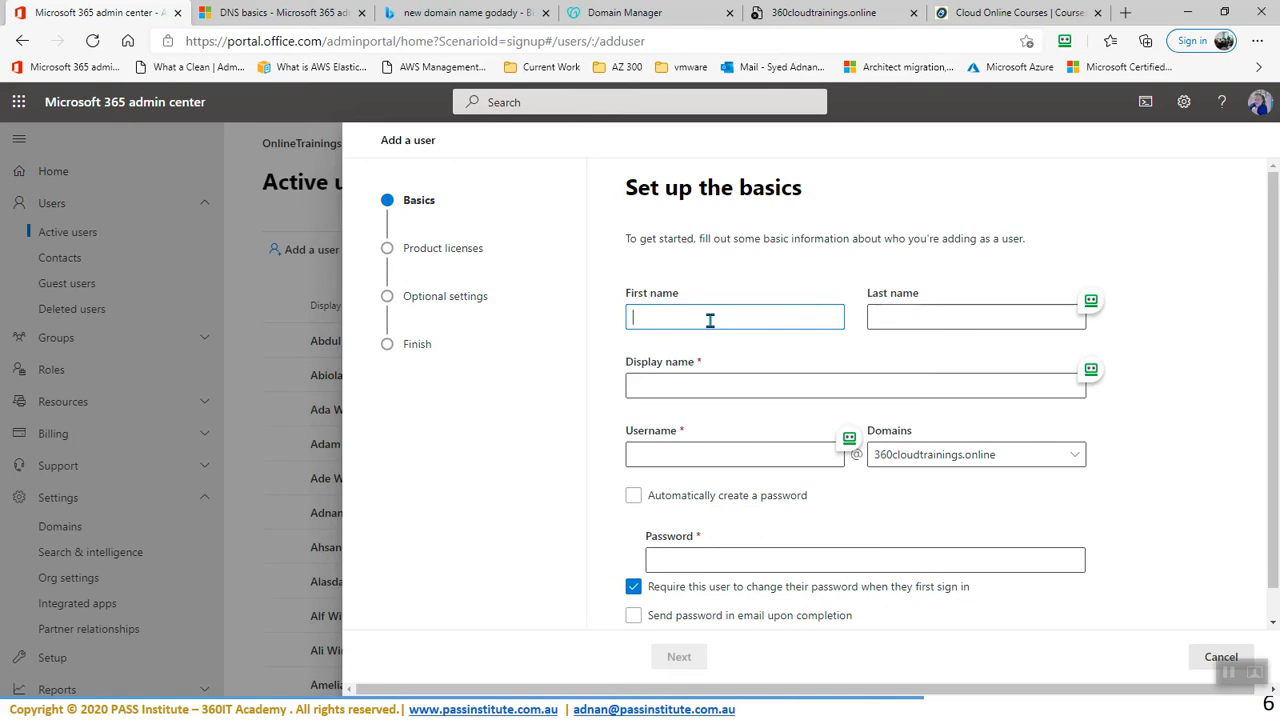
pyautogui.write('hn')
pyautogui.press('Tab')
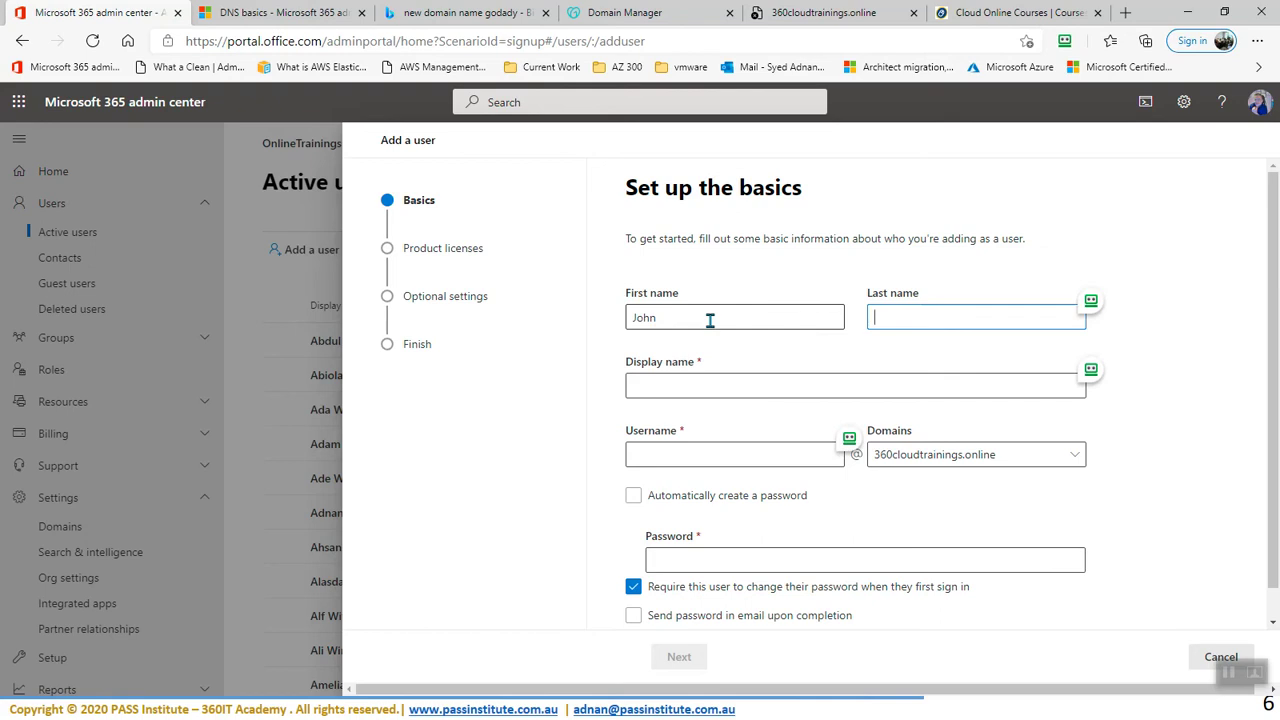
pyautogui.write('Tims')
pyautogui.click(675, 386)
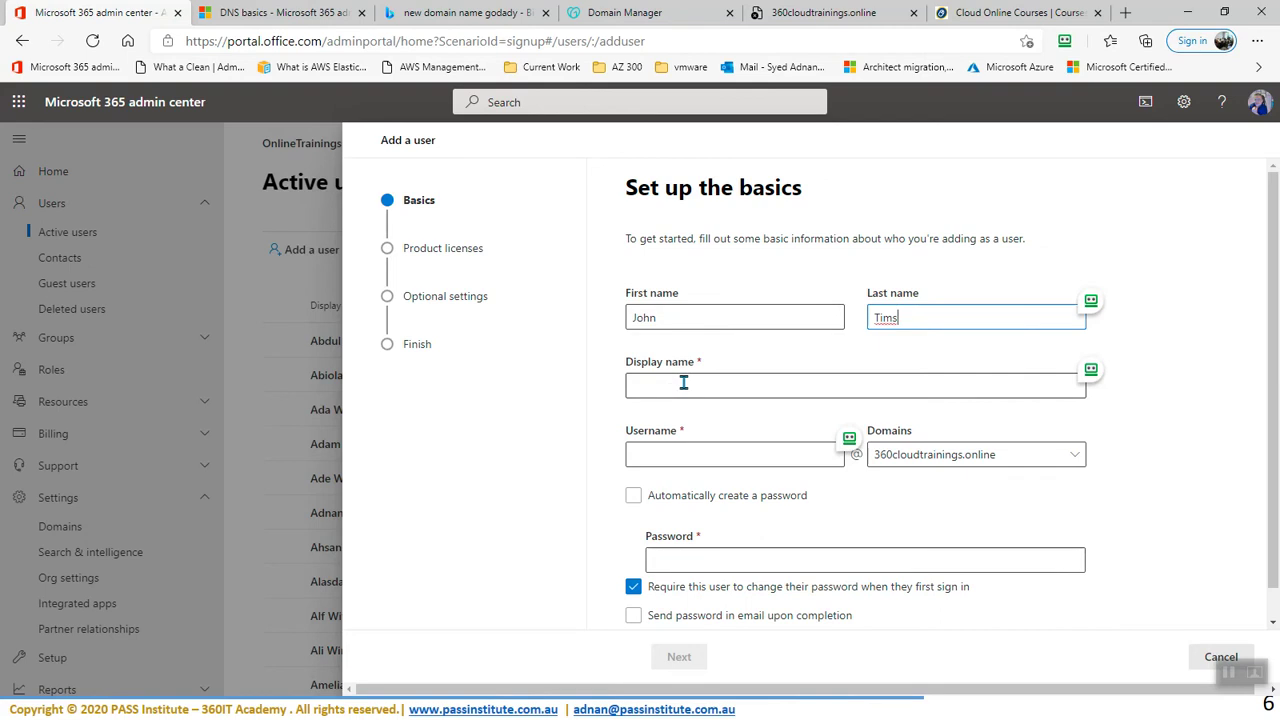
# - Set the user's username, then enter a custom password and reveal it to verify
pyautogui.click(689, 455)
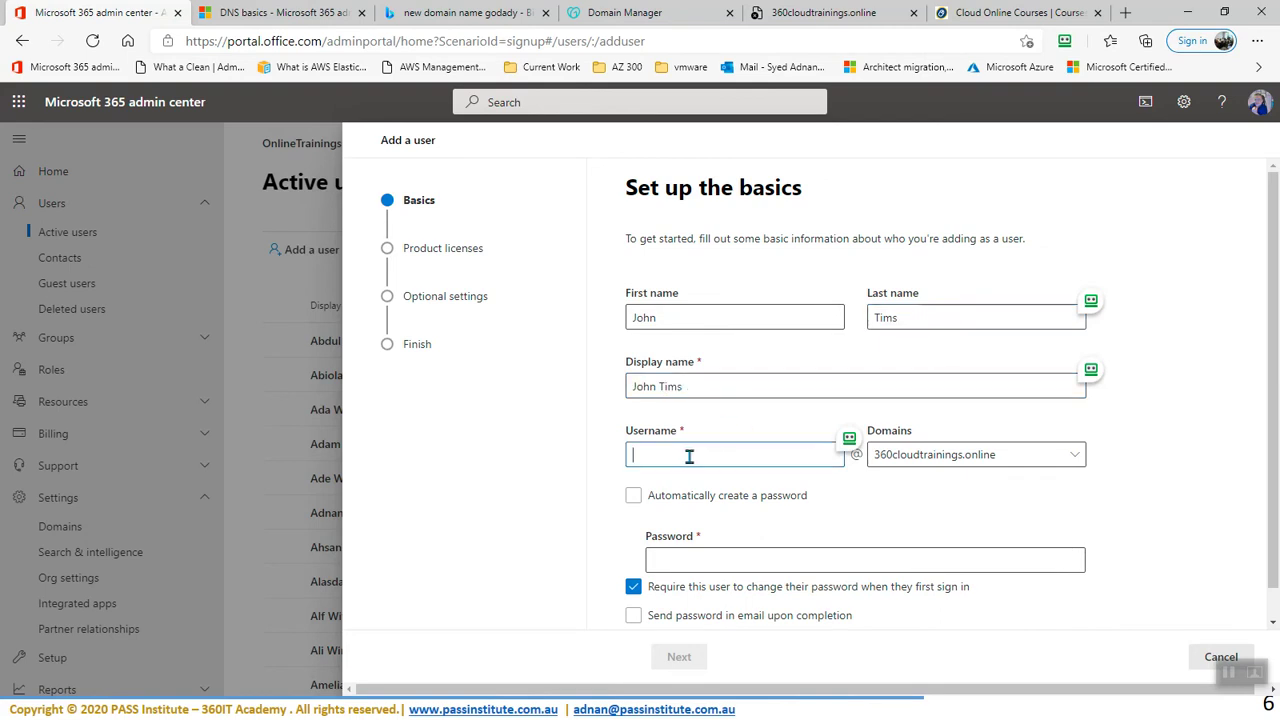
pyautogui.moveTo(689, 455); pyautogui.dragTo(546, 464)
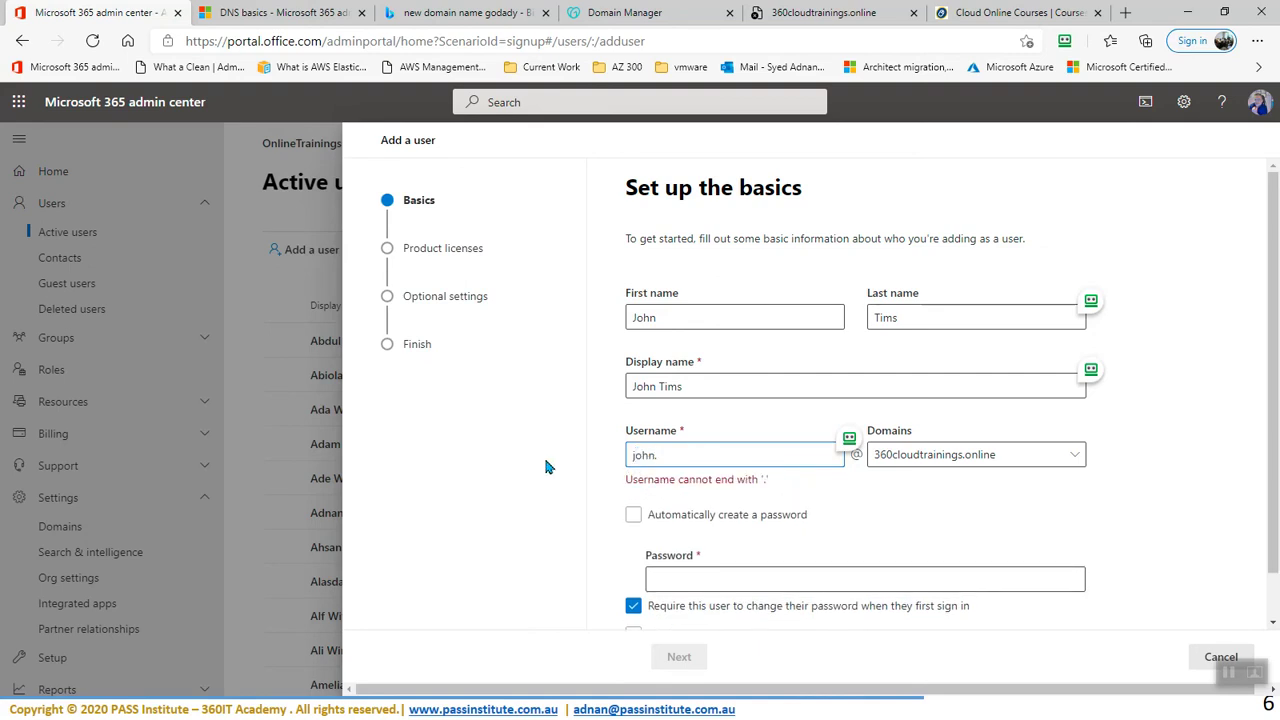
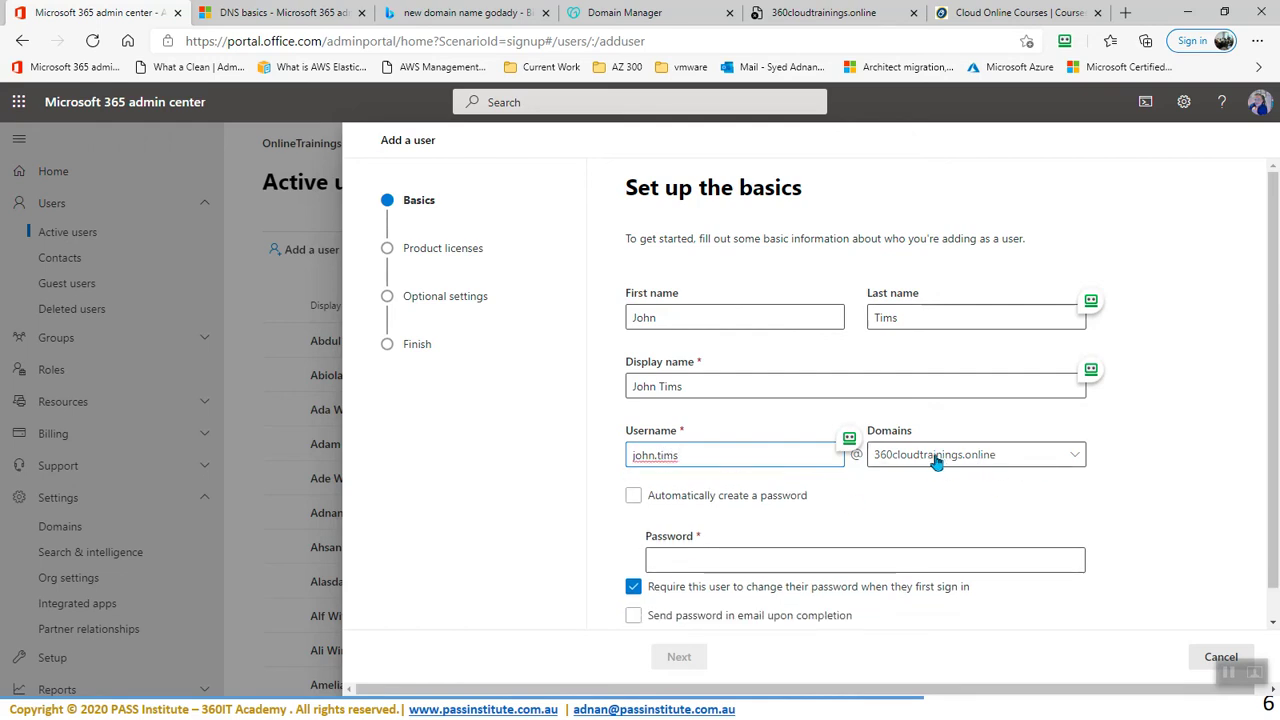
pyautogui.click(708, 558)
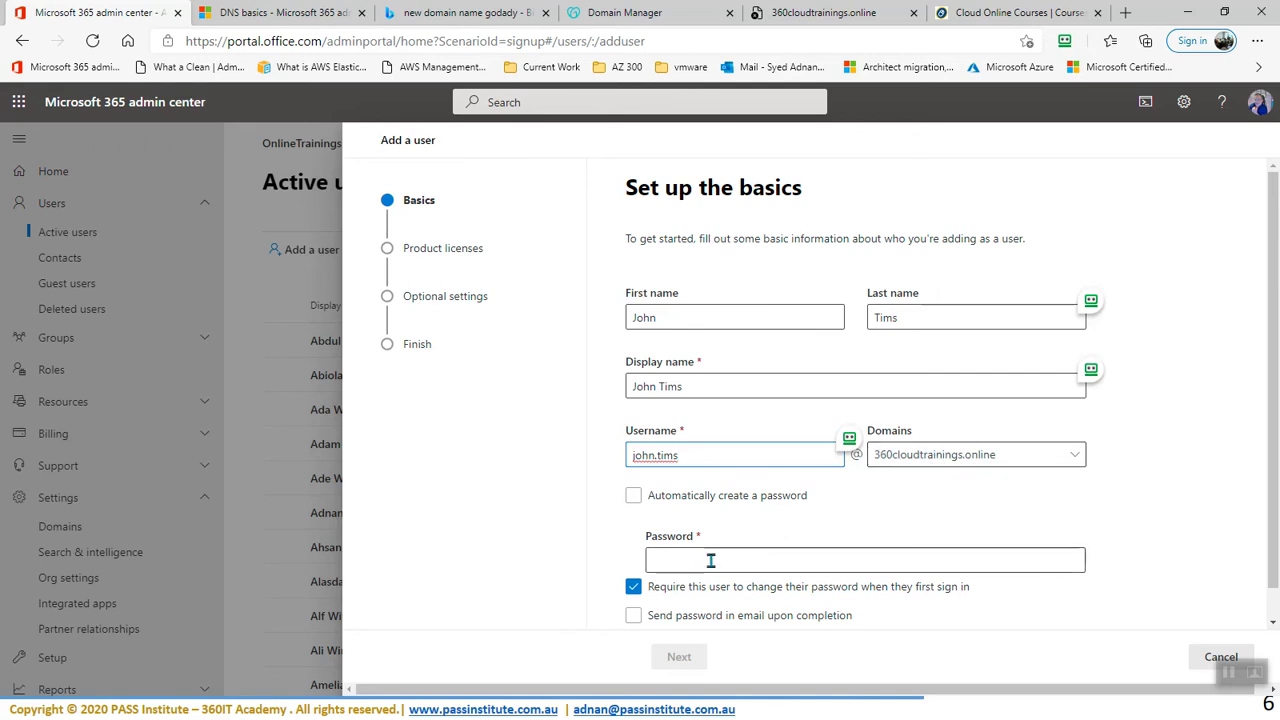
pyautogui.write('Password12')
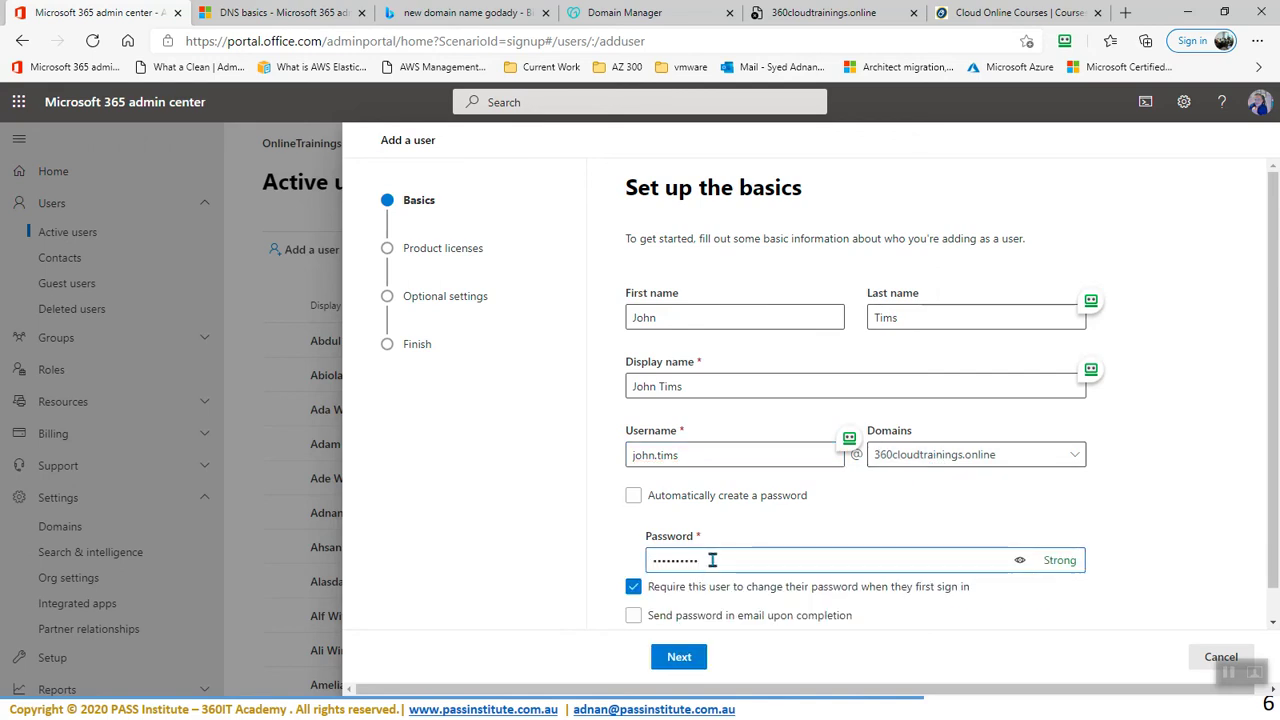
pyautogui.click(1021, 561)
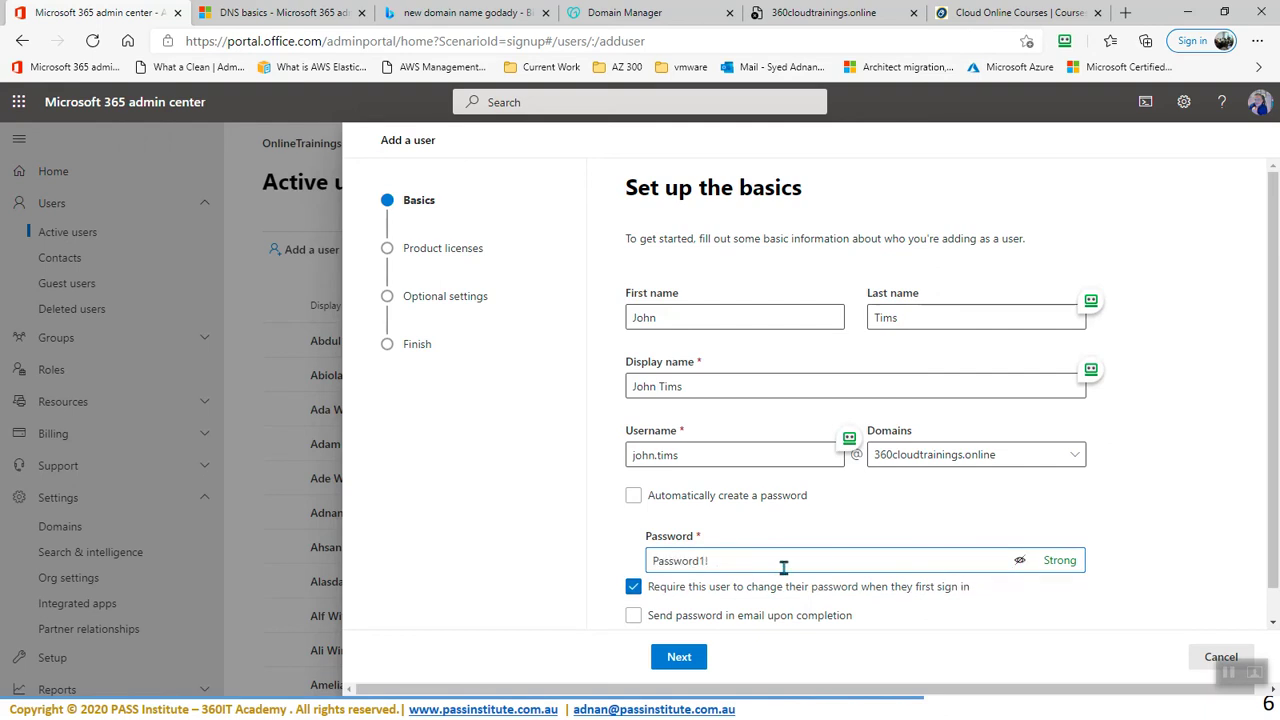
pyautogui.scroll(-1, 774, 557)
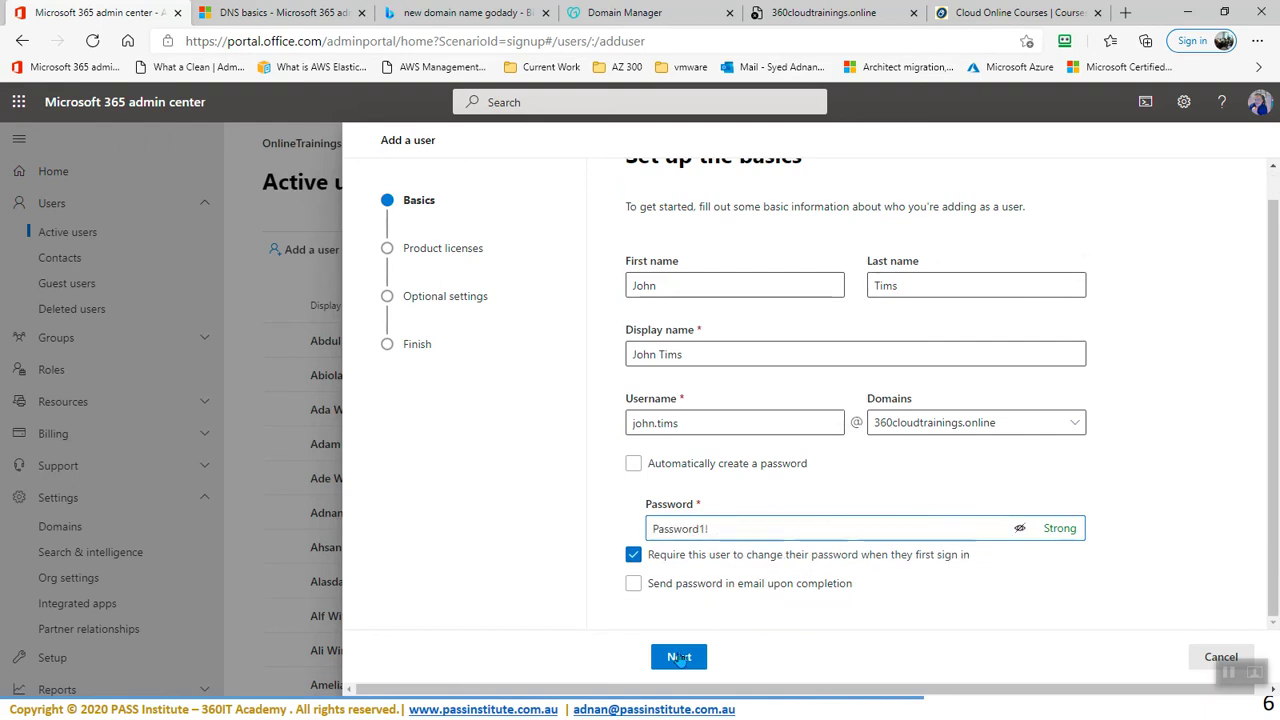
# - Choose 'Create user without product license (not recommended)' on the licensing step and proceed
pyautogui.click(678, 659)
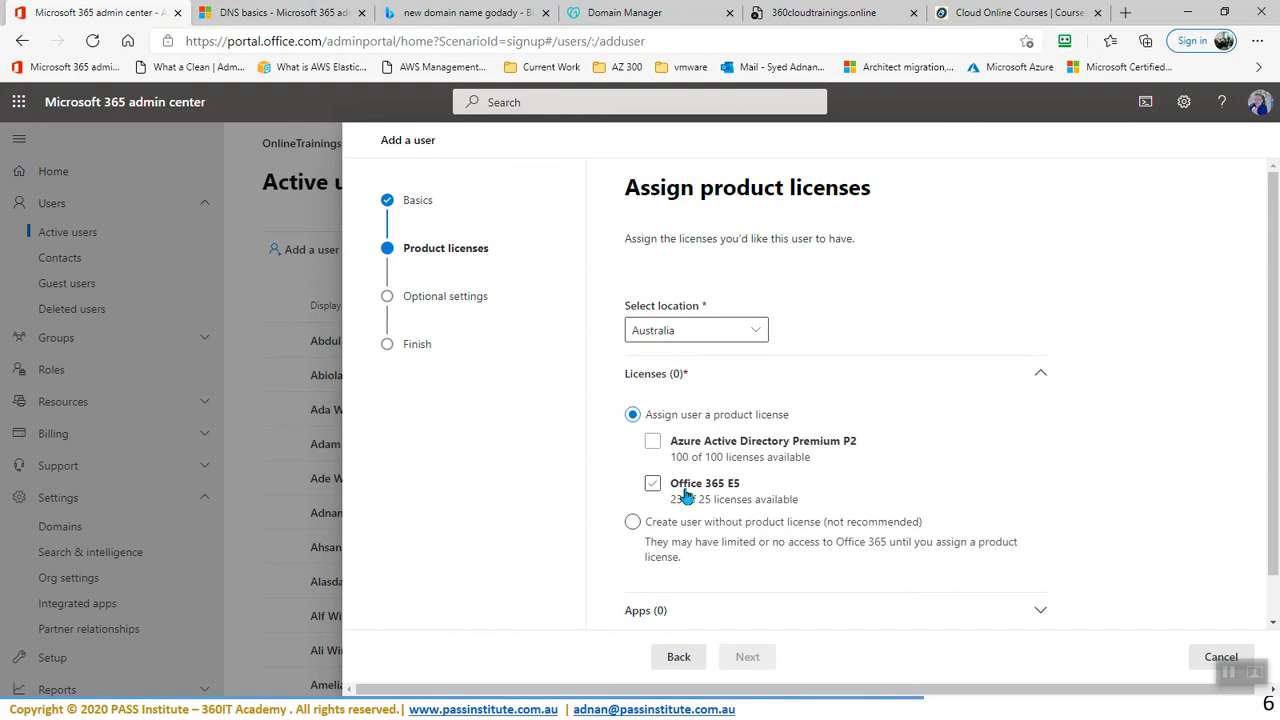
pyautogui.click(657, 530)
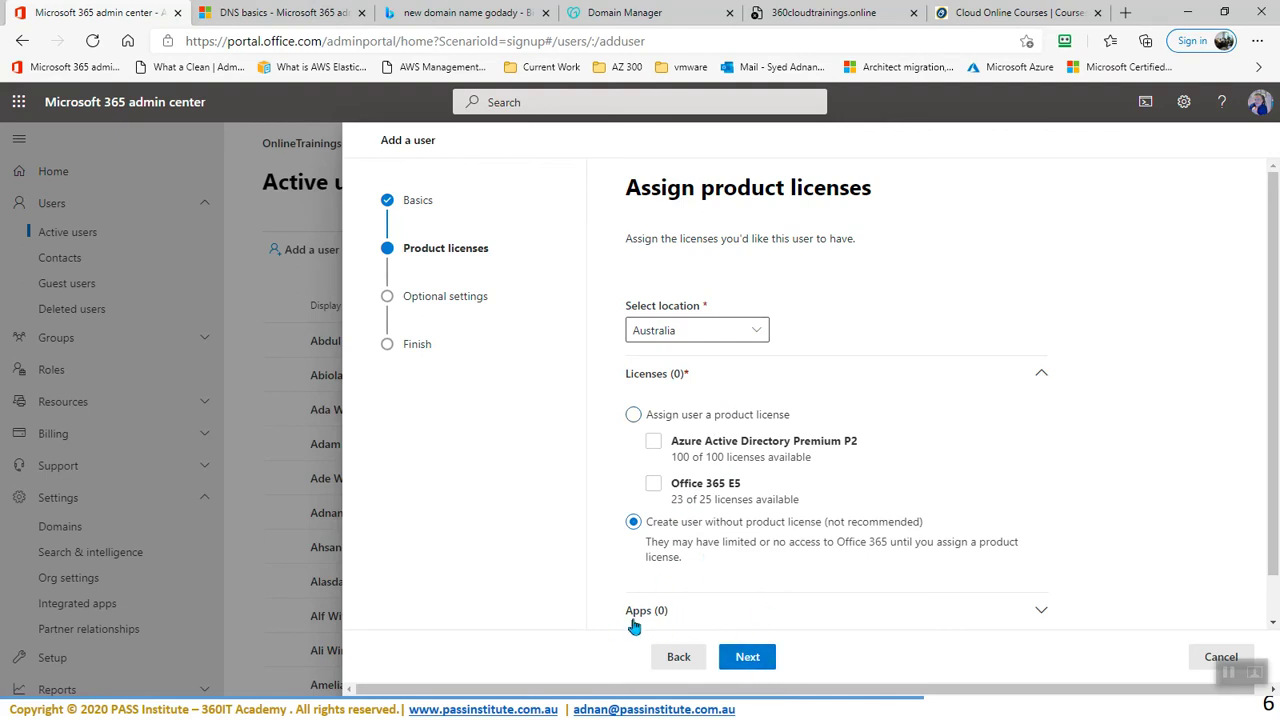
pyautogui.click(738, 662)
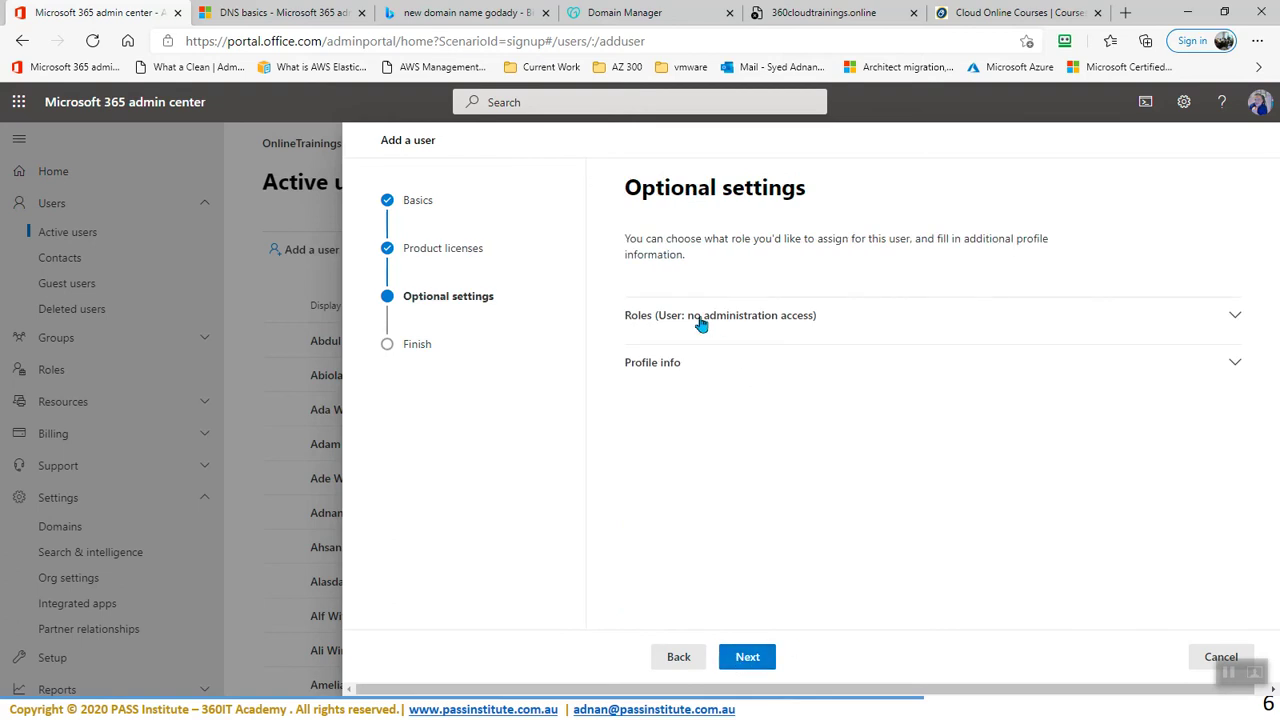
# - Under Roles, grant Admin center access and tick the Helpdesk admin role
pyautogui.click(711, 321)
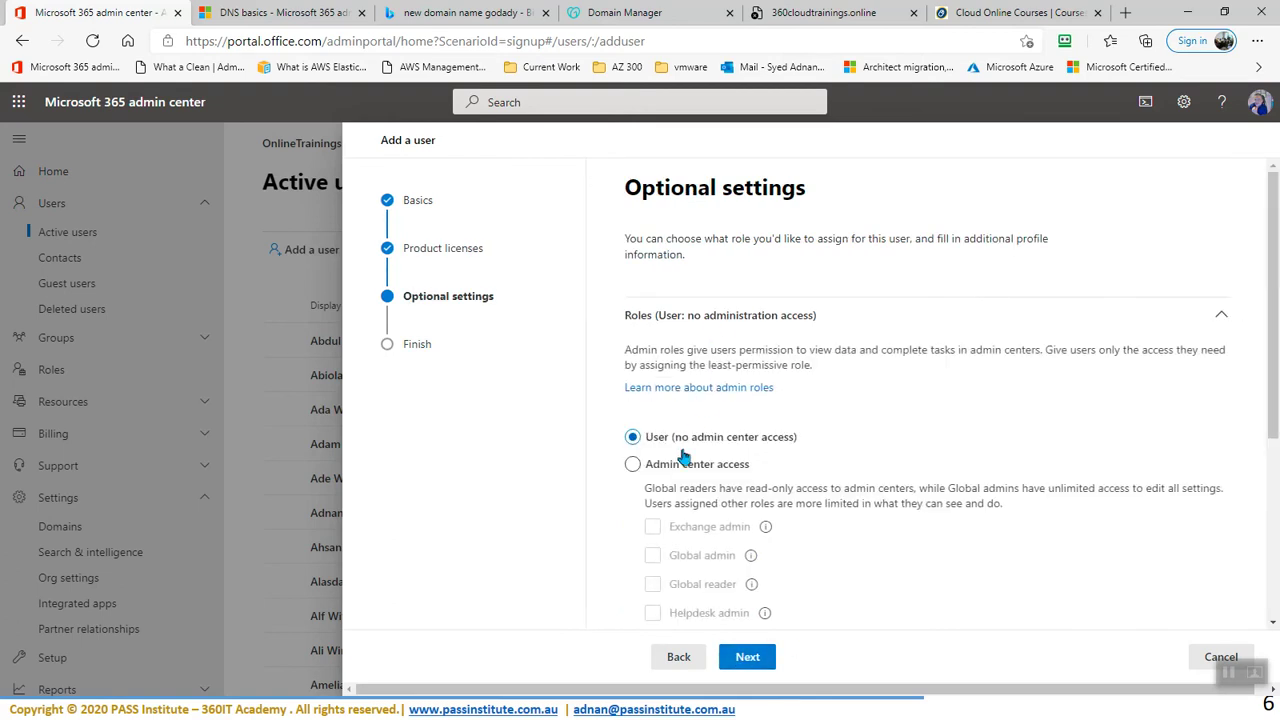
pyautogui.scroll(-3, 692, 578)
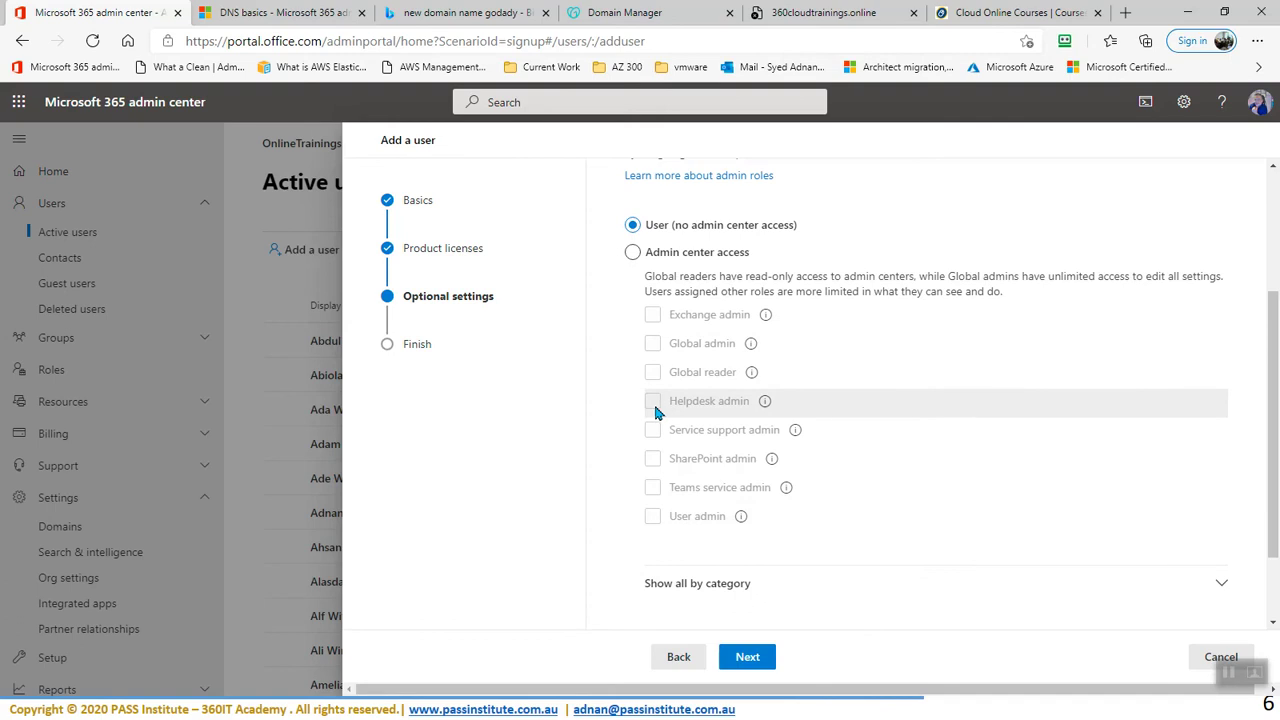
pyautogui.click(632, 252)
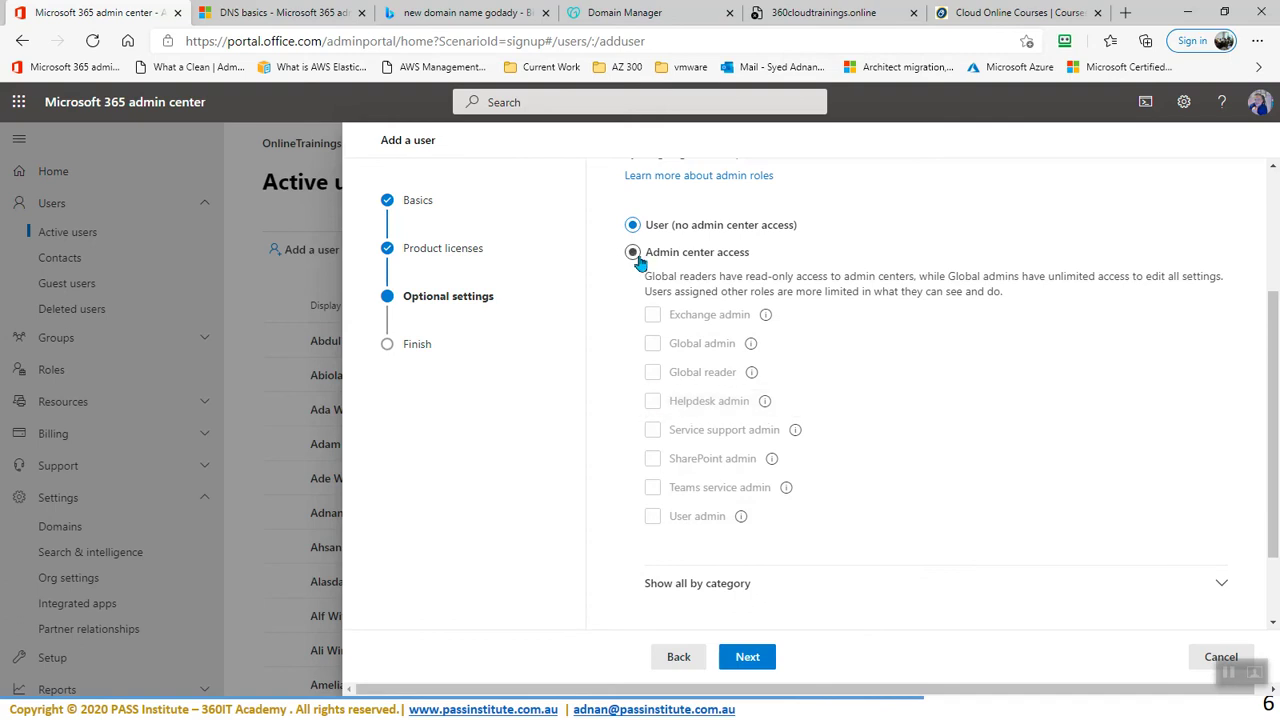
pyautogui.click(655, 402)
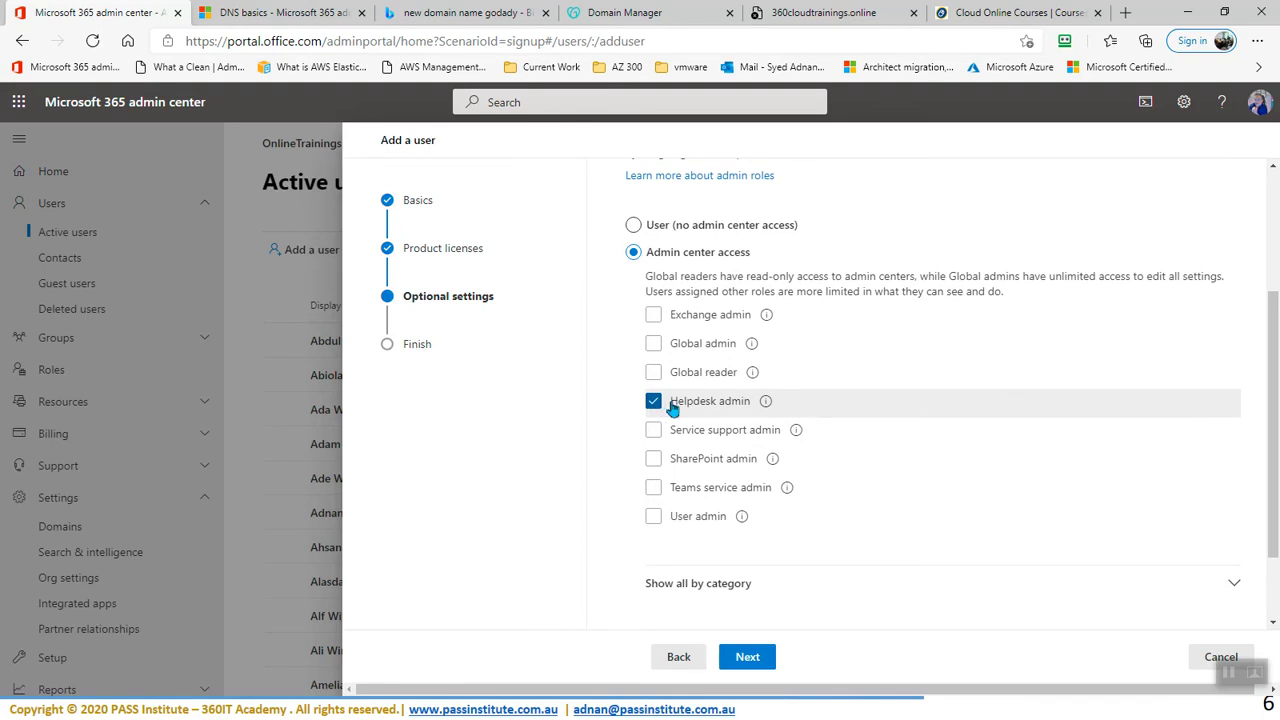
pyautogui.moveTo(766, 403)
# - Review the new Helpdesk admin user's settings, finish adding them, and close the confirmation
pyautogui.click(748, 657)
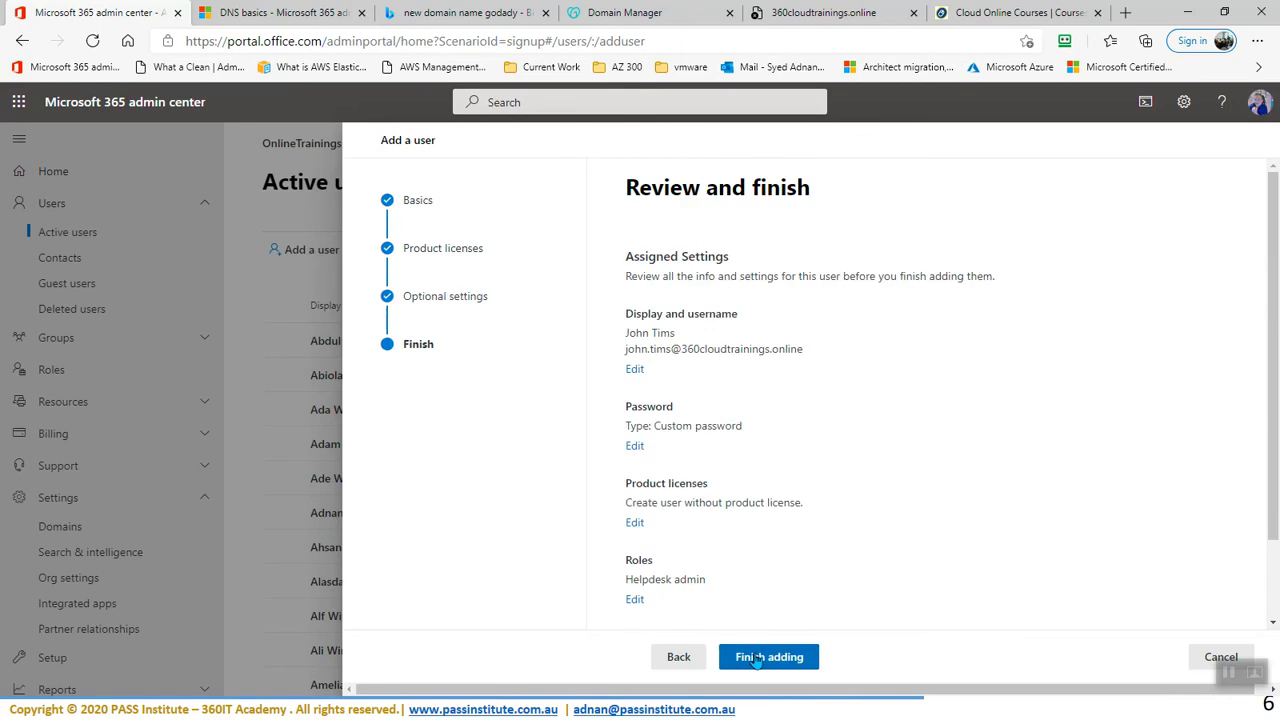
pyautogui.click(792, 662)
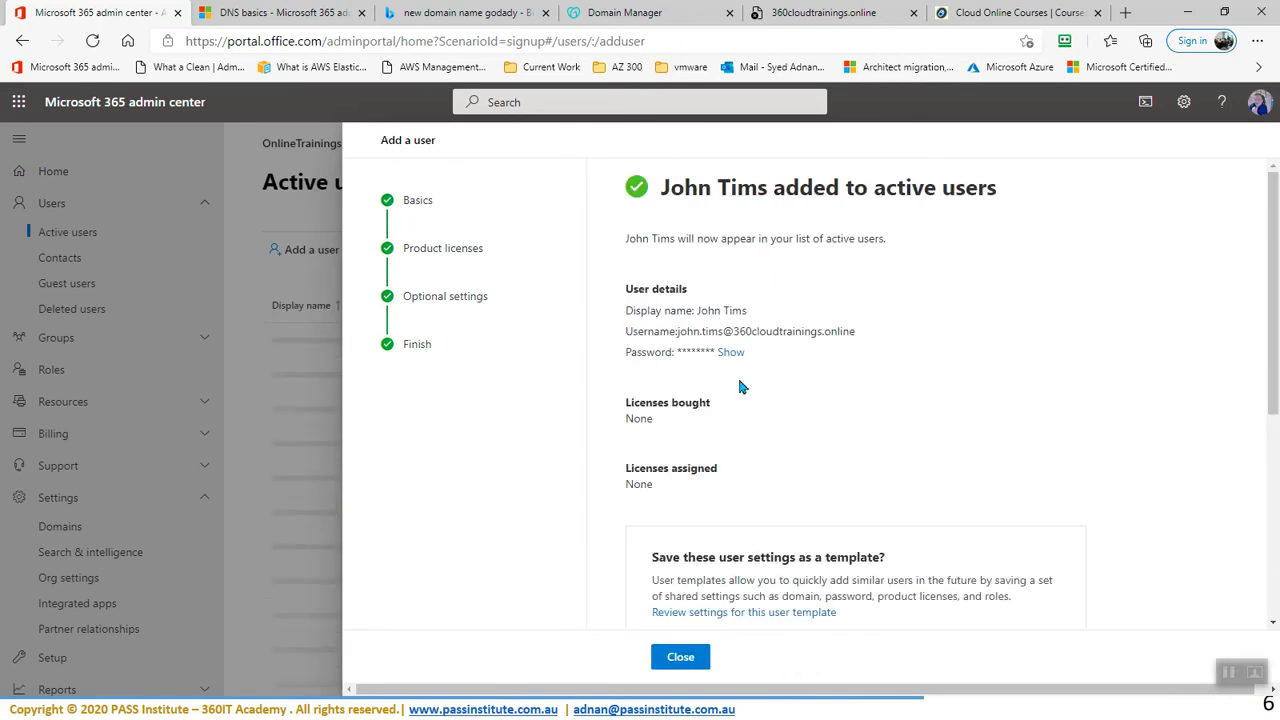
pyautogui.click(684, 659)
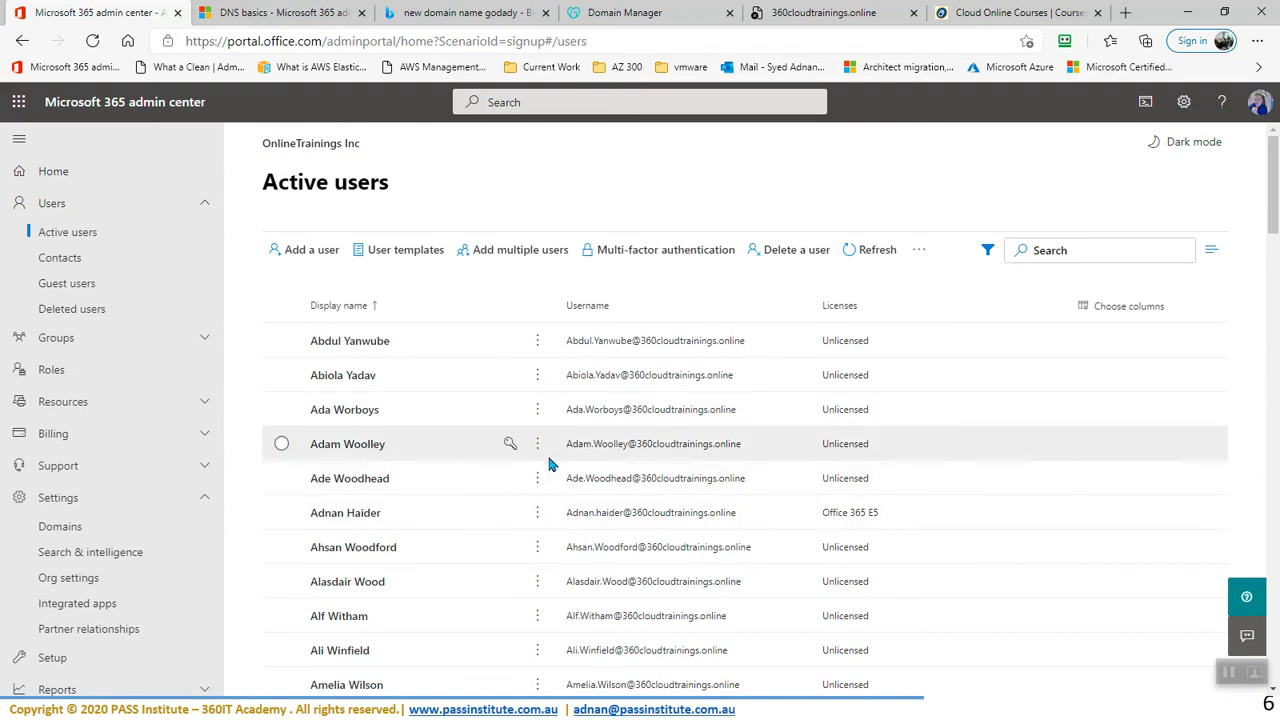
# - From Add multiple users, download Import_User_Sample_en.csv with headers and sample users and open it
pyautogui.click(497, 257)
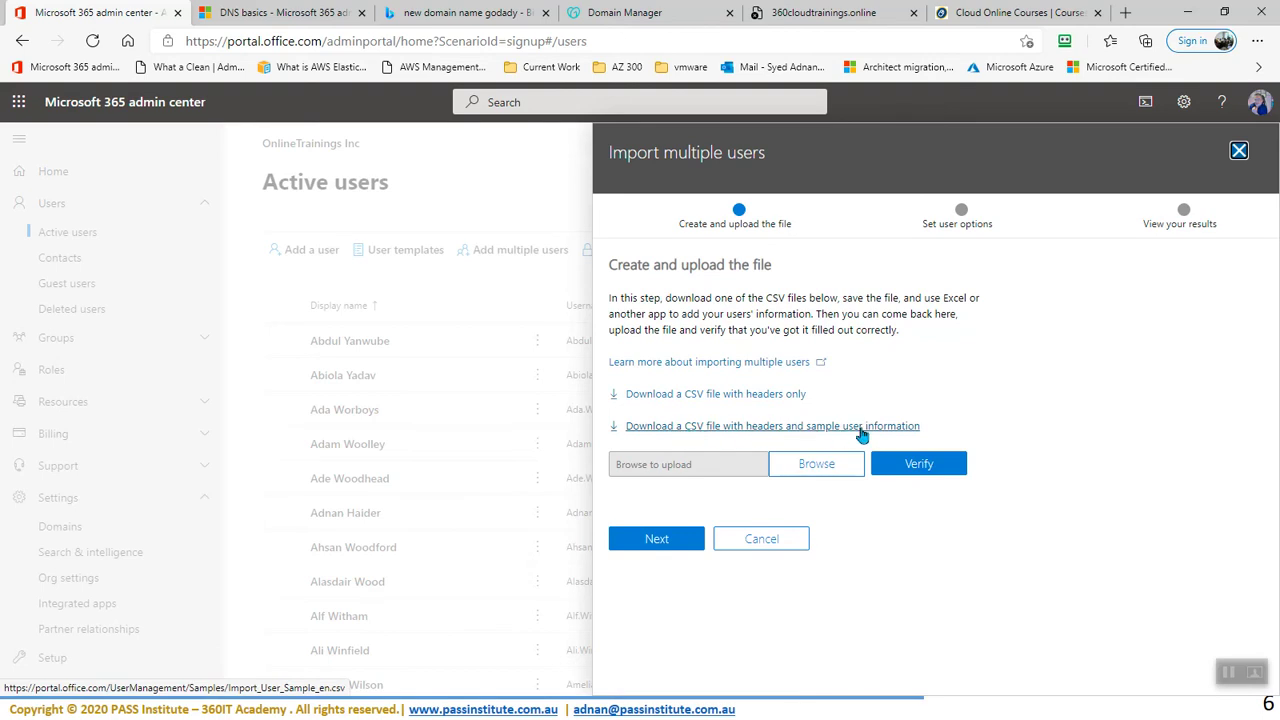
pyautogui.click(724, 430)
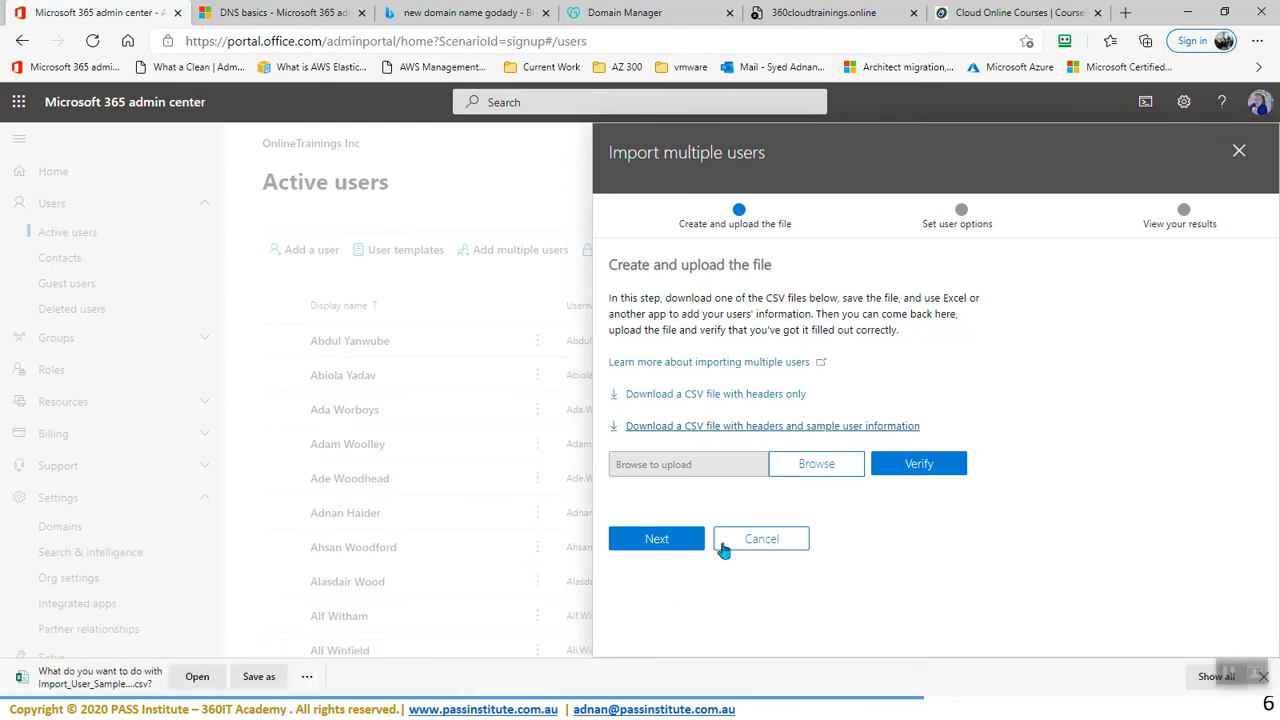
pyautogui.click(197, 676)
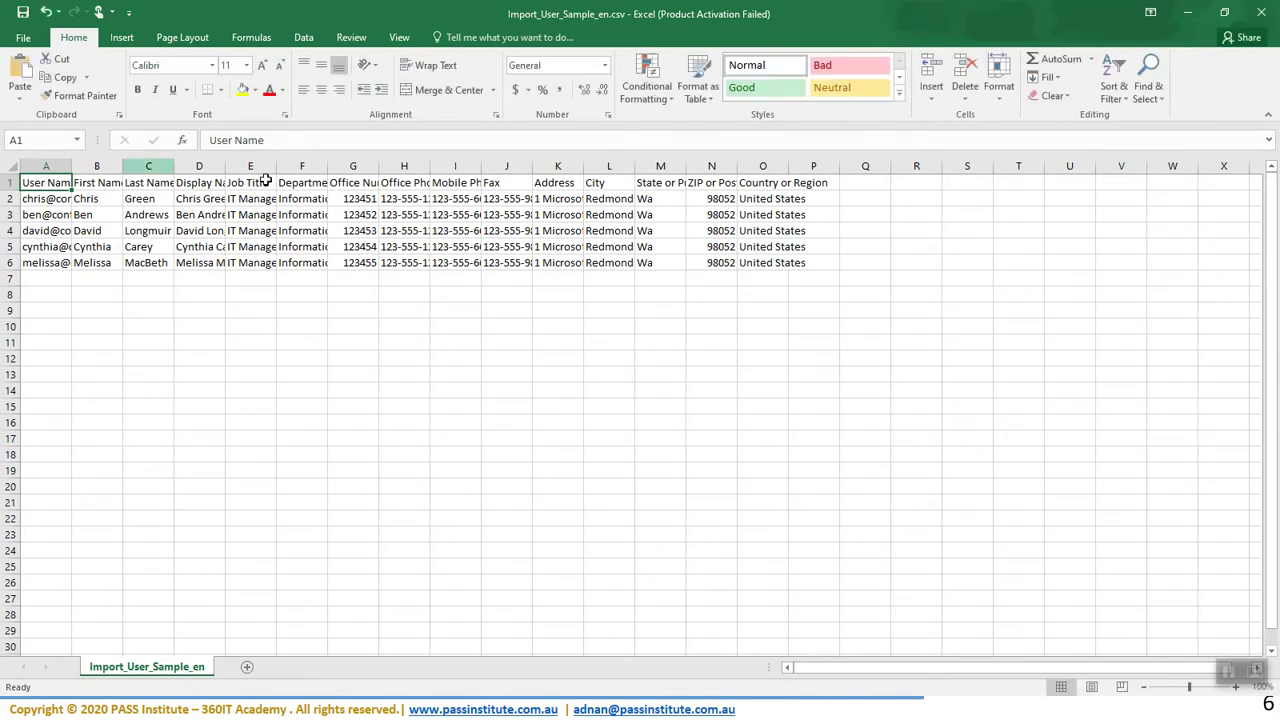
# - Autofit columns A, D, E and F to show the full sample user data, then select cell A3
pyautogui.doubleClick(74, 166)
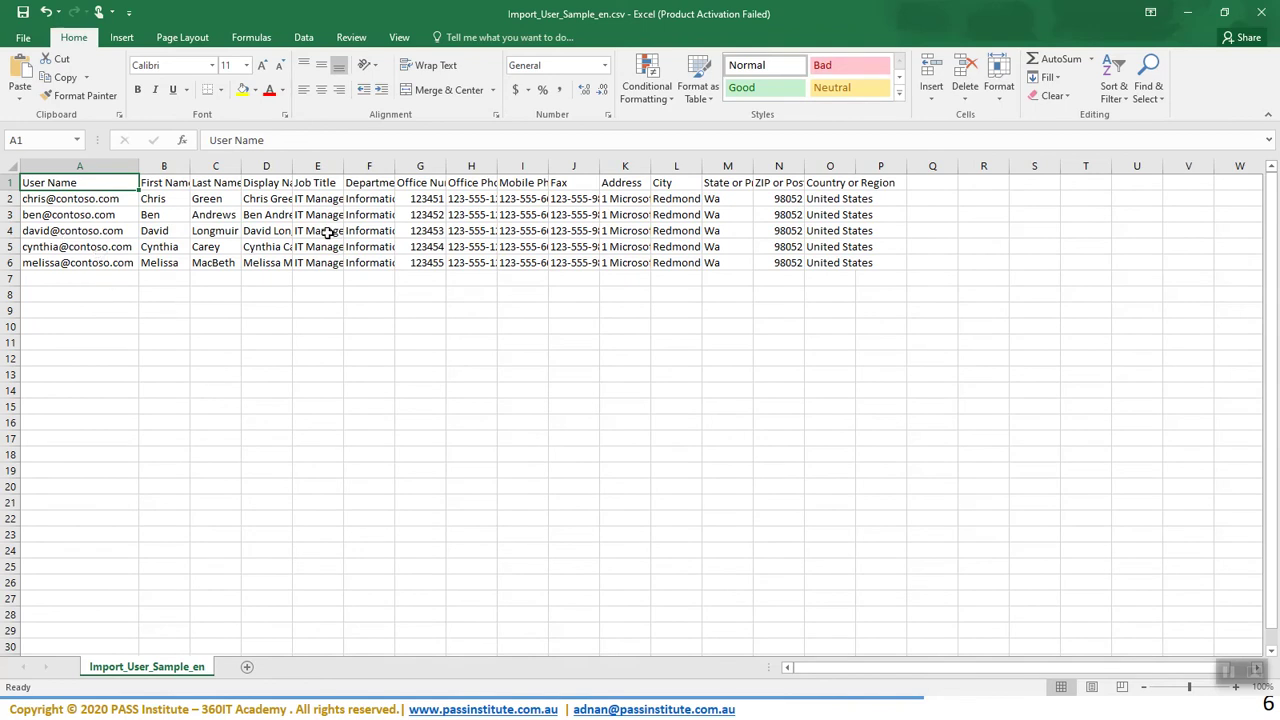
pyautogui.doubleClick(292, 166)
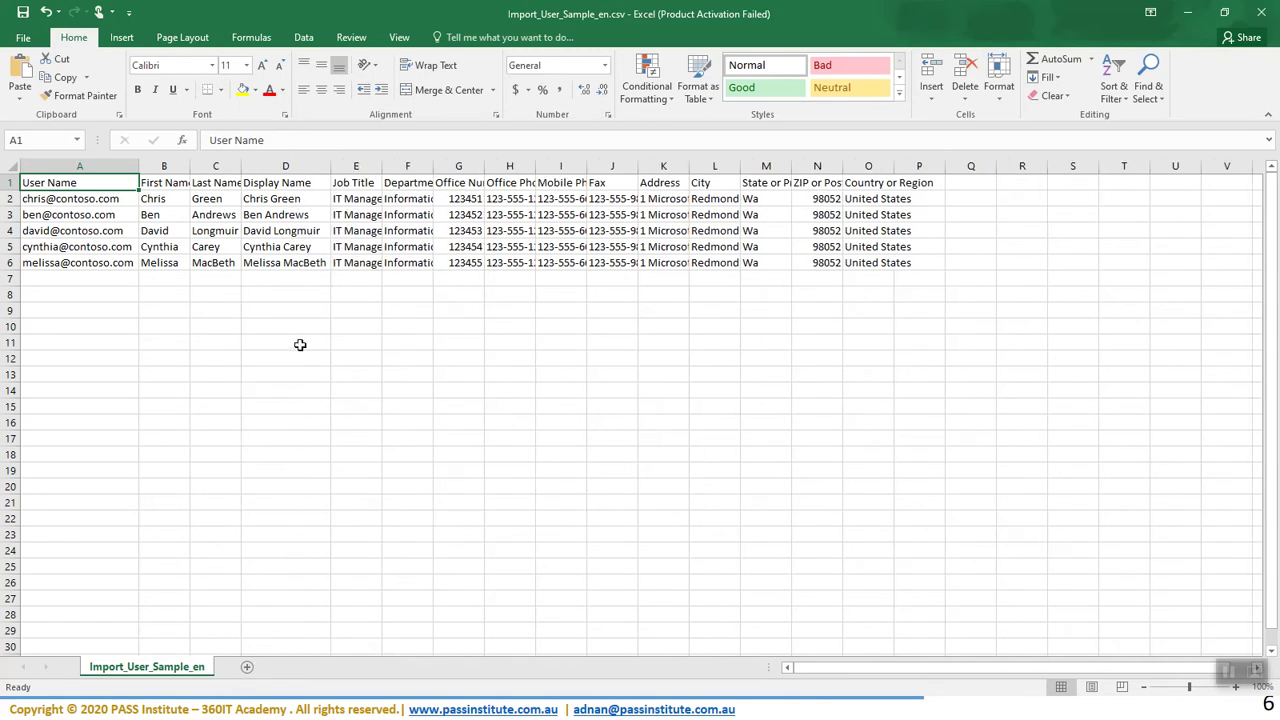
pyautogui.doubleClick(381, 166)
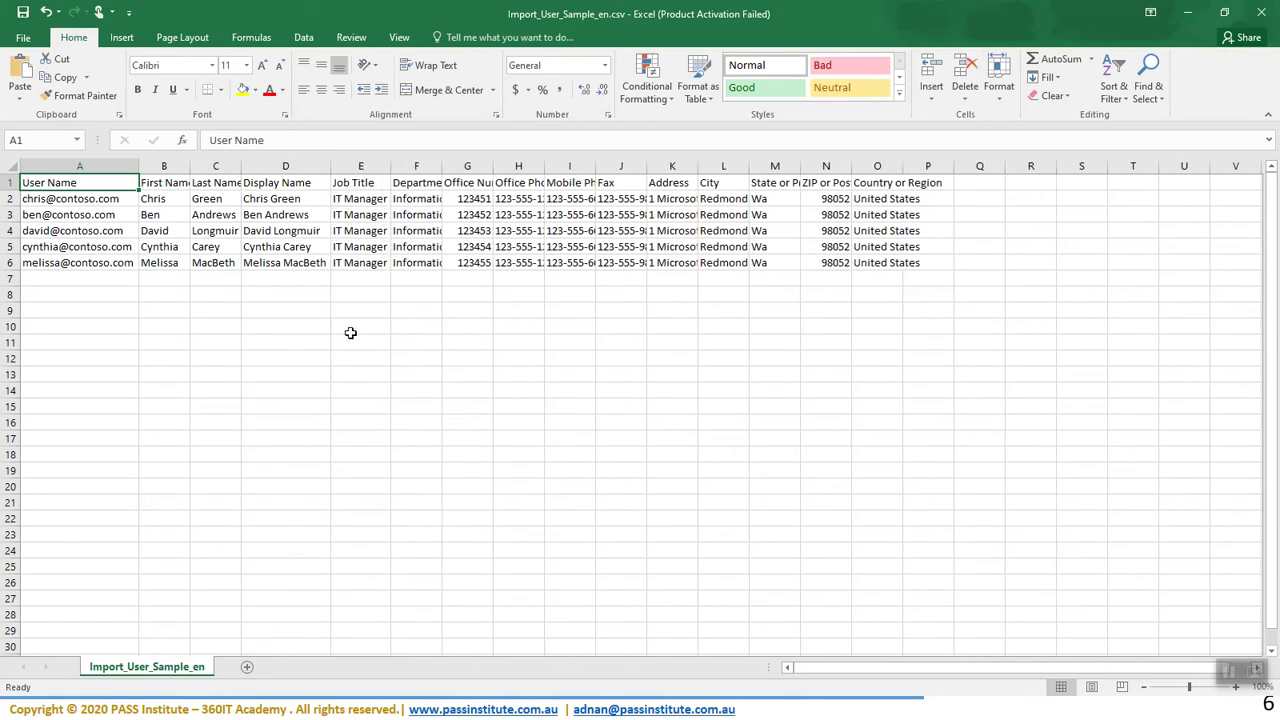
pyautogui.doubleClick(443, 166)
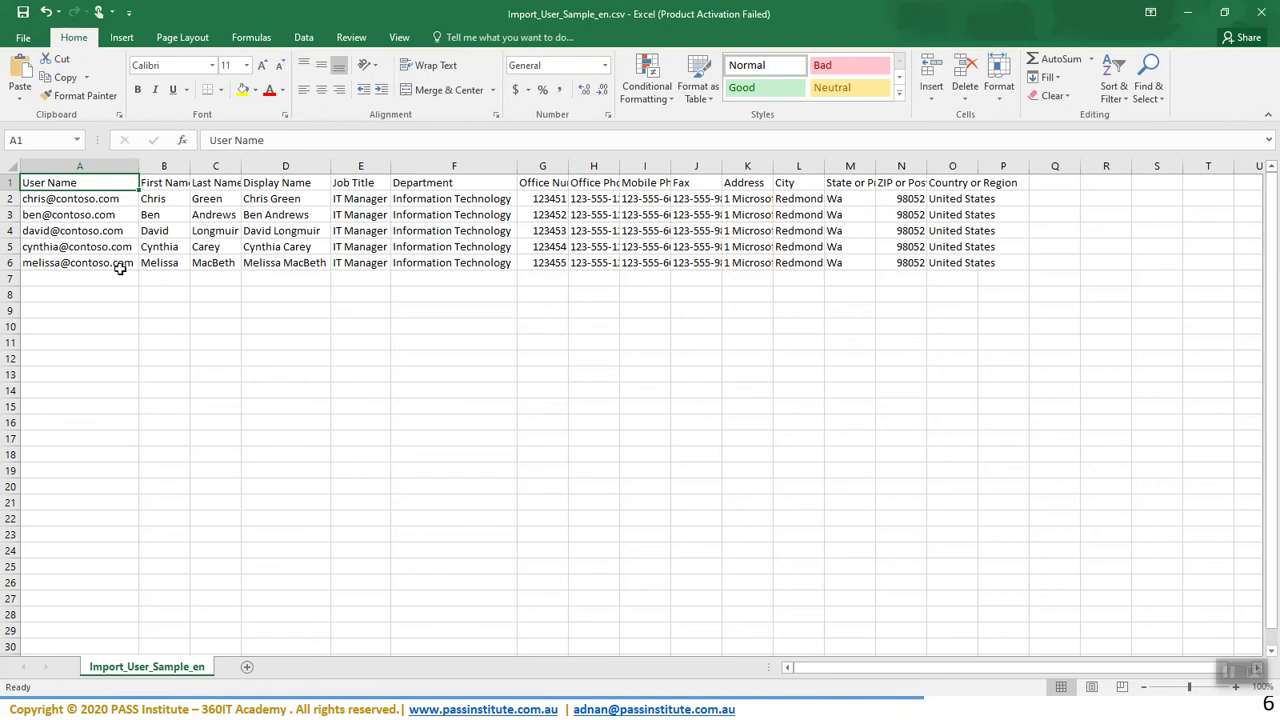
pyautogui.click(33, 218)
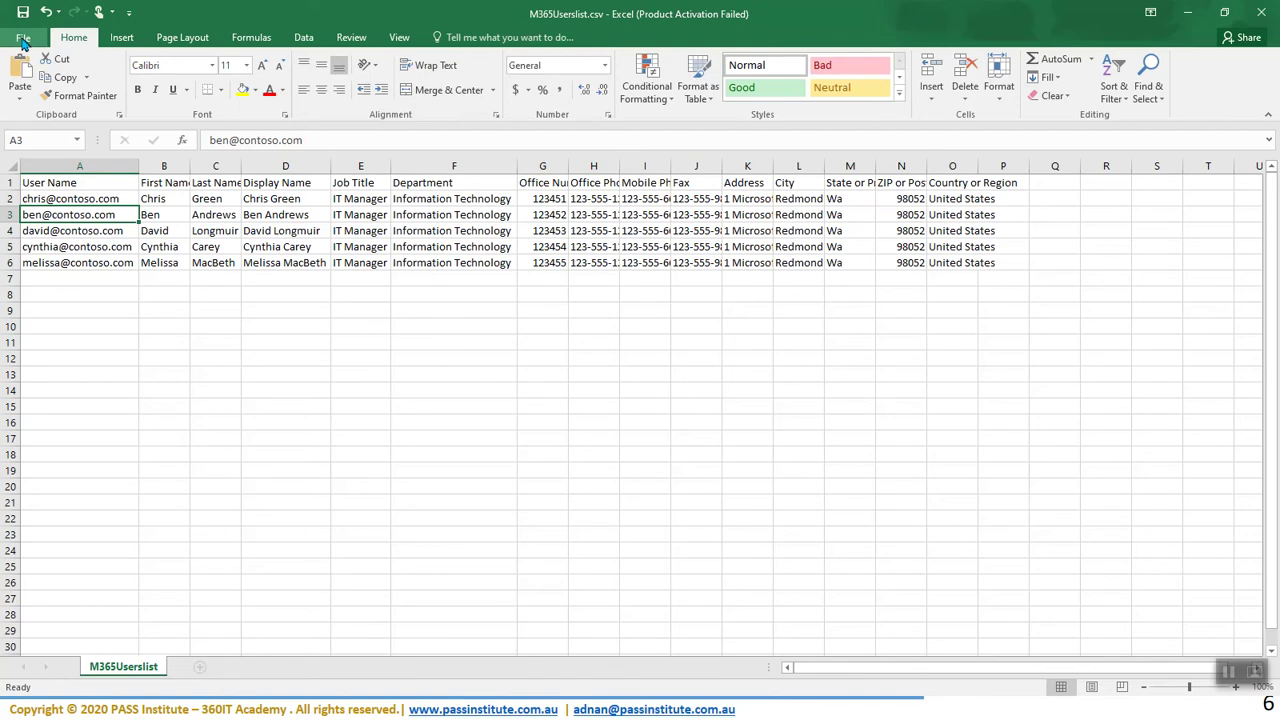
# - Save M365Userslist.csv as CSV (Comma delimited) in Downloads, replacing the old copy
pyautogui.click(24, 38)
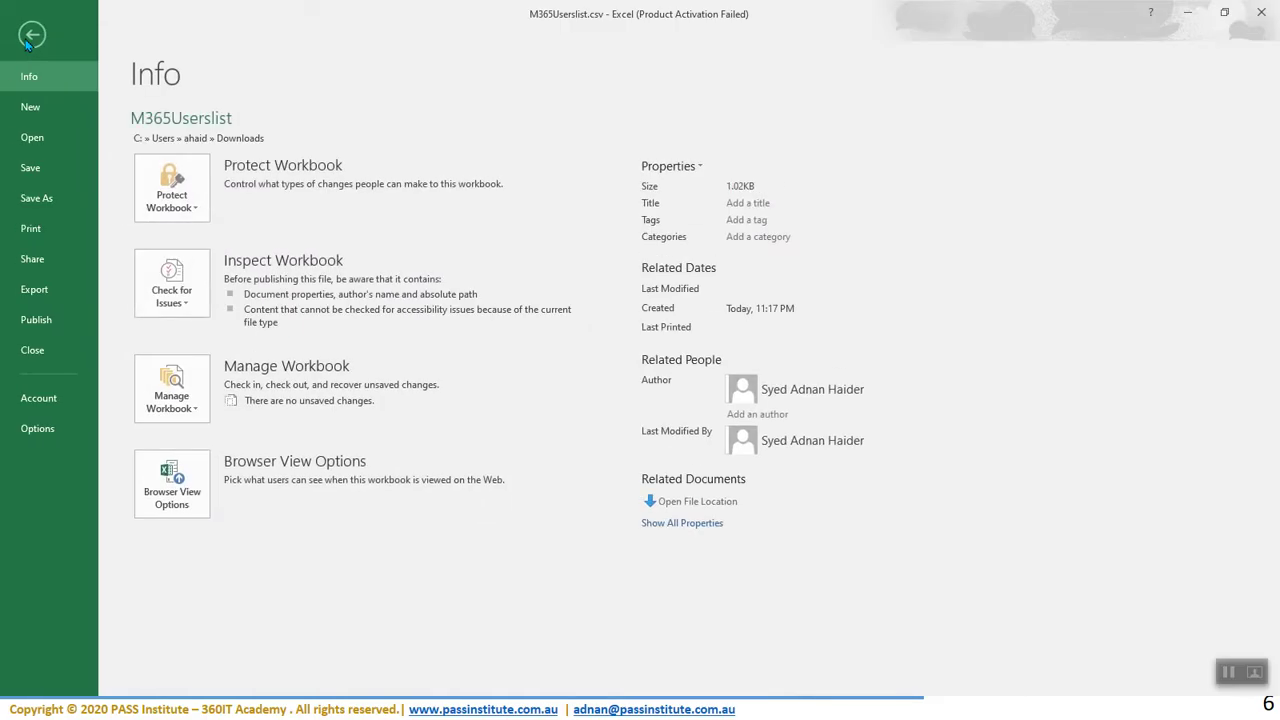
pyautogui.click(46, 203)
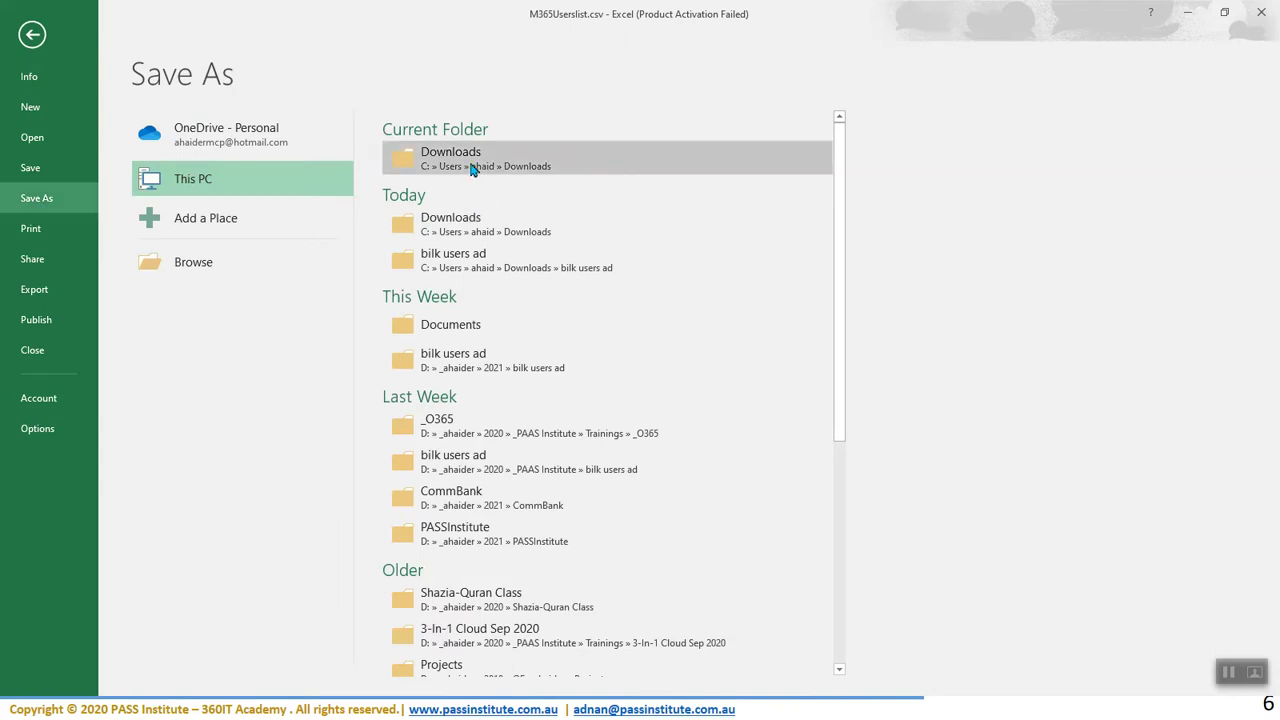
pyautogui.click(454, 166)
pyautogui.click(123, 274)
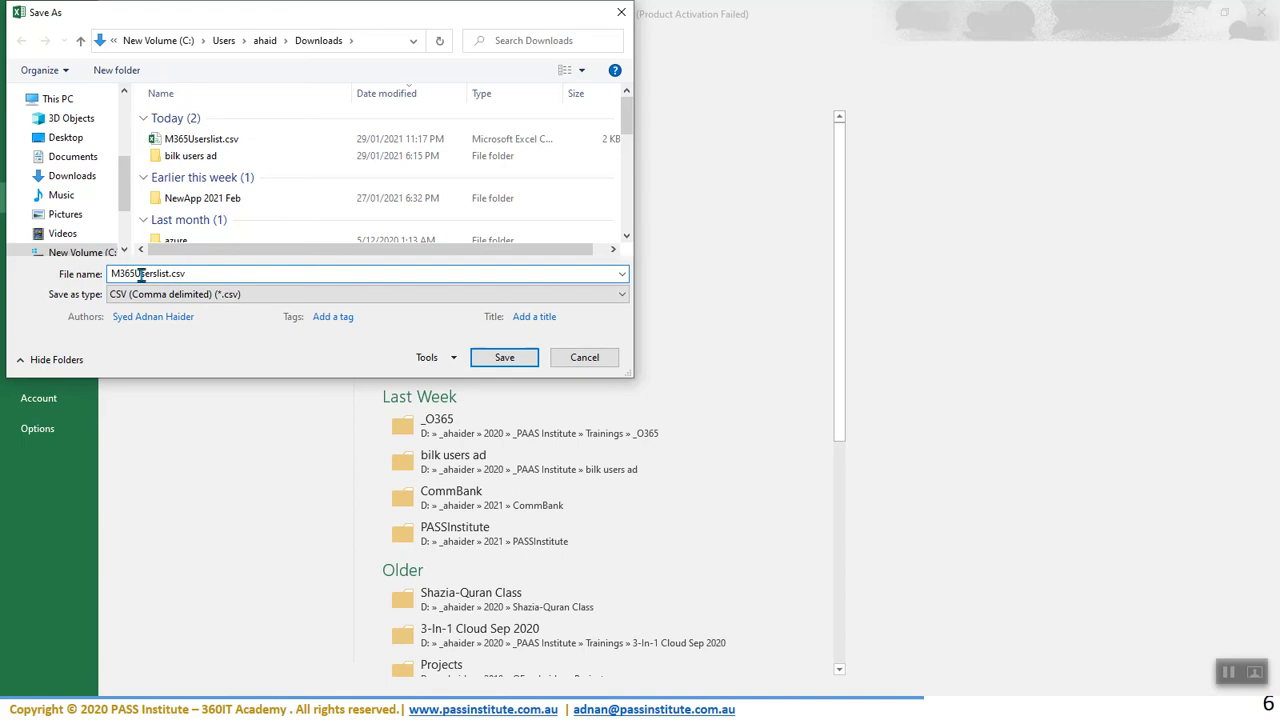
pyautogui.click(221, 296)
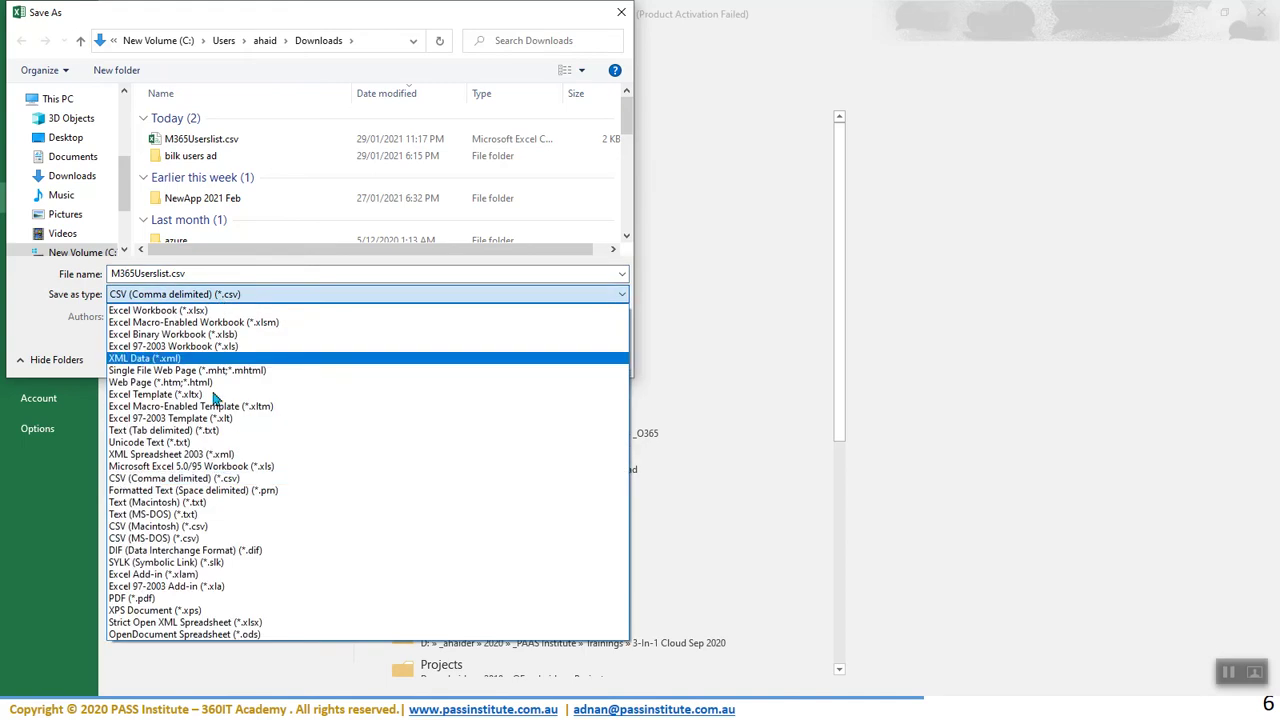
pyautogui.click(220, 479)
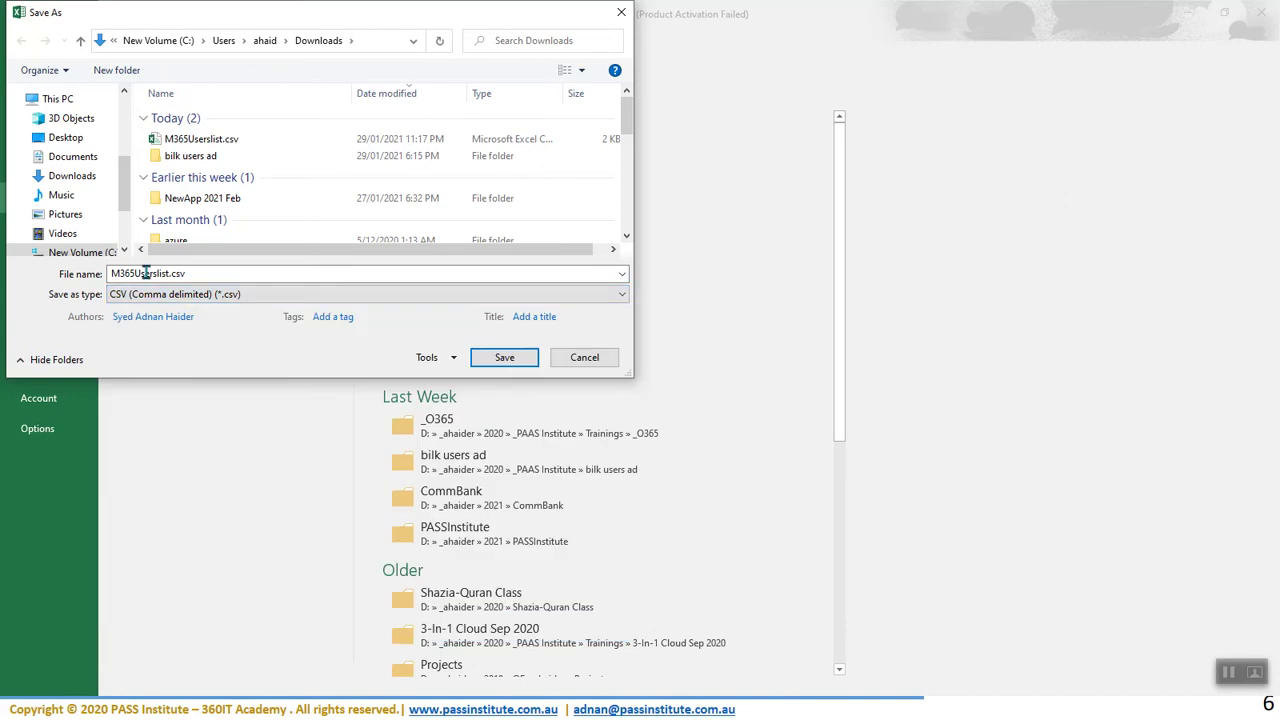
pyautogui.click(501, 363)
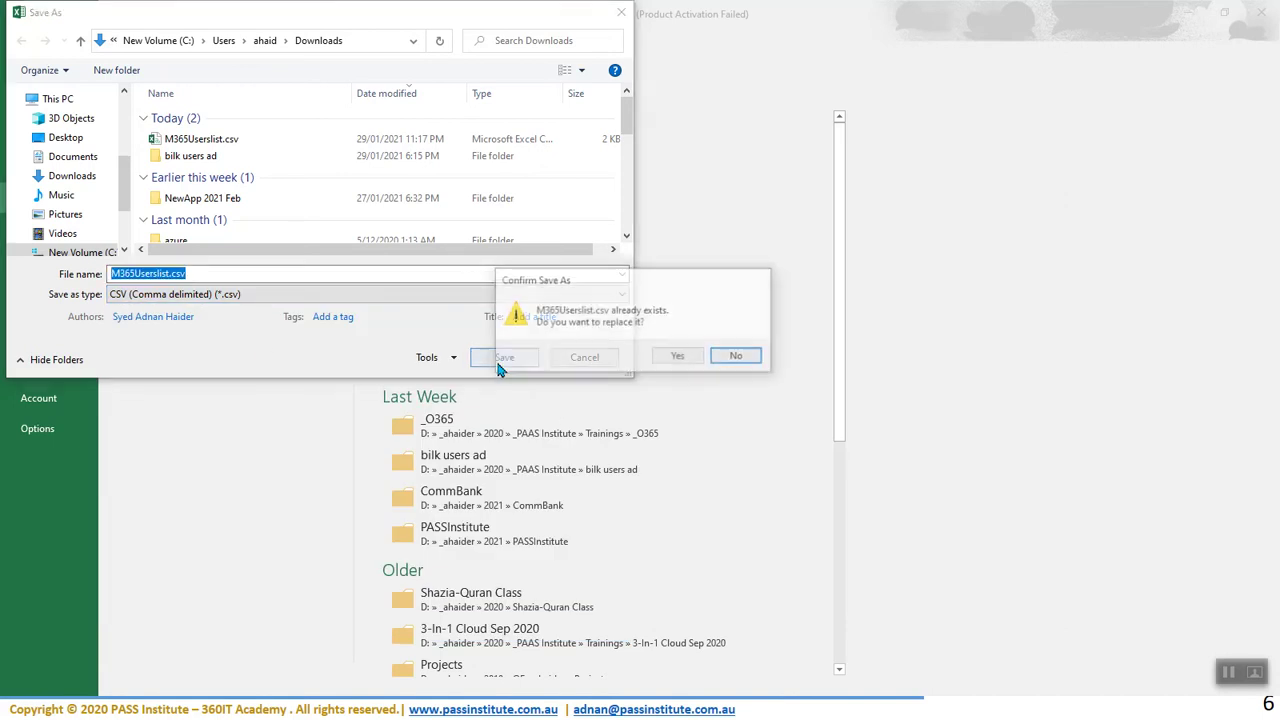
pyautogui.click(661, 358)
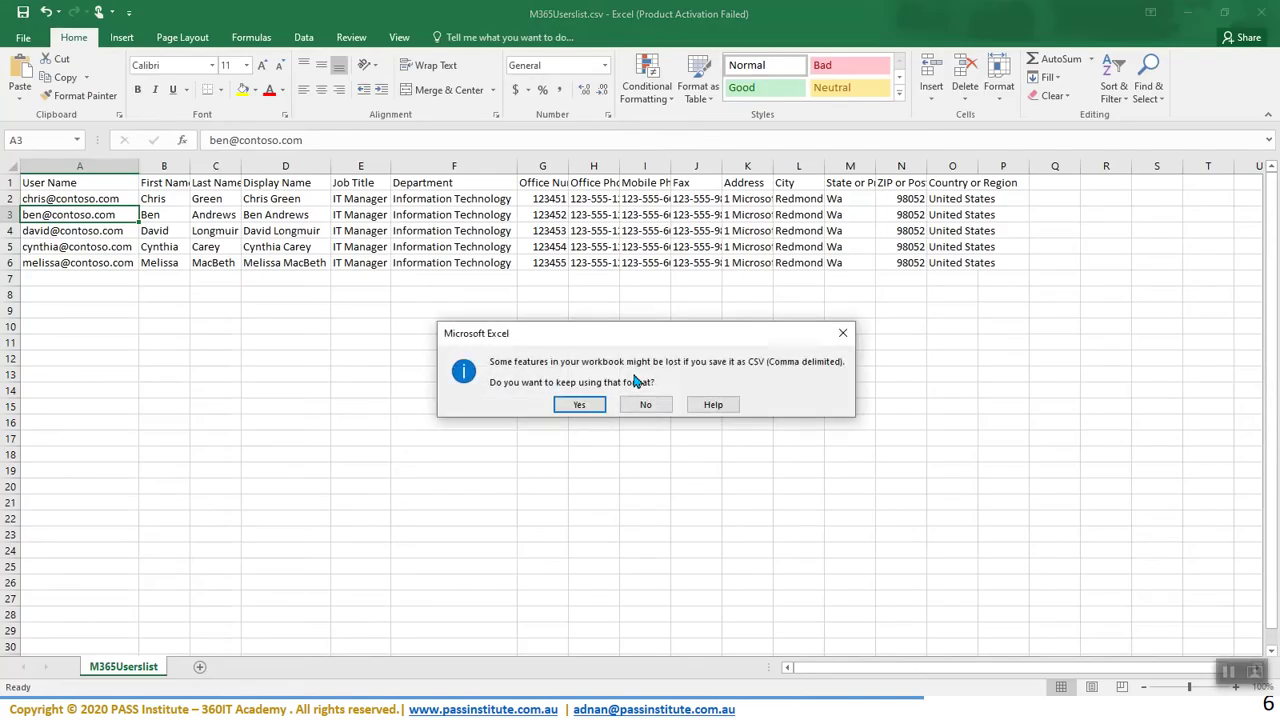
pyautogui.click(572, 405)
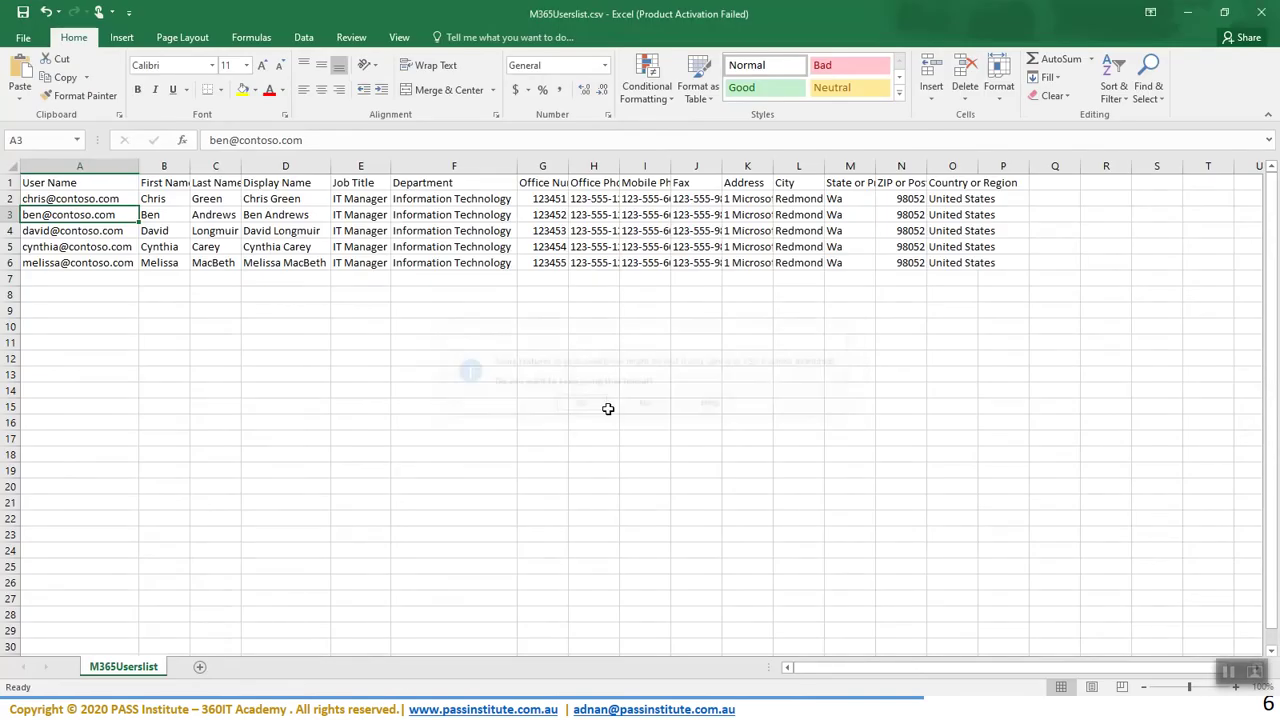
# - Upload M365Userslist.csv from Downloads to the multiple-user import and submit it for checking
pyautogui.click(1190, 14)
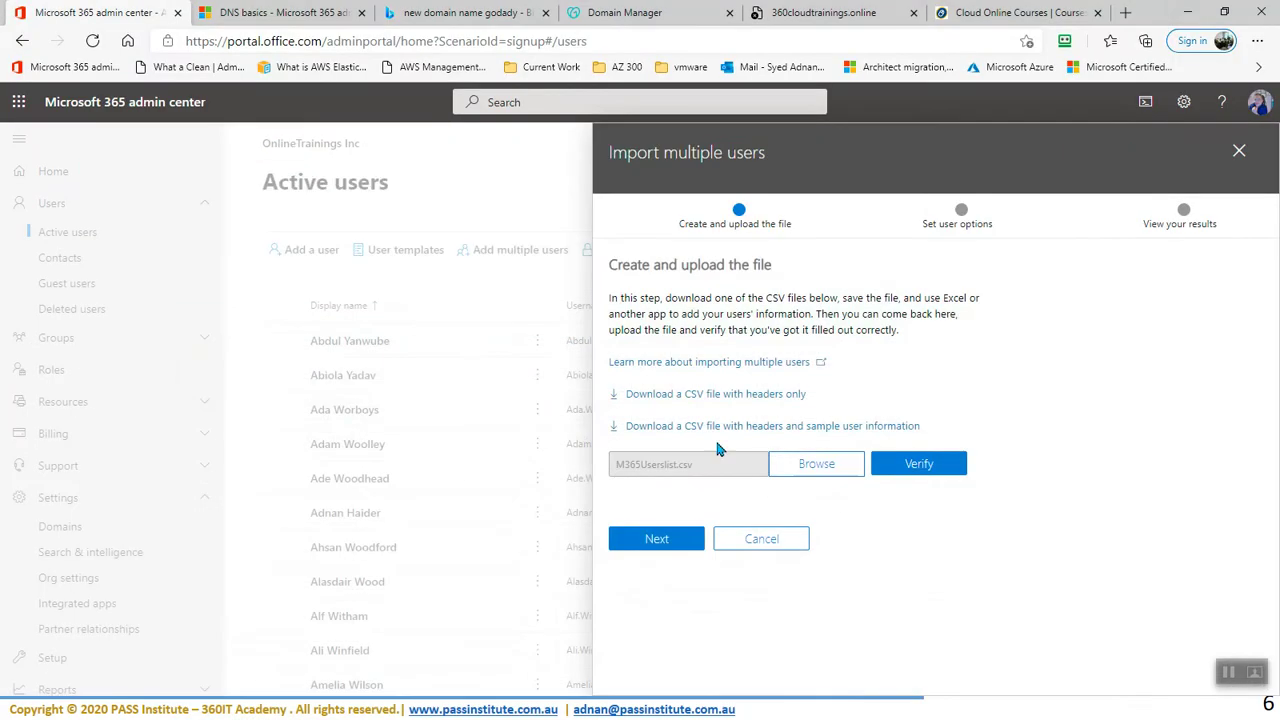
pyautogui.click(819, 470)
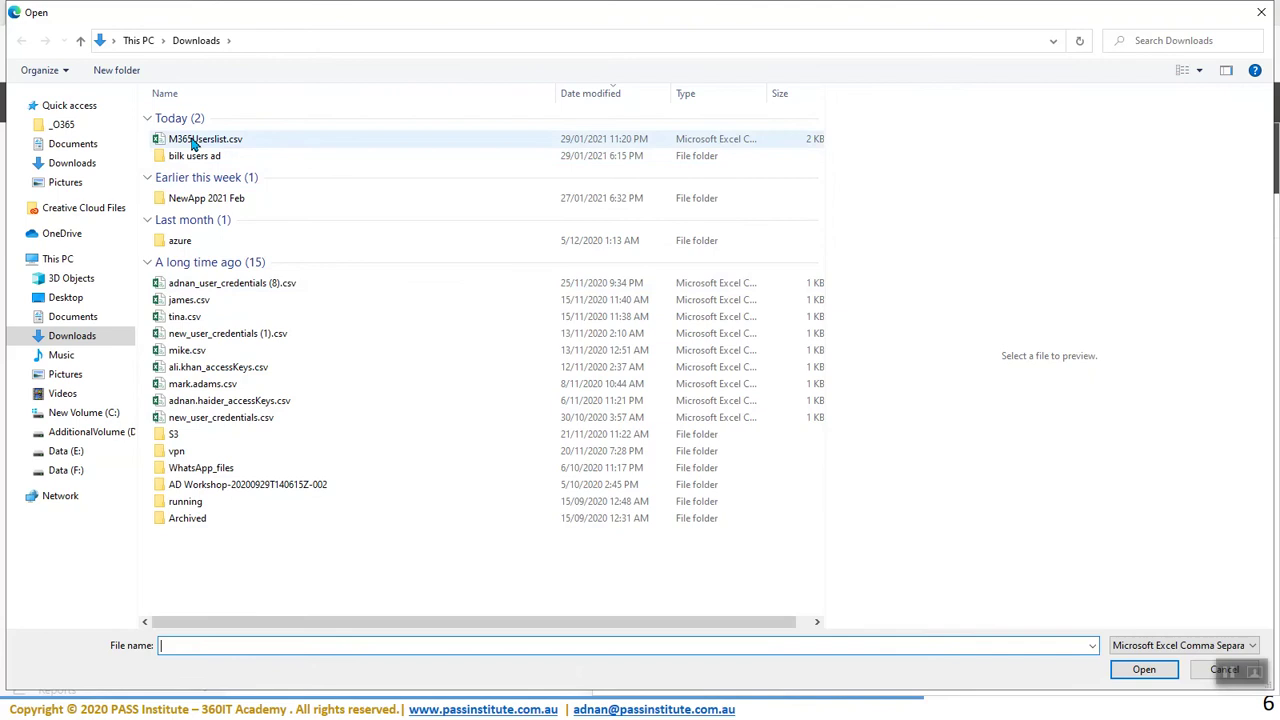
pyautogui.click(195, 140)
pyautogui.click(1162, 673)
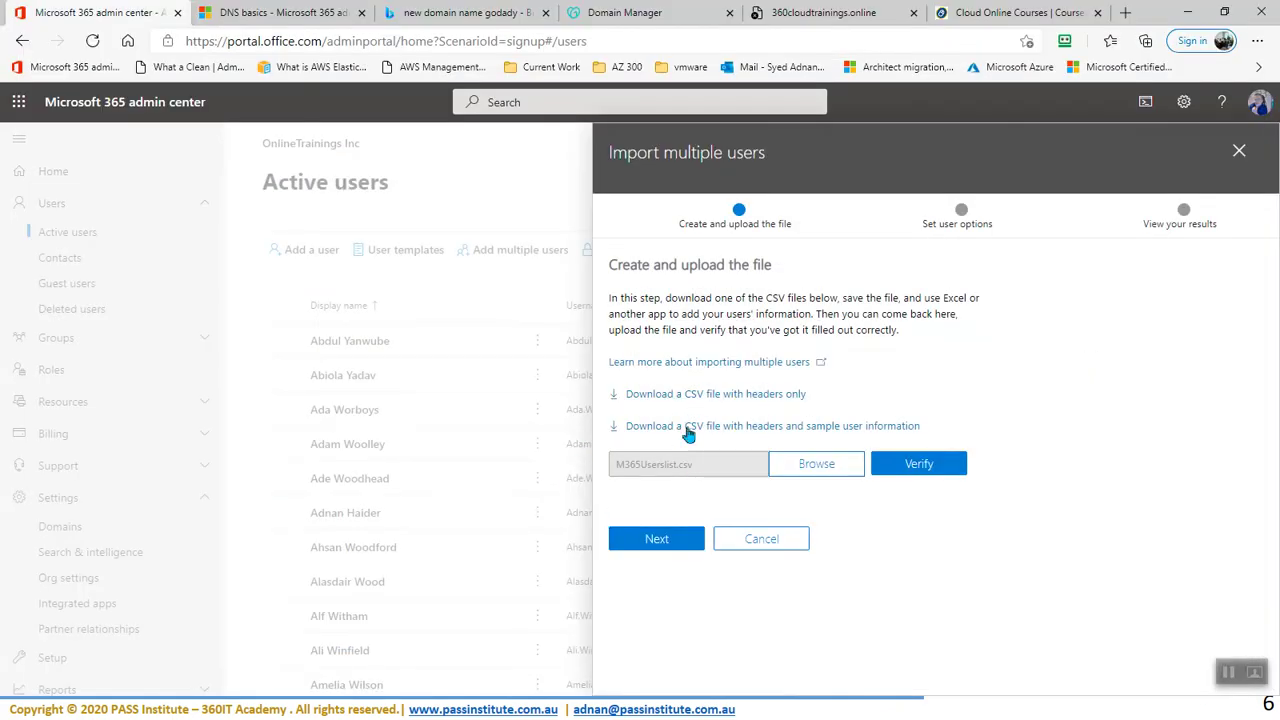
pyautogui.click(660, 540)
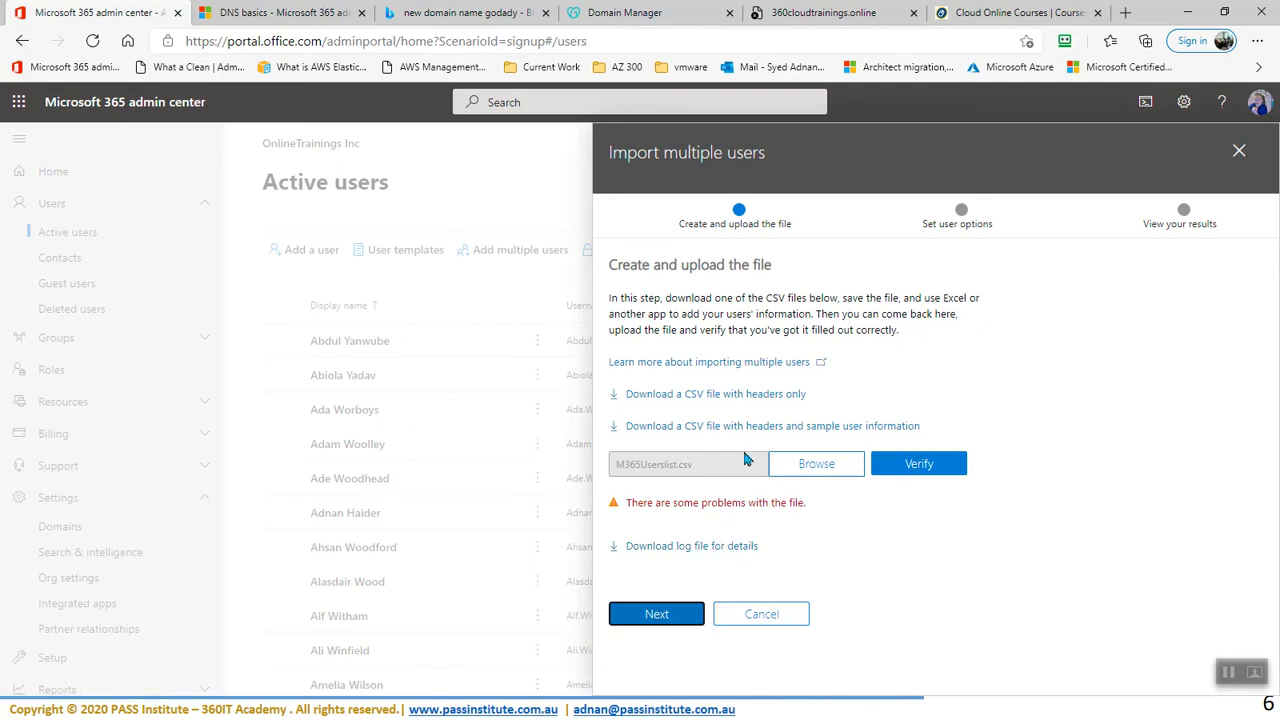
# - Download the text.txt error log, read the invalid-domain errors for rows 2–6, and close it
pyautogui.click(690, 548)
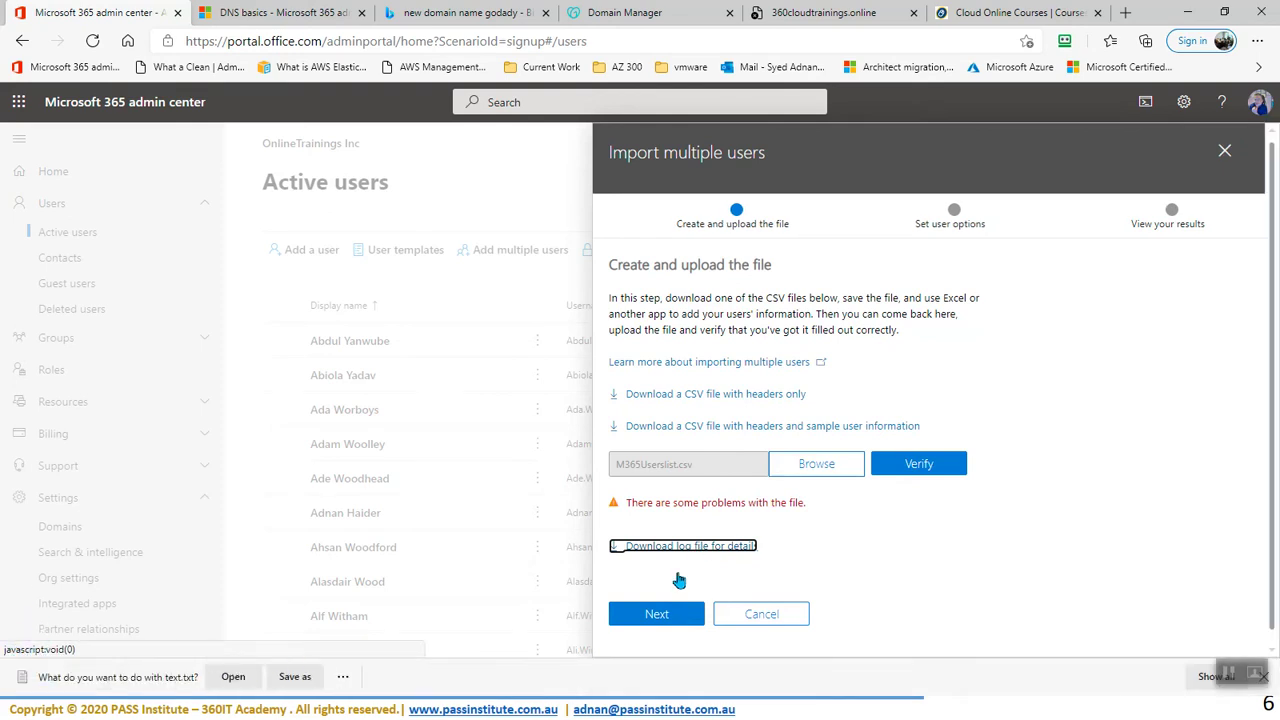
pyautogui.click(233, 677)
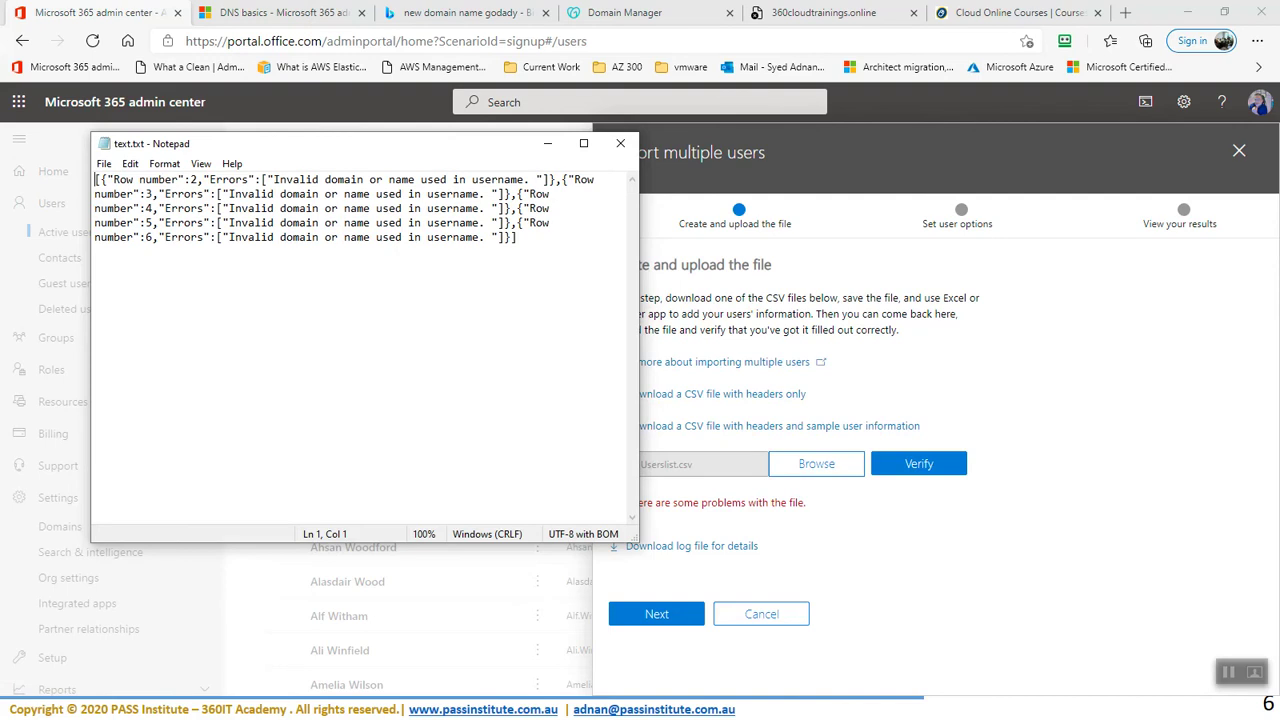
pyautogui.click(620, 143)
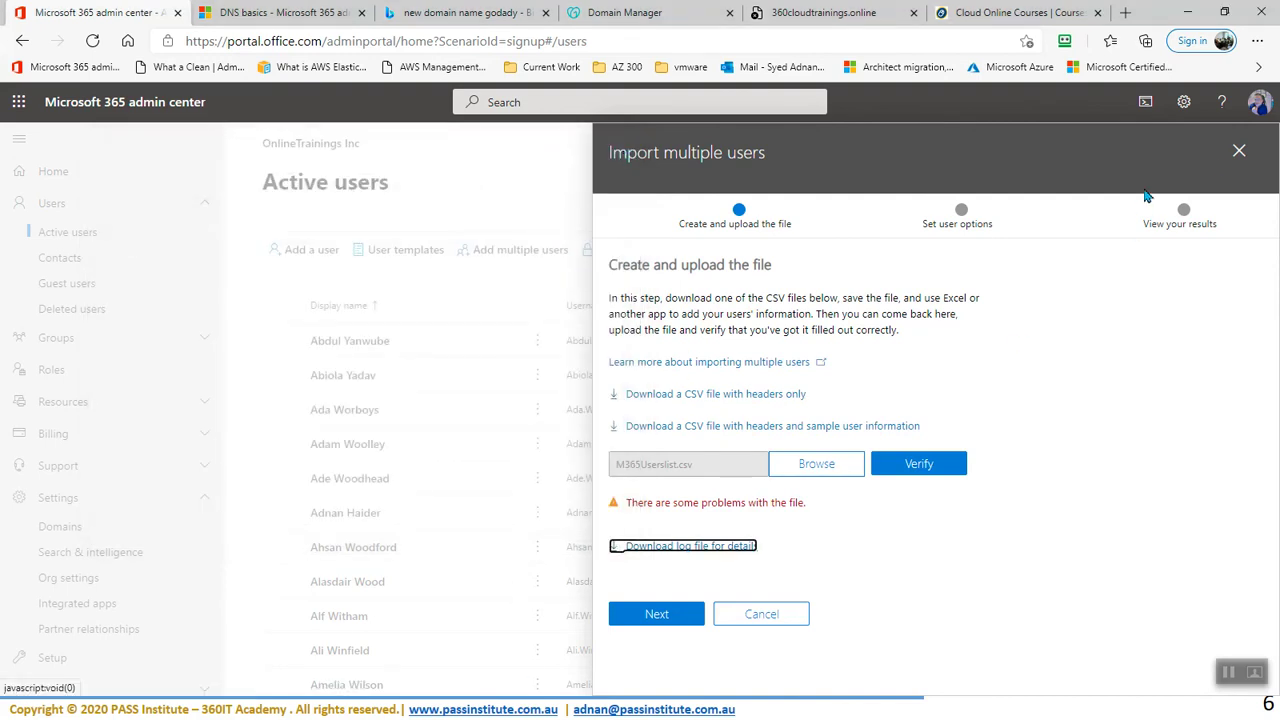
# - Confirm an existing user's username uses 360cloudtrainings.online, then reopen Add multiple users
pyautogui.click(1240, 152)
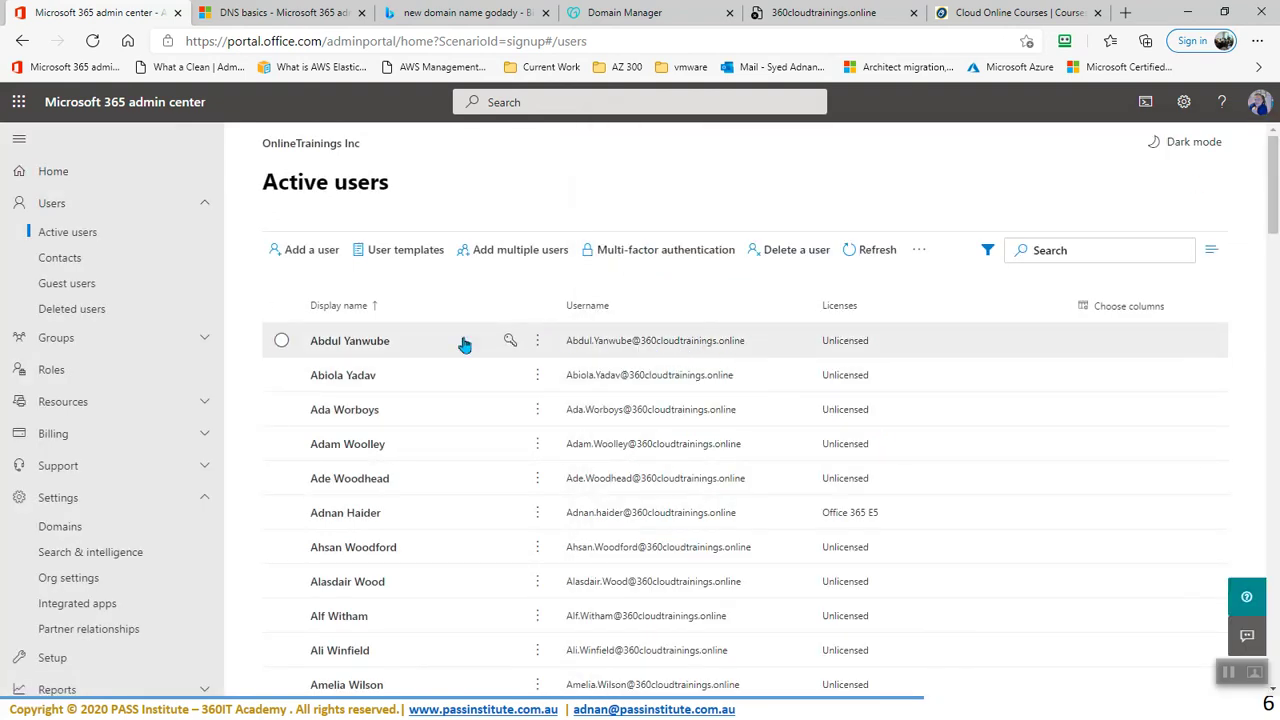
pyautogui.click(363, 345)
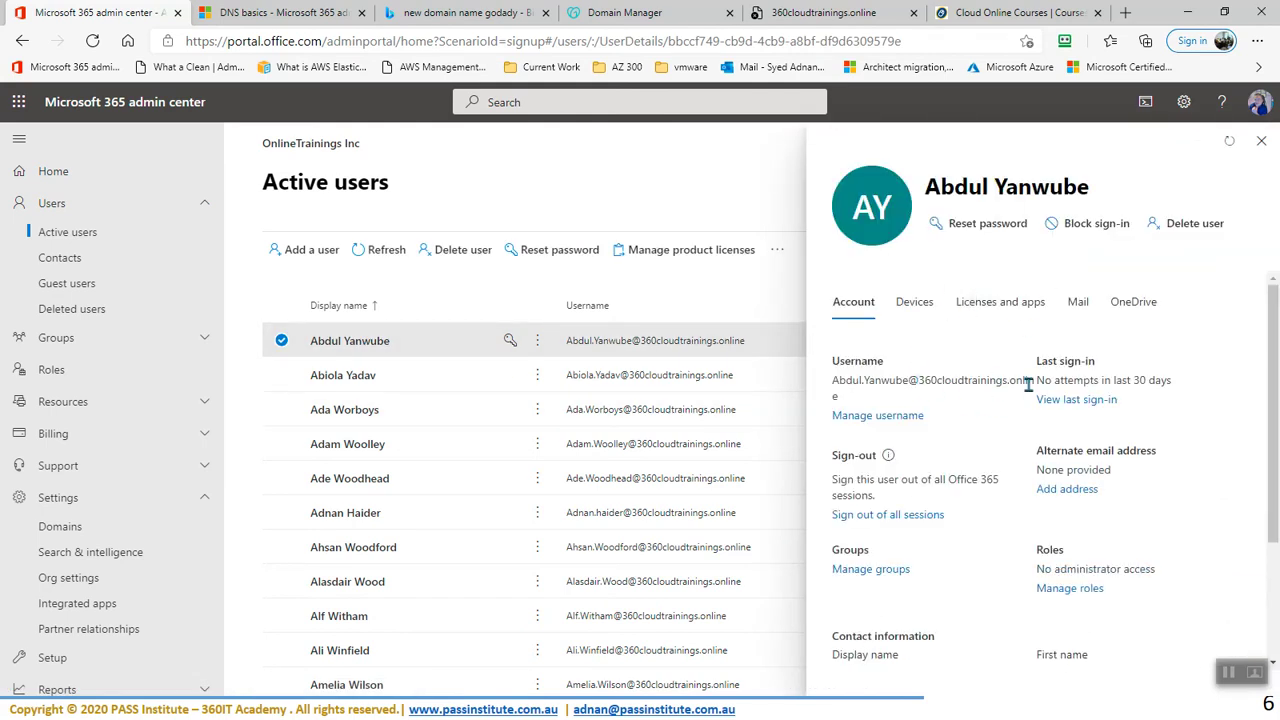
pyautogui.moveTo(919, 380); pyautogui.dragTo(1036, 381)
pyautogui.hotkey('ctrl', 'c')
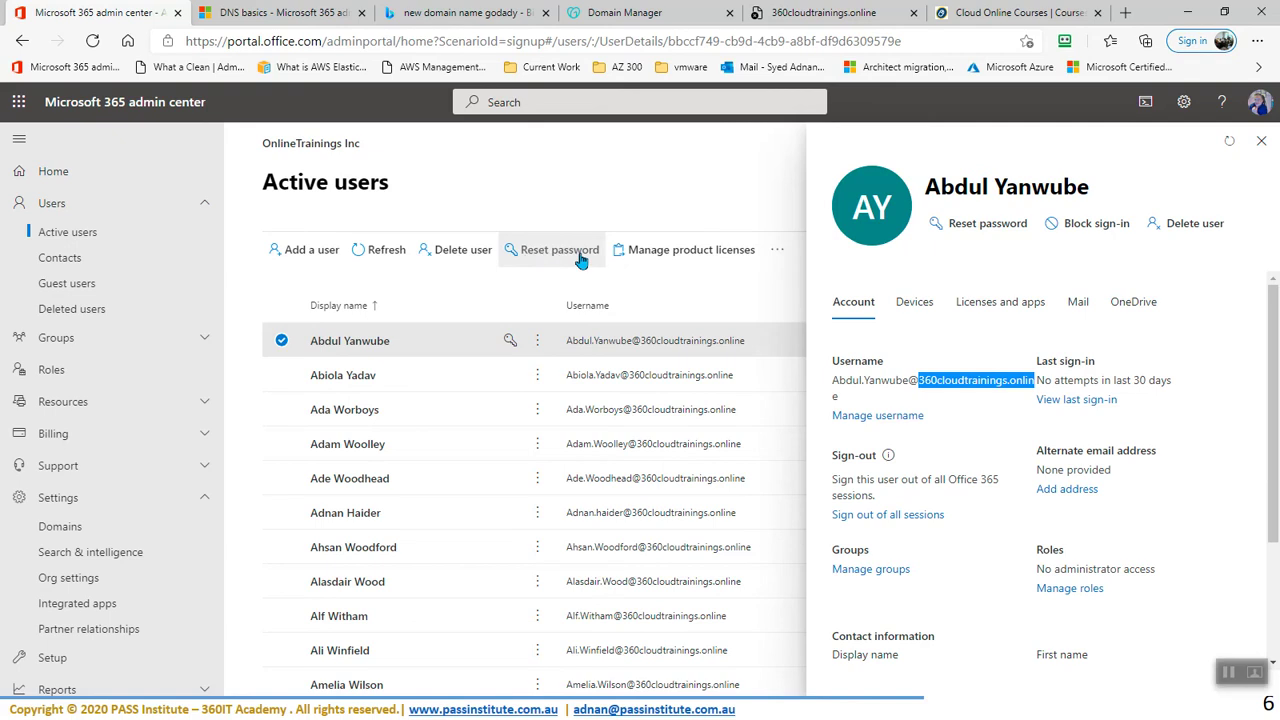
pyautogui.click(1260, 141)
pyautogui.click(282, 341)
pyautogui.click(507, 252)
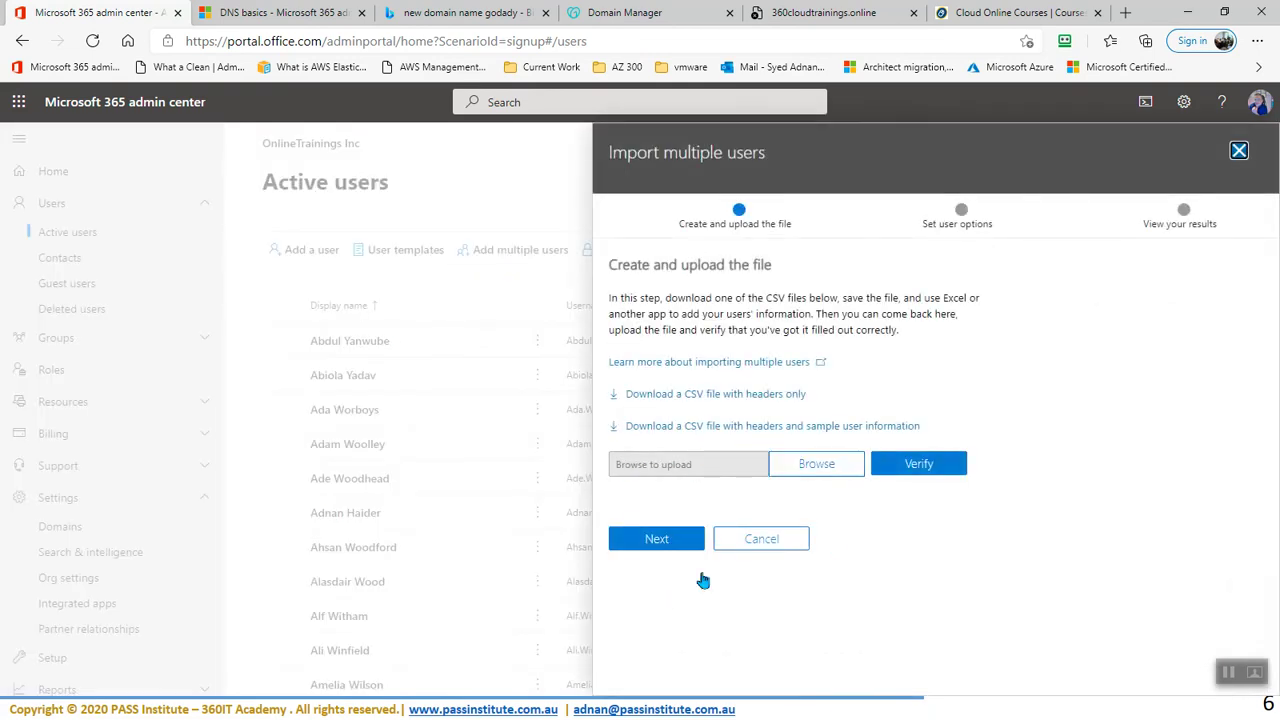
# - Replace contoso.com in the first user name (A2) with the 360cloudtrainings domain
pyautogui.press('super')
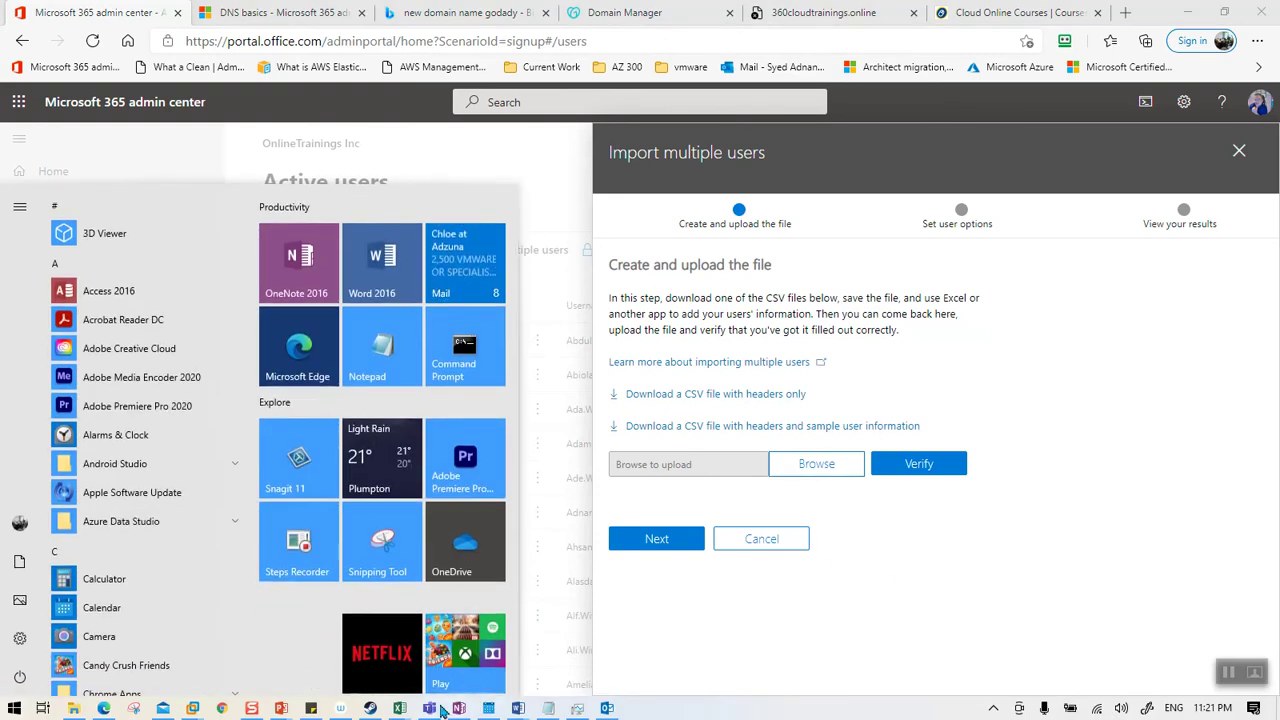
pyautogui.moveTo(398, 708)
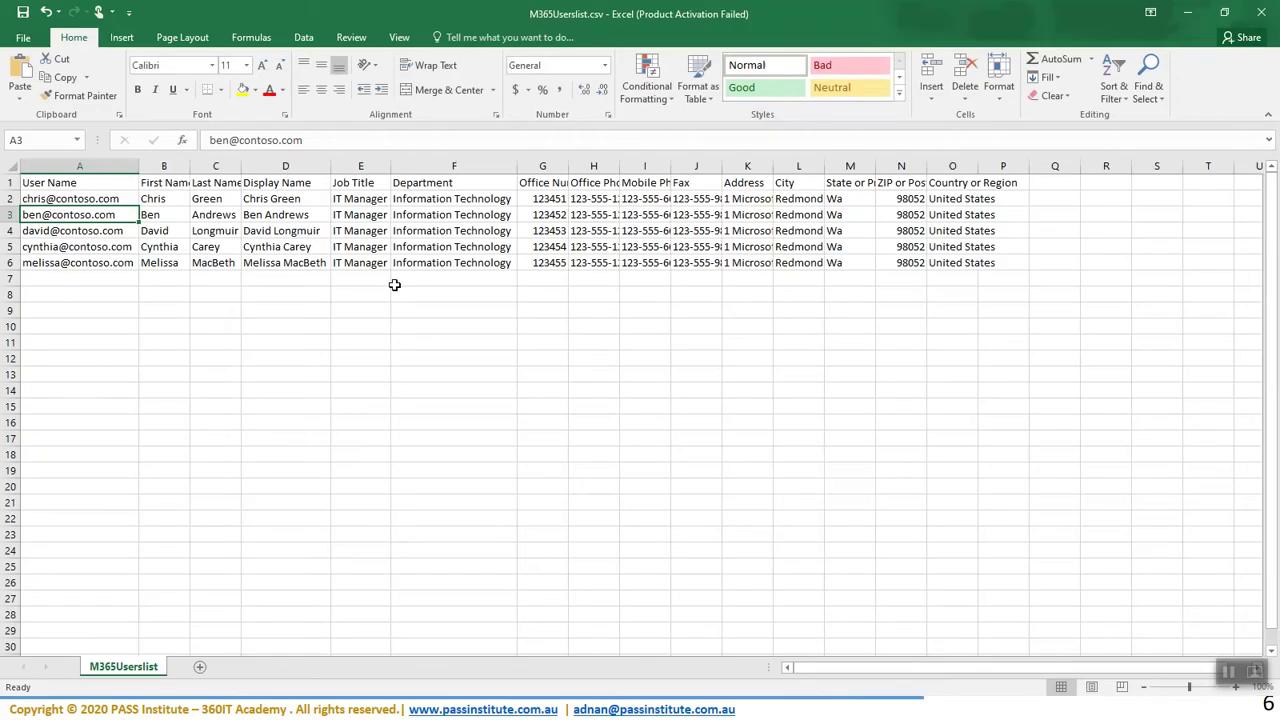
pyautogui.click(83, 198)
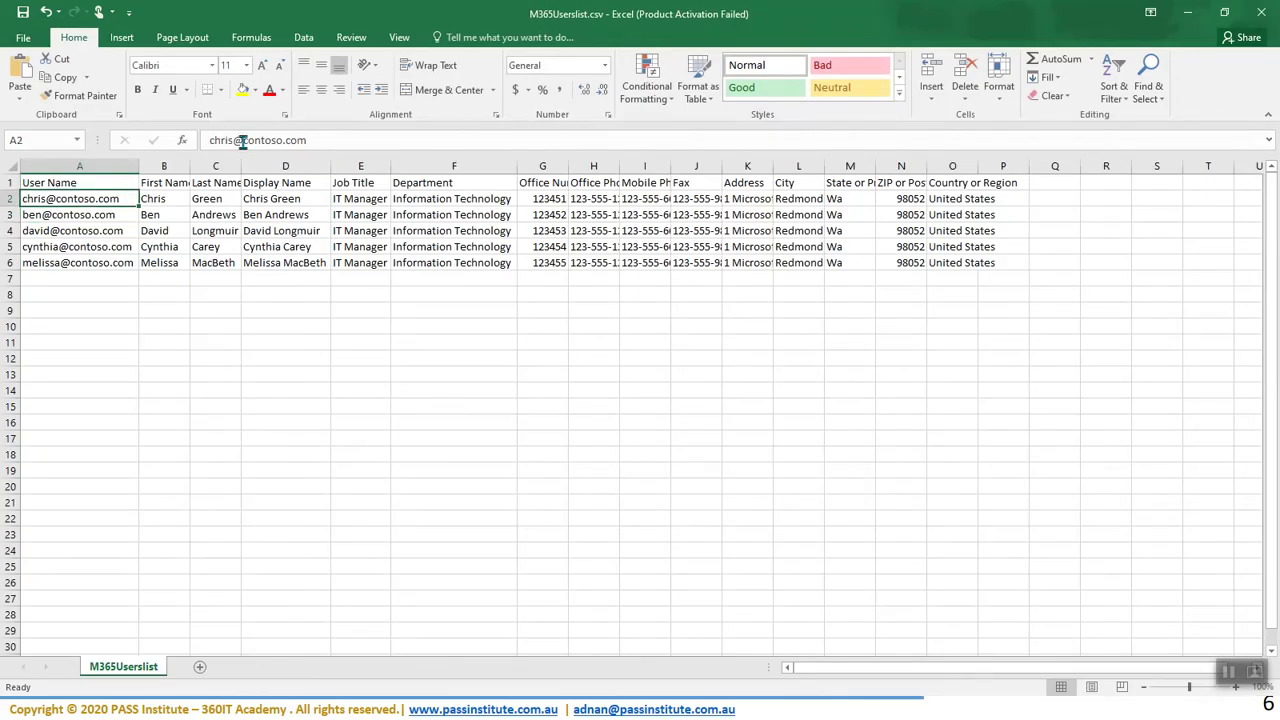
pyautogui.moveTo(243, 142); pyautogui.dragTo(390, 141)
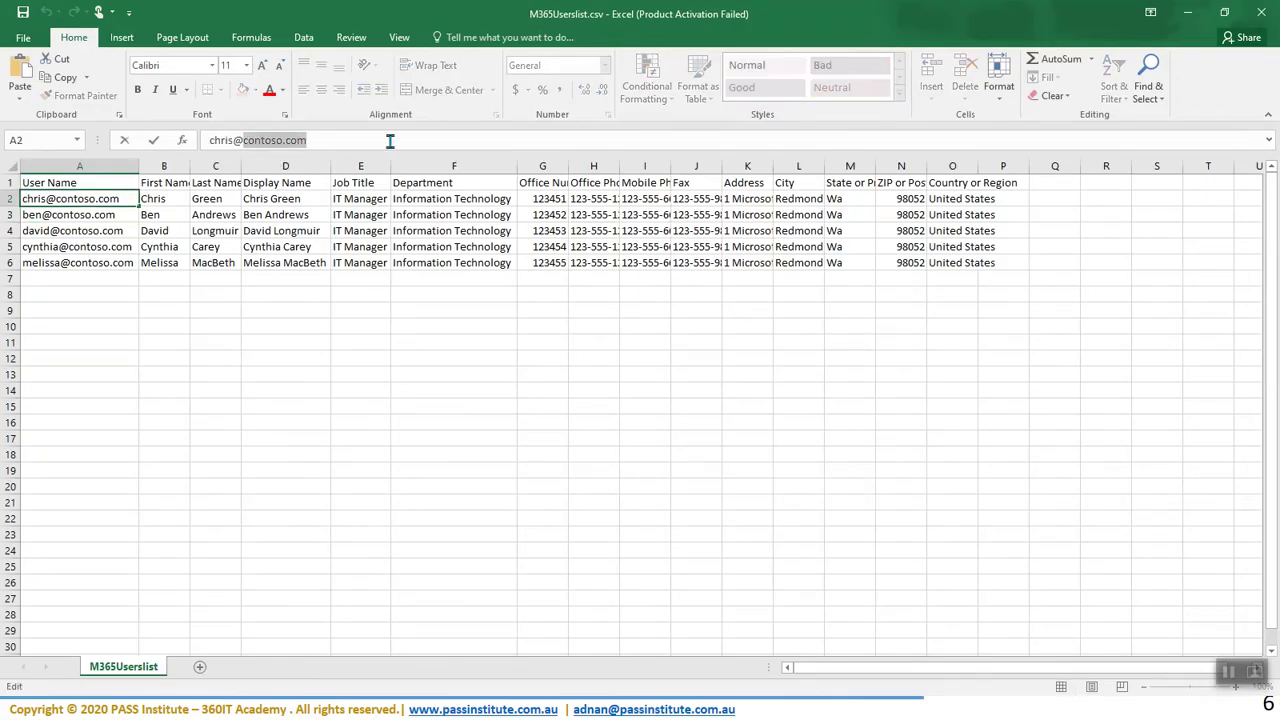
pyautogui.write('360cloudtraining.onmicrosoft.com')
pyautogui.click(205, 362)
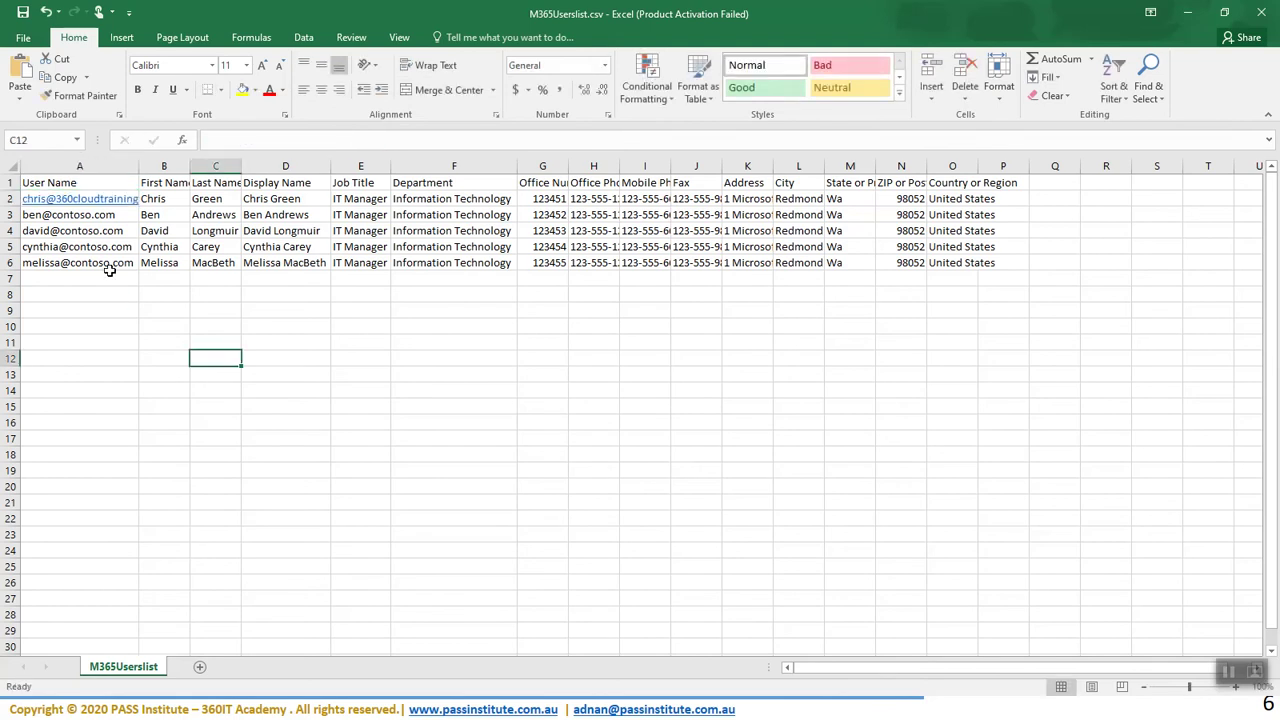
# - Select the second user name in A3, open its context menu, and dismiss it
pyautogui.click(80, 216)
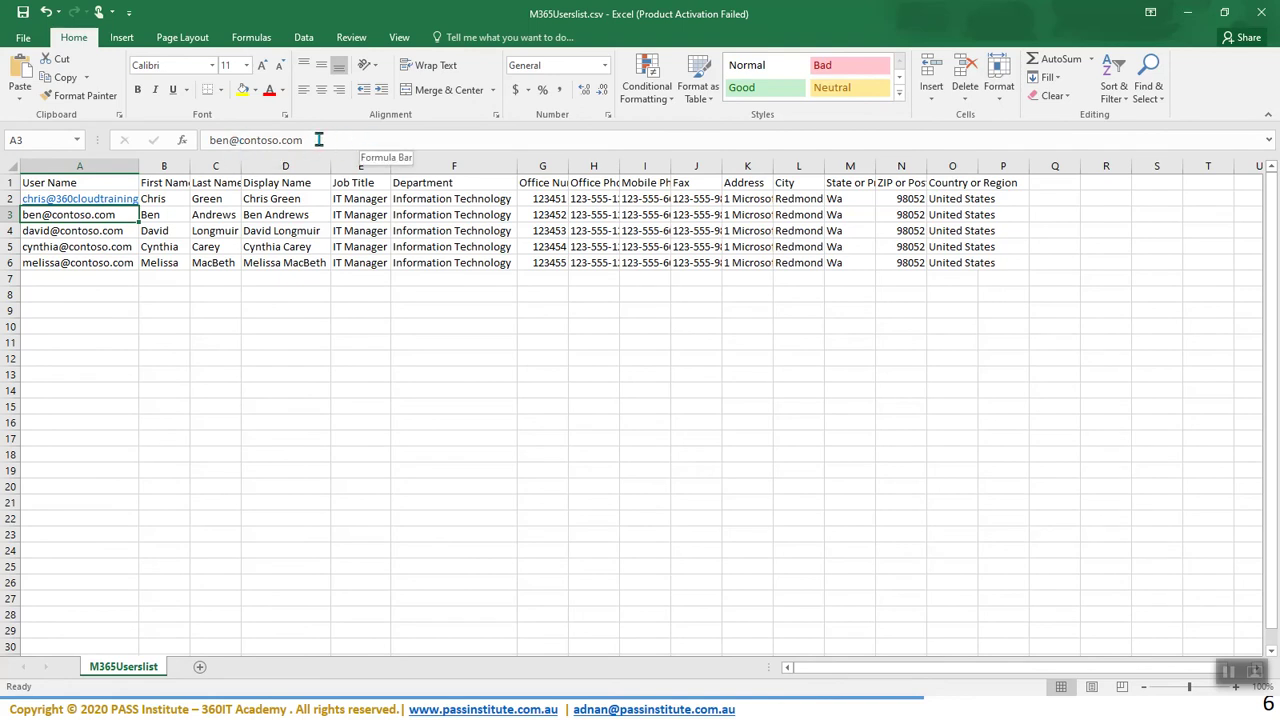
pyautogui.click(168, 372)
pyautogui.click(86, 215)
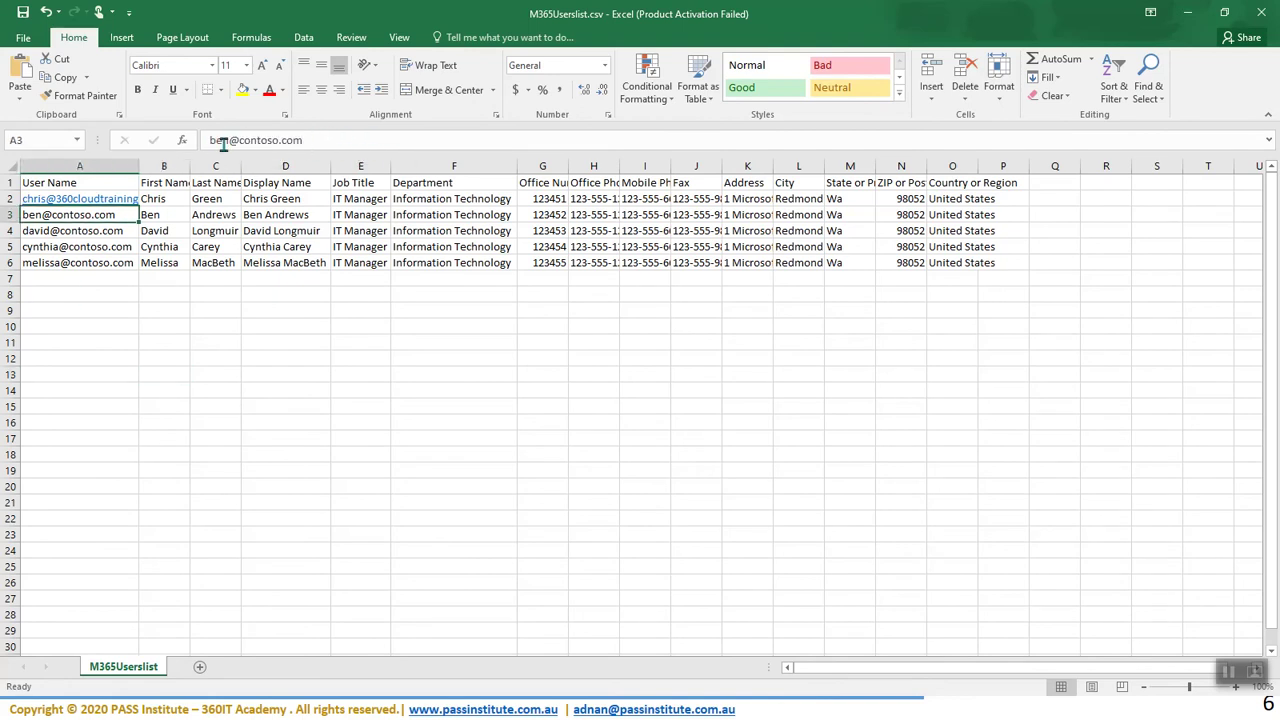
pyautogui.hotkey('ctrl', 'Down')
pyautogui.click(78, 218)
pyautogui.hotkey('ctrl', 'Down')
pyautogui.click(78, 218)
pyautogui.rightClick(82, 220)
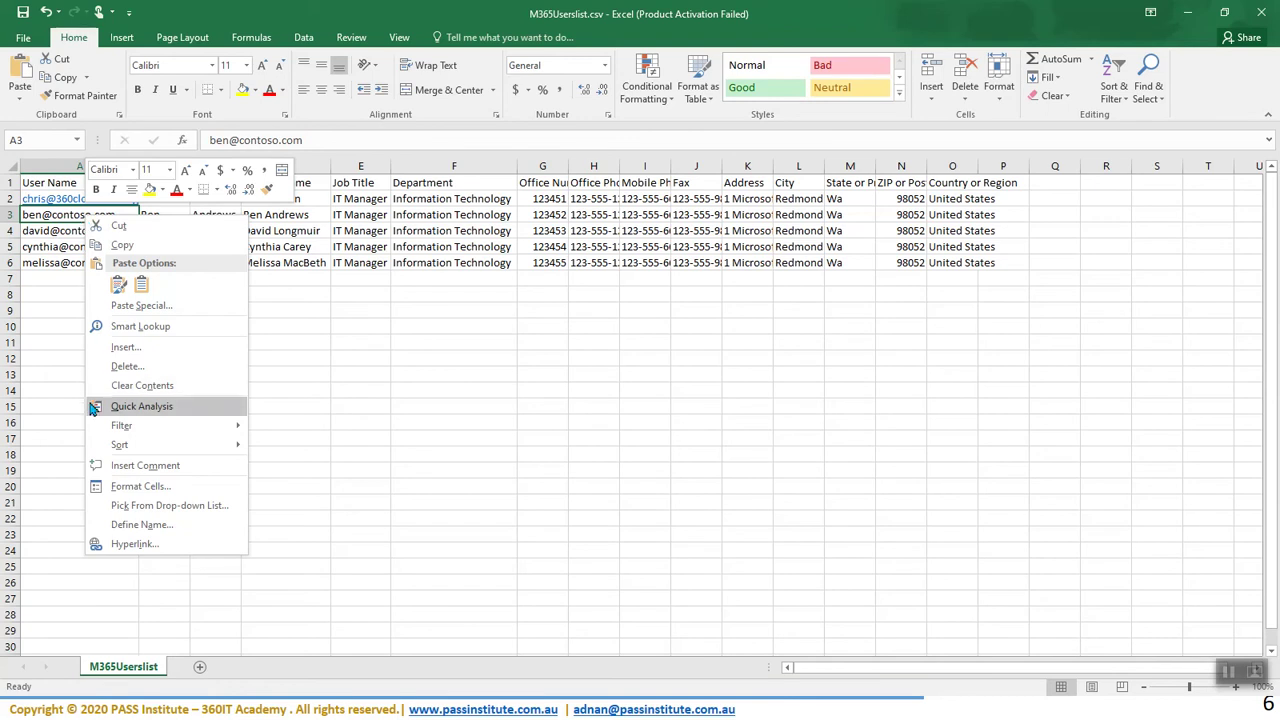
pyautogui.press('Escape')
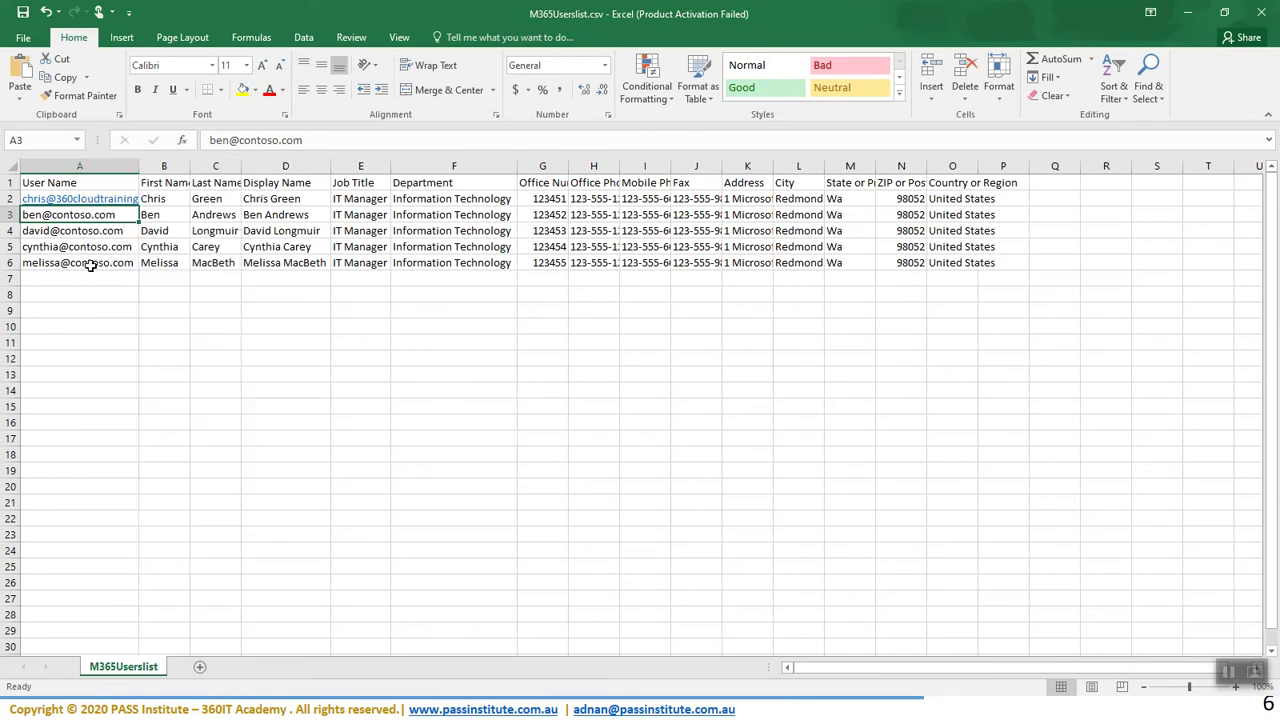
# - Click through the empty cells and display names in column D below the list
pyautogui.click(169, 353)
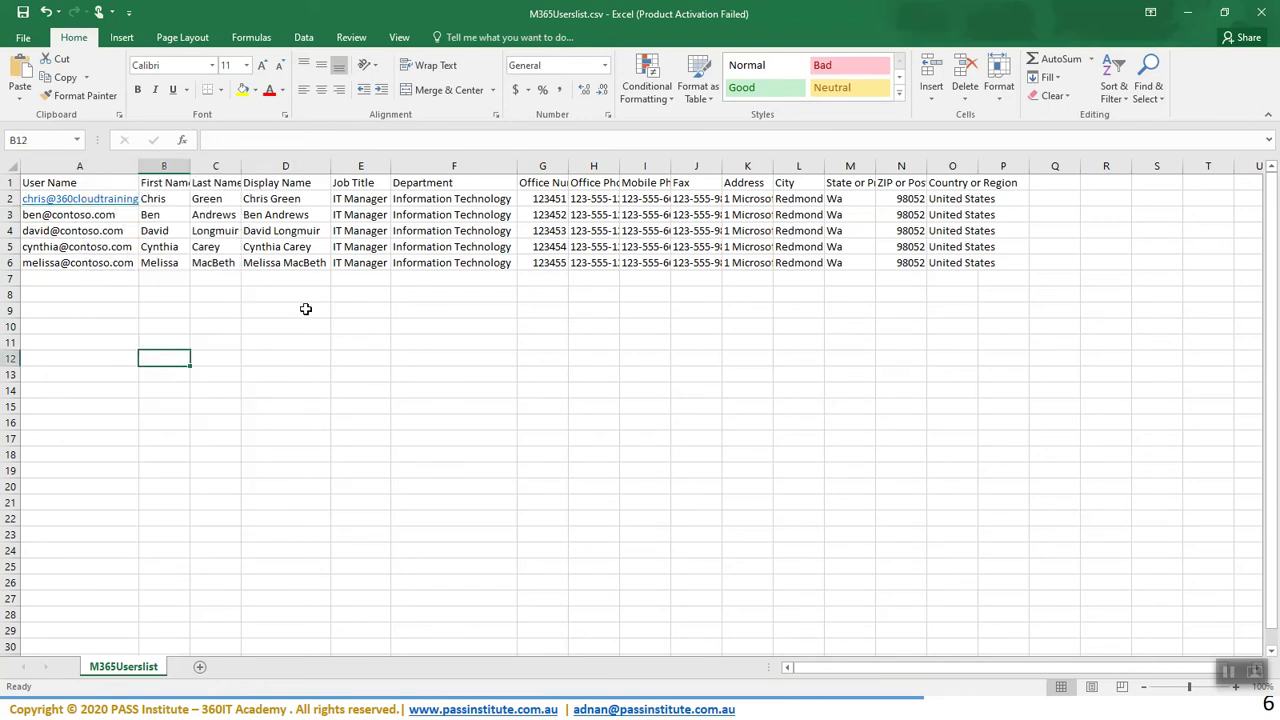
pyautogui.click(415, 354)
pyautogui.click(275, 245)
pyautogui.click(270, 217)
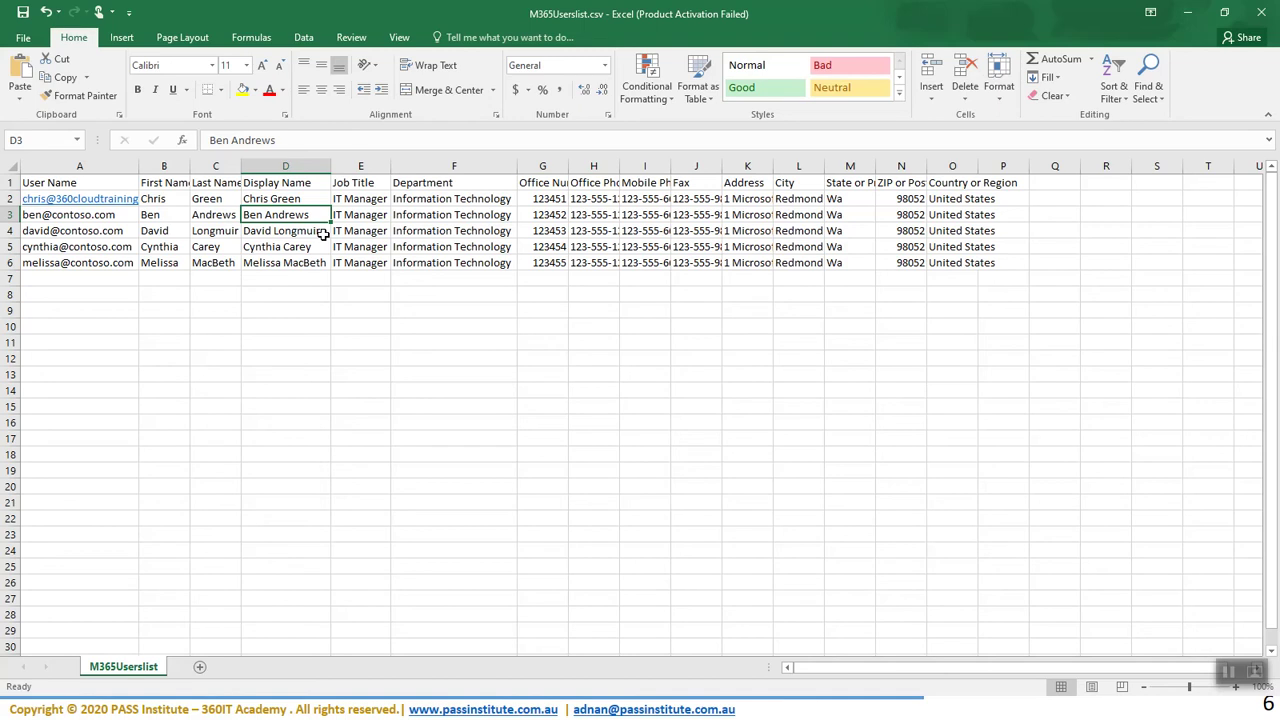
pyautogui.click(310, 371)
pyautogui.click(298, 298)
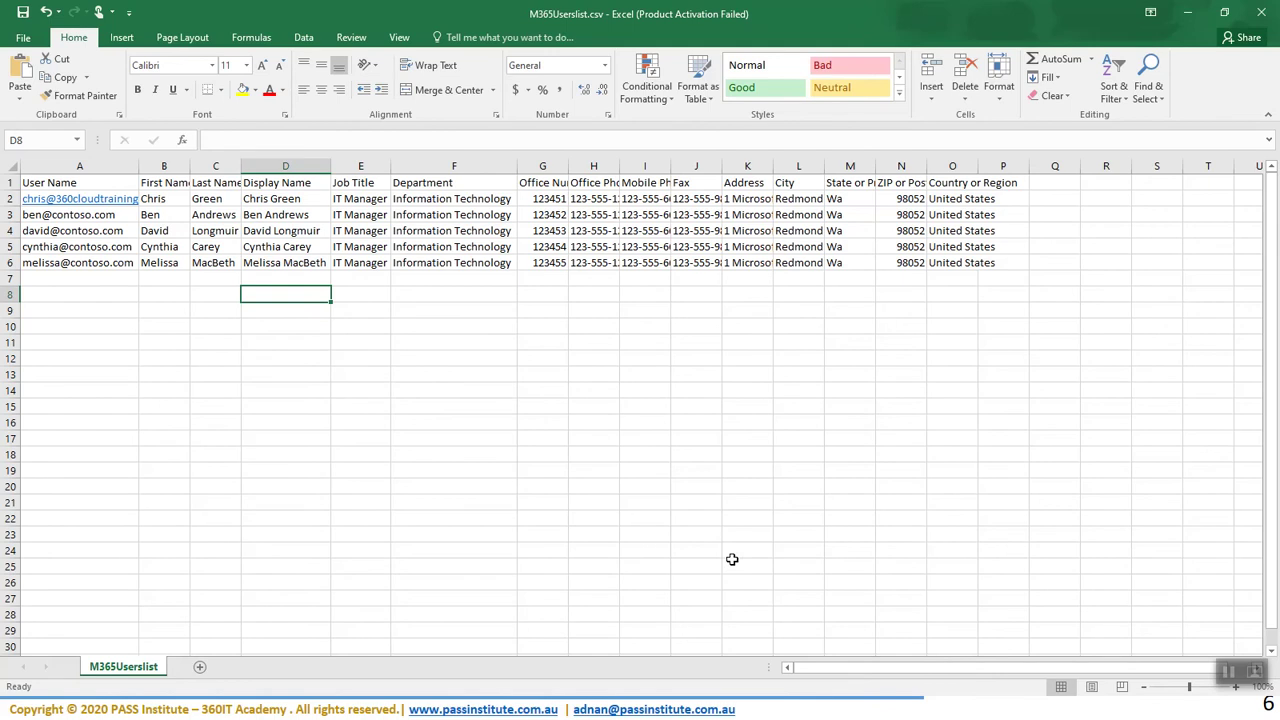
# - Save M365Userslist.csv, keeping it in CSV format
pyautogui.click(22, 12)
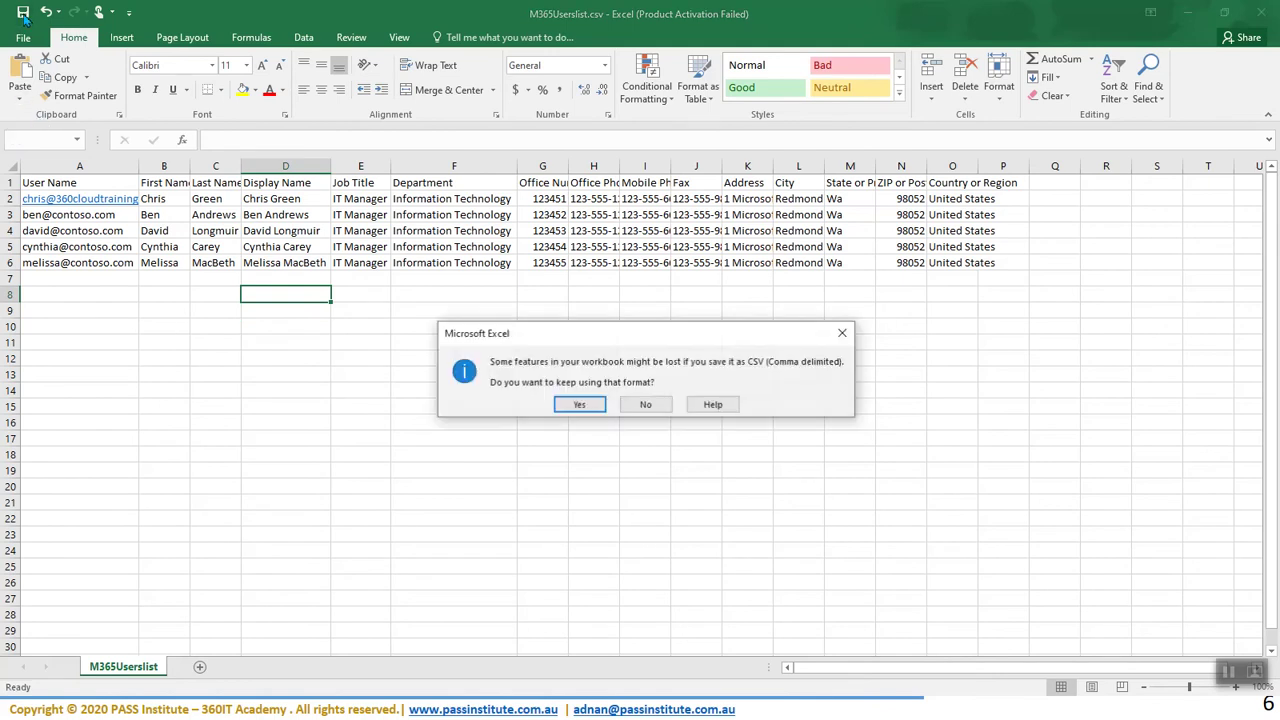
pyautogui.click(580, 402)
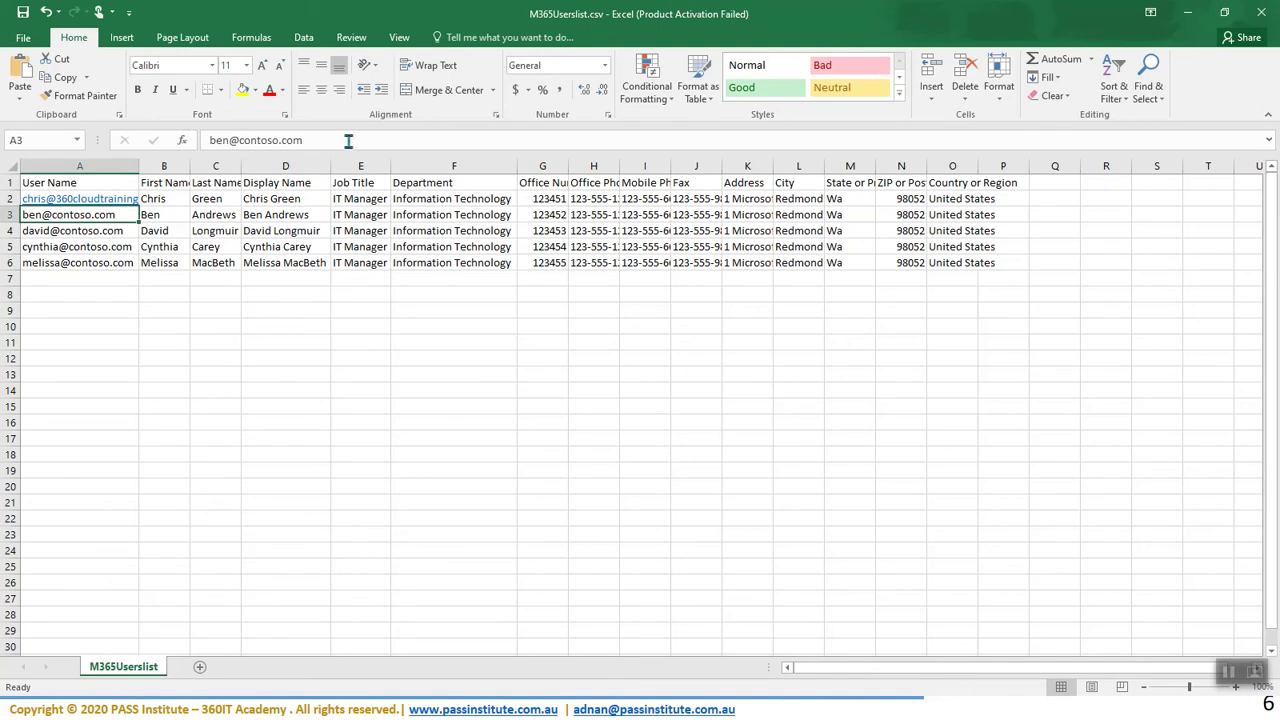
pyautogui.click(81, 281)
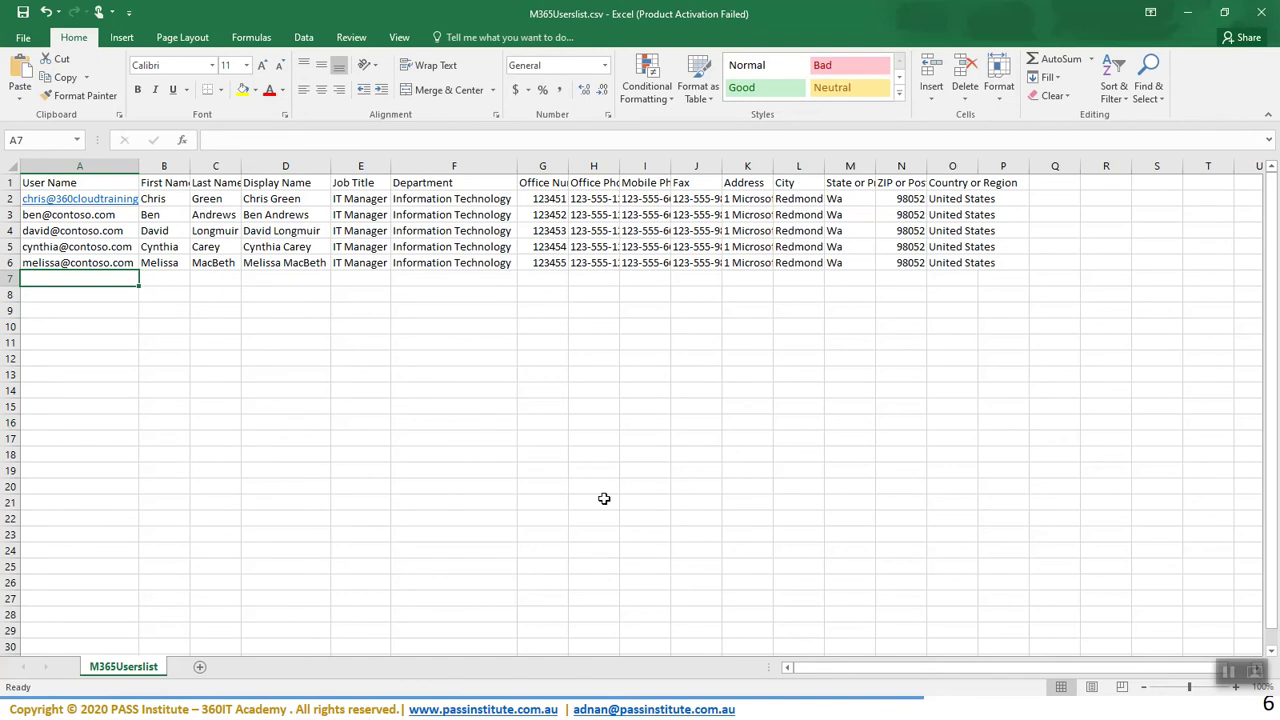
pyautogui.press('super')
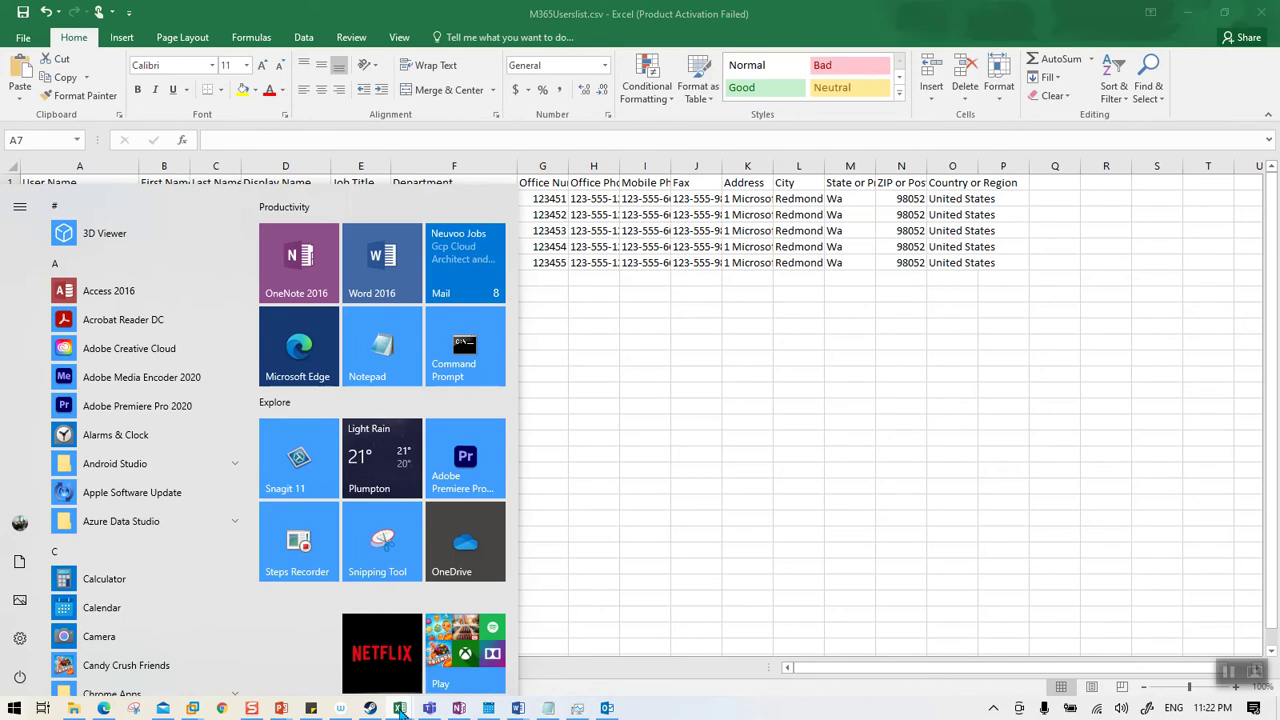
# - Widen column A and replace contoso.com with the 360cloudtrainings domain in A2 and A3
pyautogui.press('super')
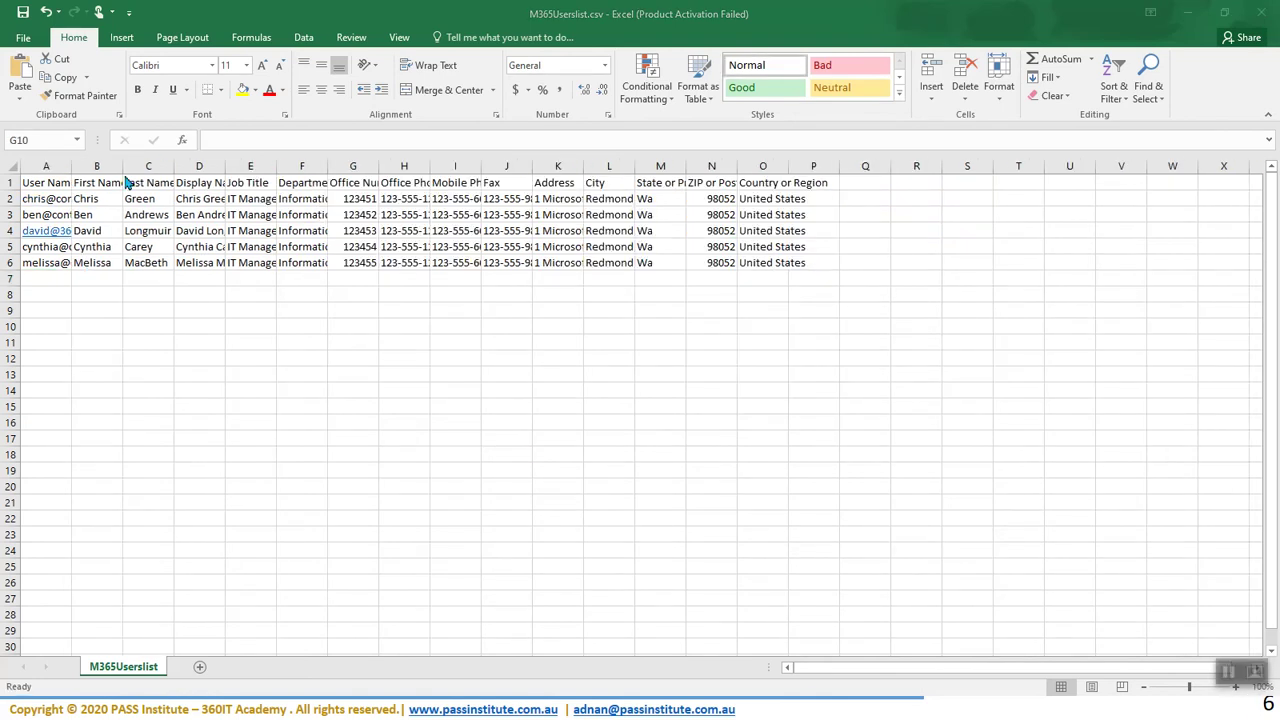
pyautogui.doubleClick(71, 166)
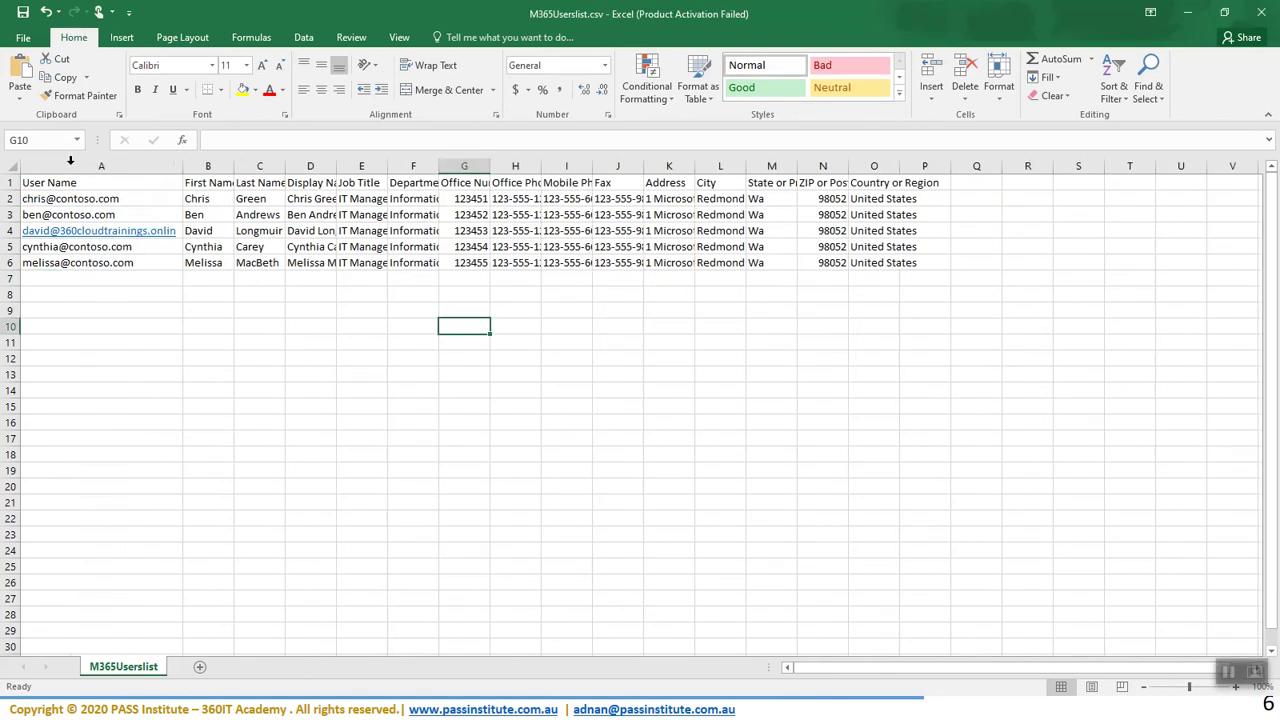
pyautogui.click(90, 166)
pyautogui.click(78, 199)
pyautogui.moveTo(243, 140); pyautogui.dragTo(432, 145)
pyautogui.write('360cloudtrainings.online')
pyautogui.click(211, 397)
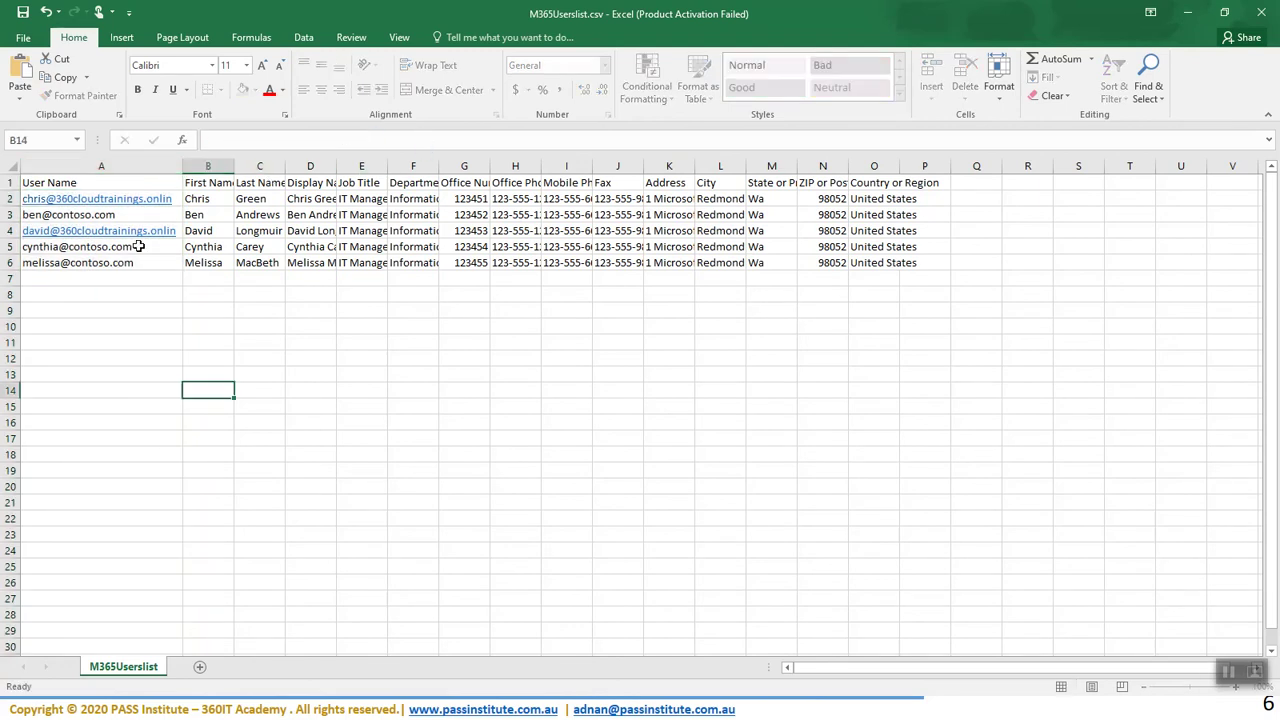
pyautogui.click(95, 215)
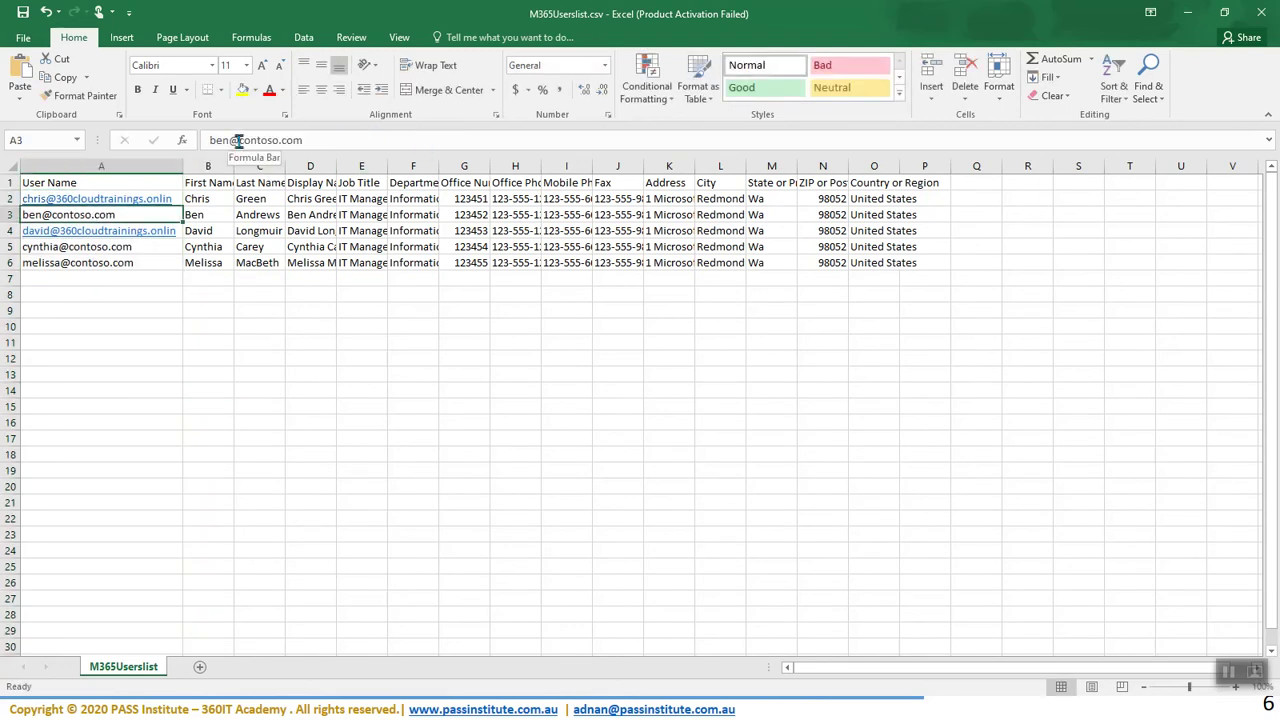
pyautogui.moveTo(239, 140); pyautogui.dragTo(397, 140)
pyautogui.hotkey('ctrl', 'v')
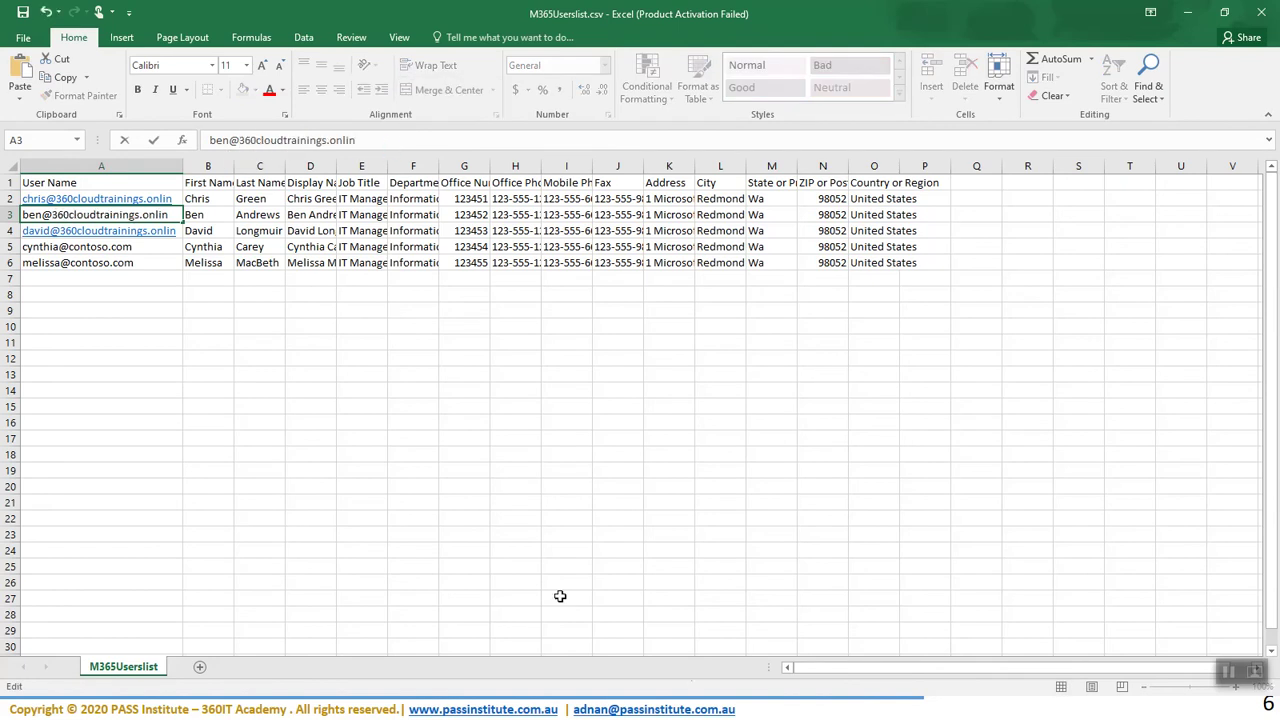
pyautogui.click(124, 296)
# - Switch the A5 and A6 addresses to the 360cloudtrainings domain and save as CSV
pyautogui.click(119, 246)
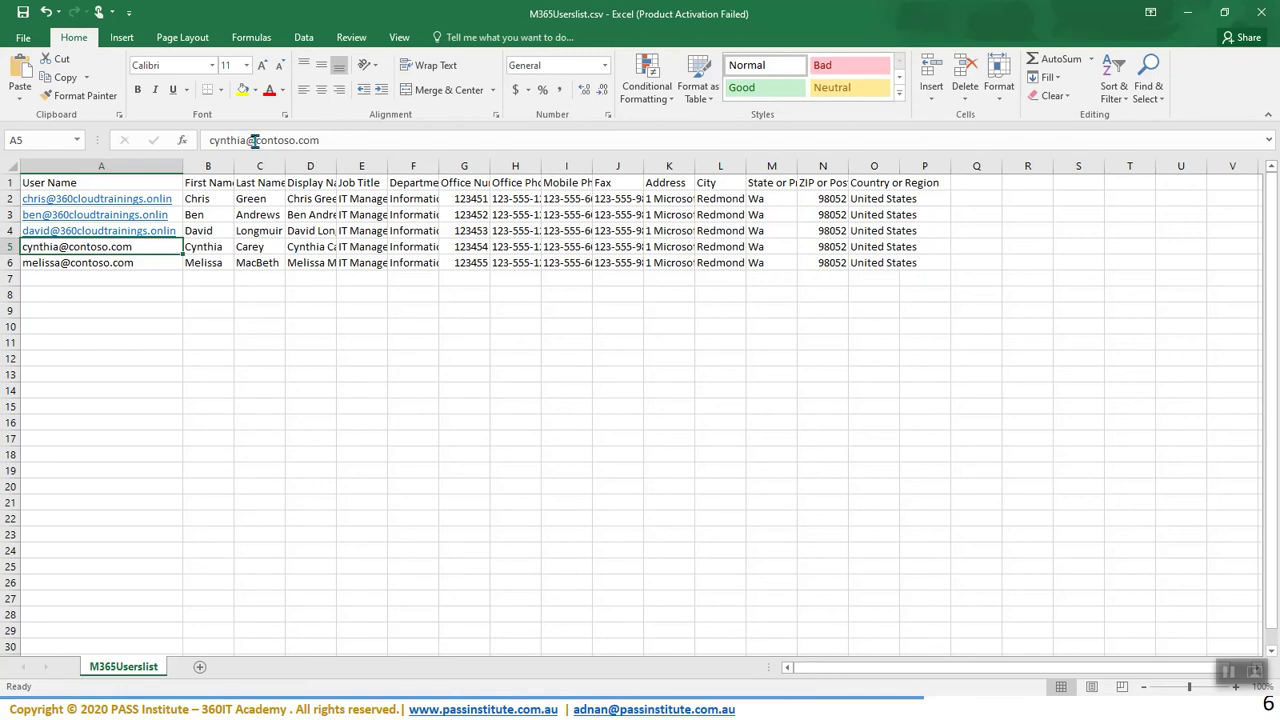
pyautogui.moveTo(257, 140); pyautogui.dragTo(400, 146)
pyautogui.write('360cloudtrainings.onlin')
pyautogui.click(191, 421)
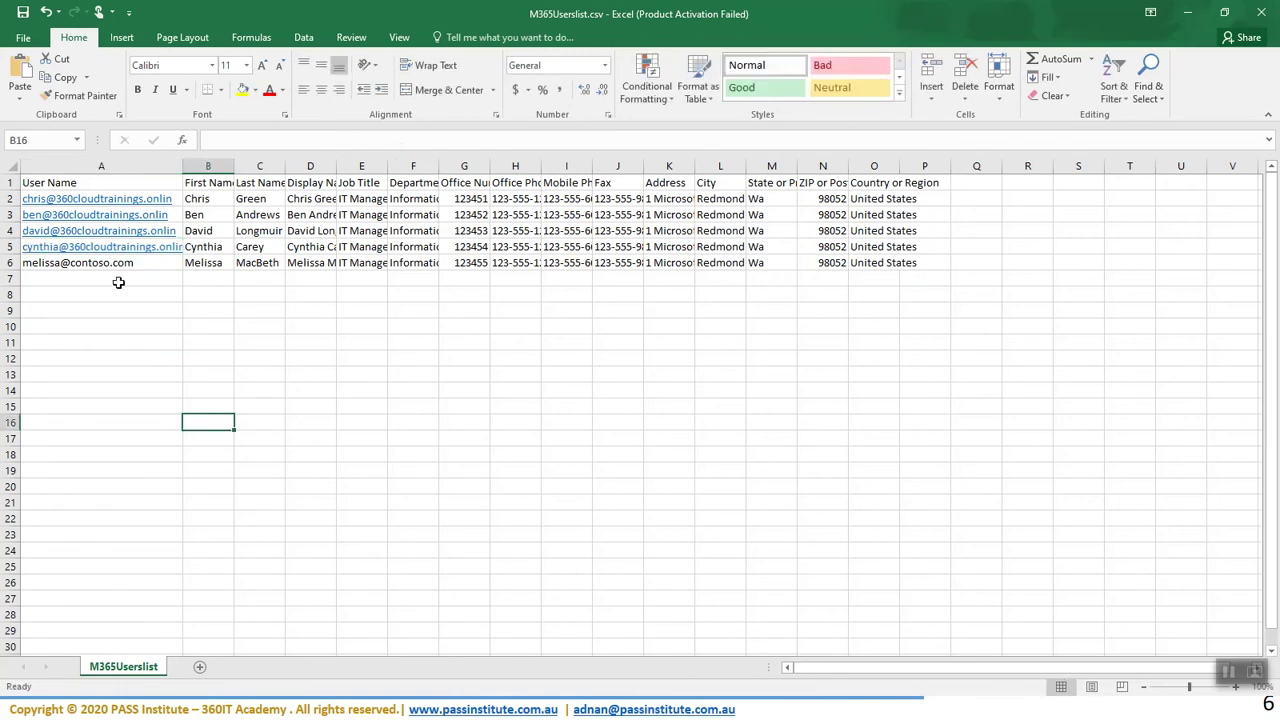
pyautogui.click(116, 264)
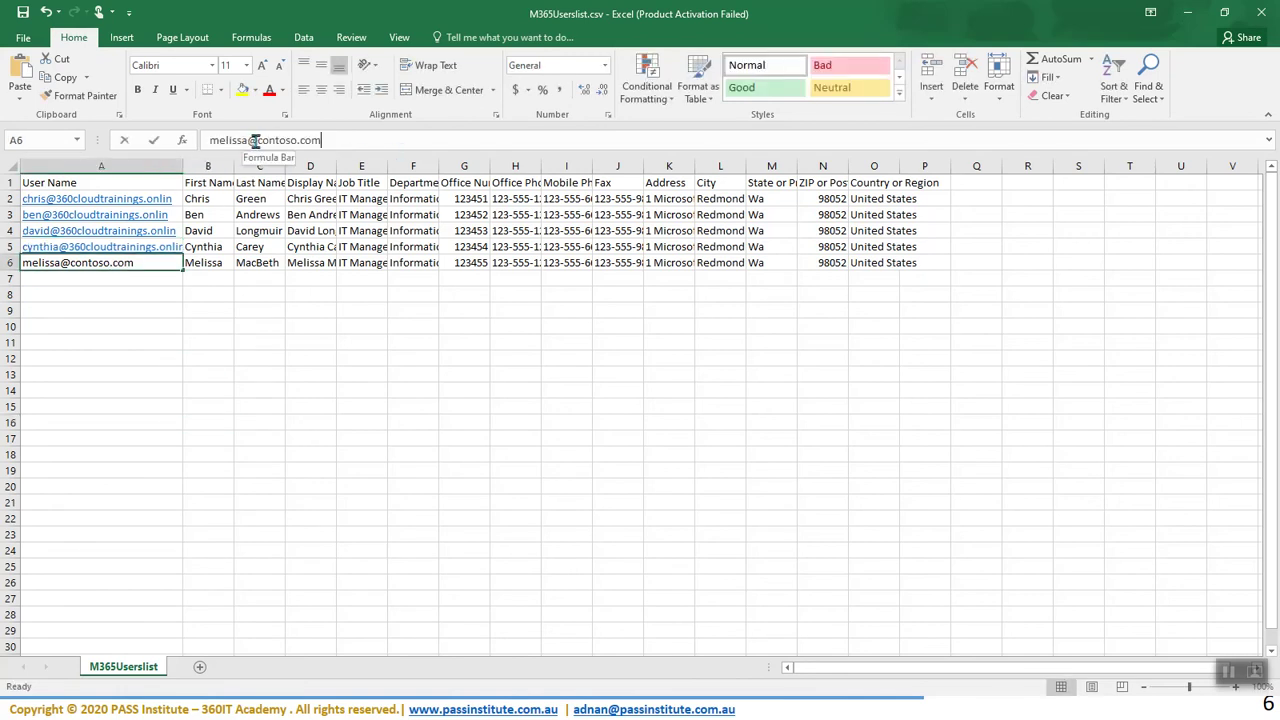
pyautogui.moveTo(256, 140); pyautogui.dragTo(372, 140)
pyautogui.write('360cloudtrainings.onlin')
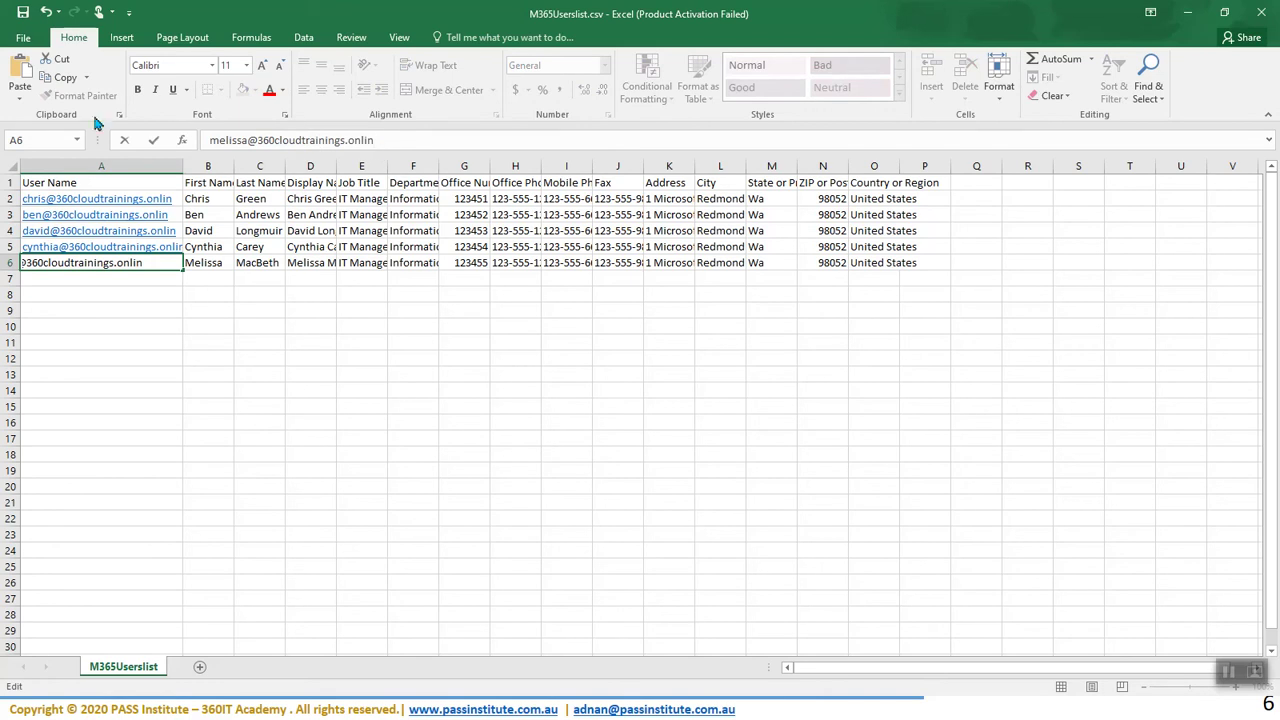
pyautogui.click(23, 12)
pyautogui.click(580, 405)
# - Upload M365Userslist.csv to the import, then download and open the text.txt error log
pyautogui.click(1187, 13)
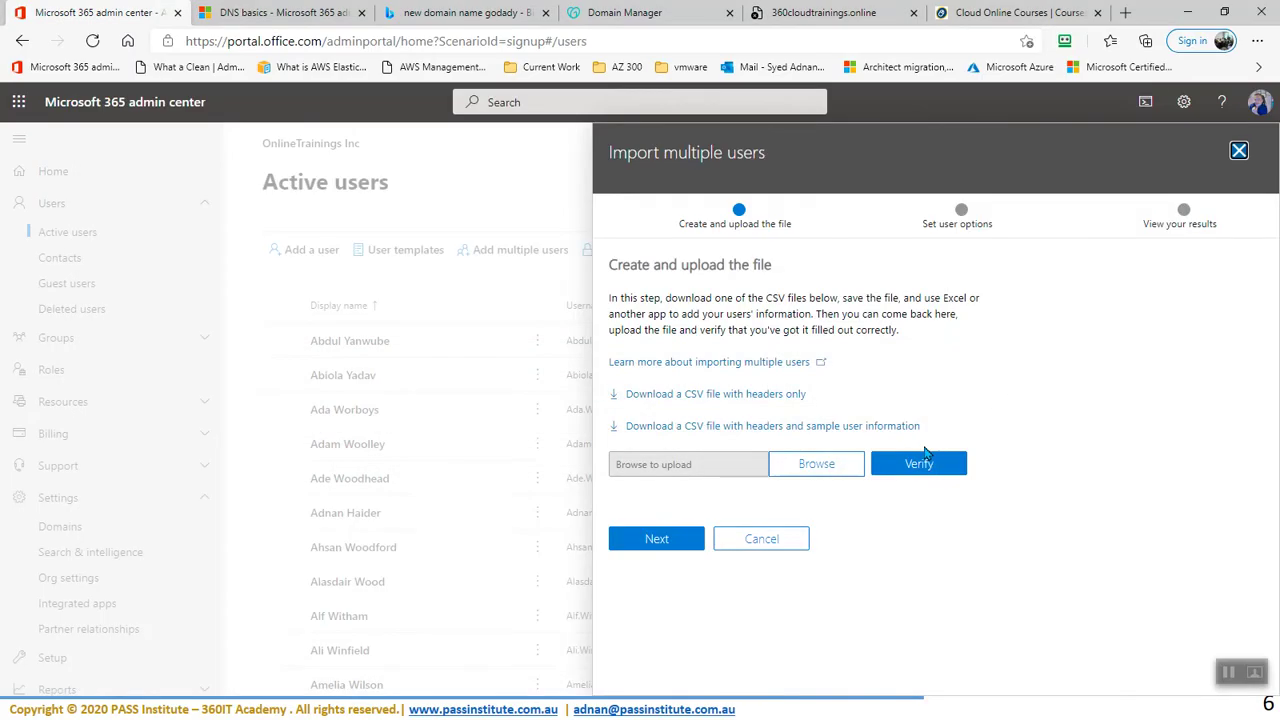
pyautogui.click(814, 470)
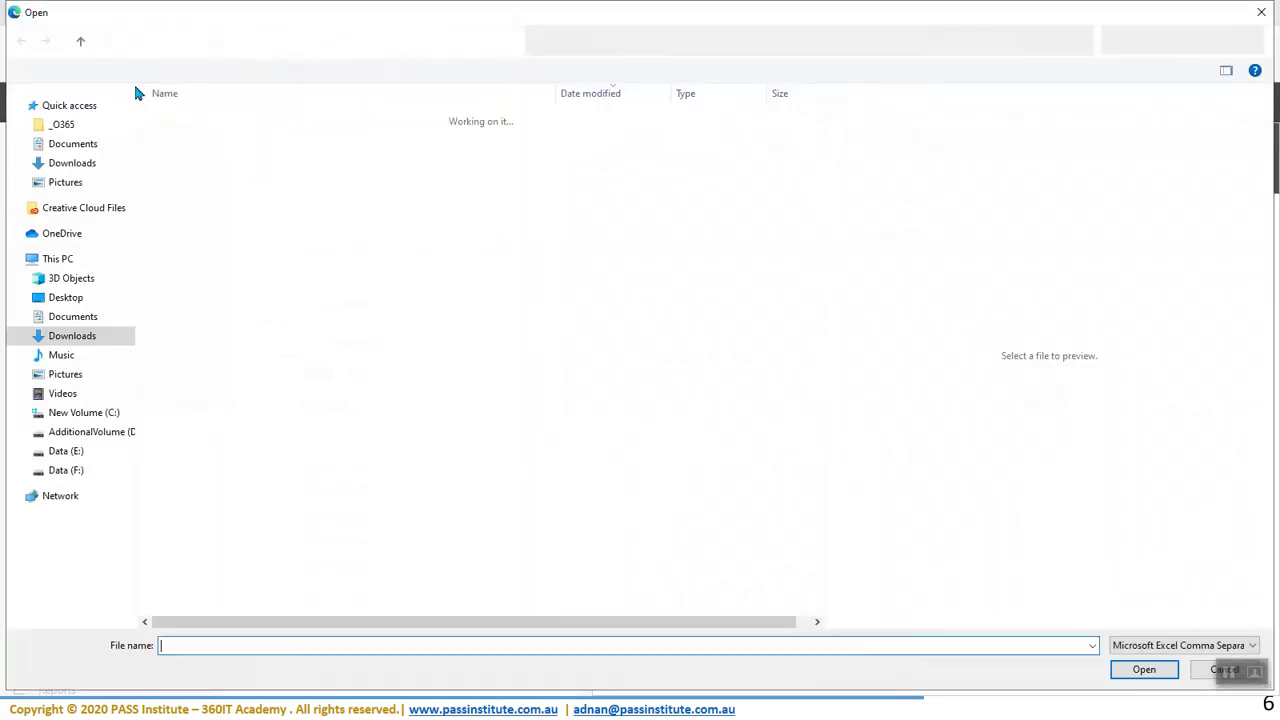
pyautogui.click(205, 140)
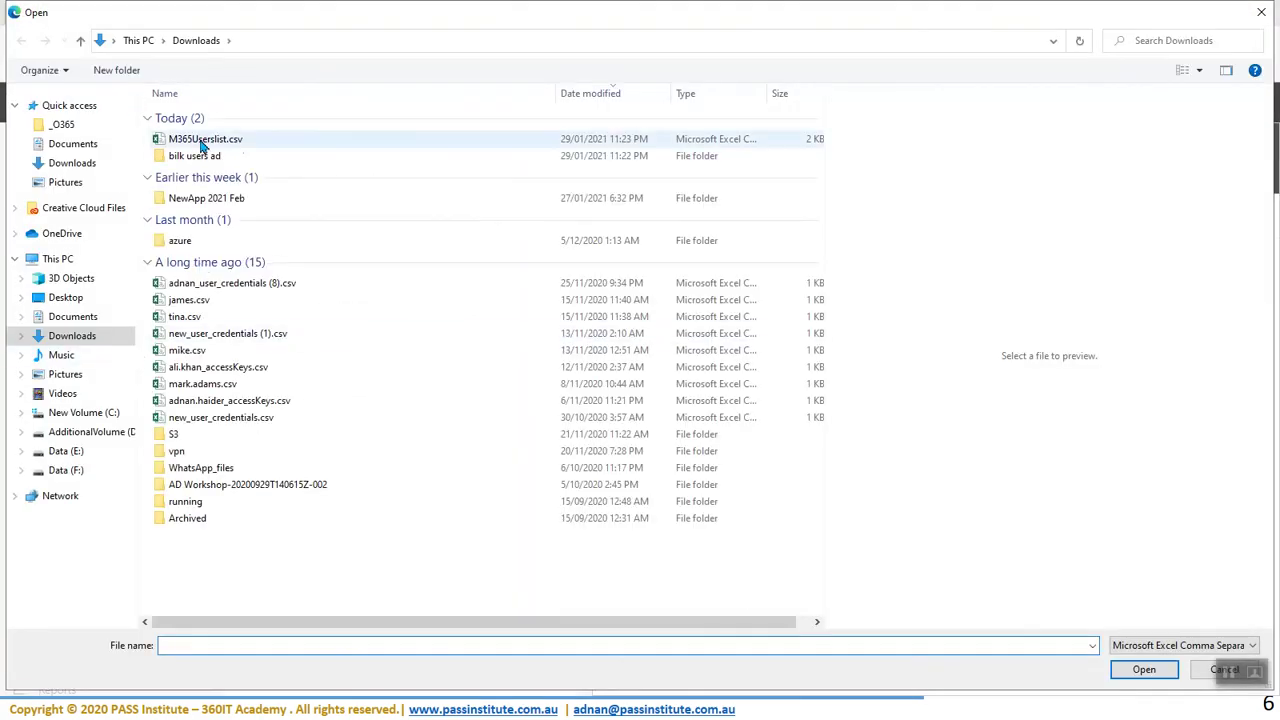
pyautogui.click(1142, 670)
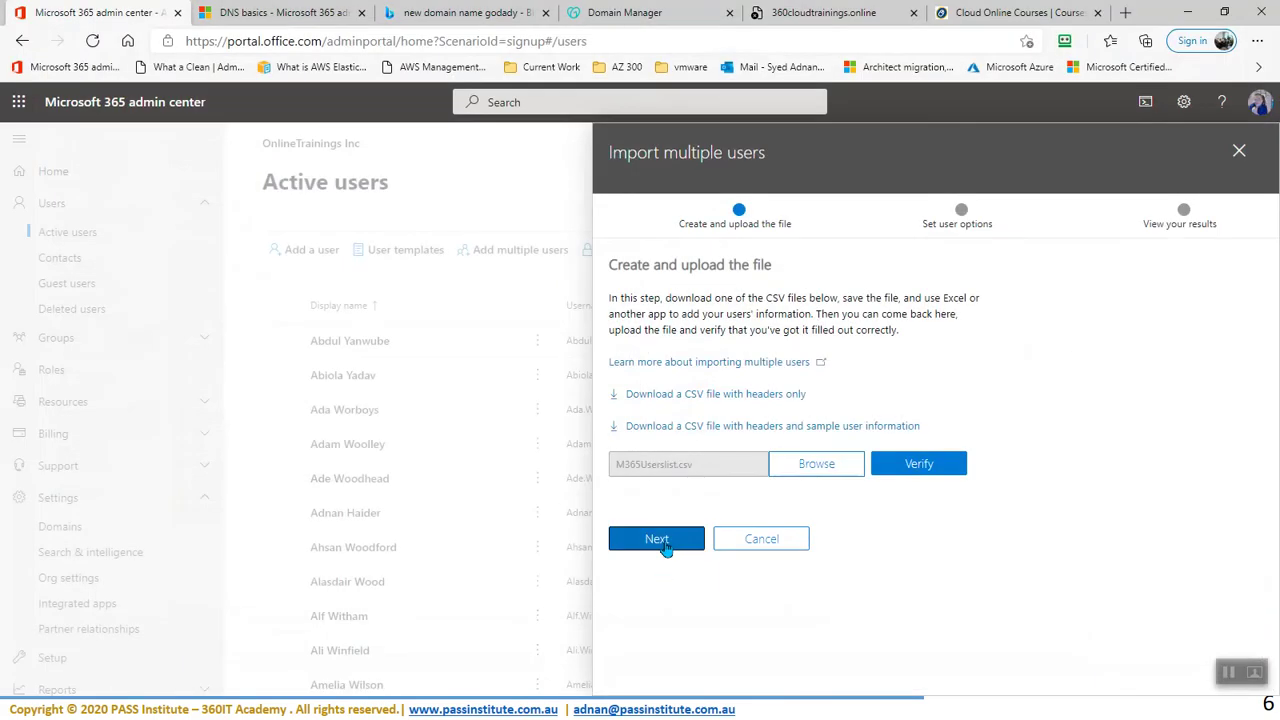
pyautogui.click(667, 545)
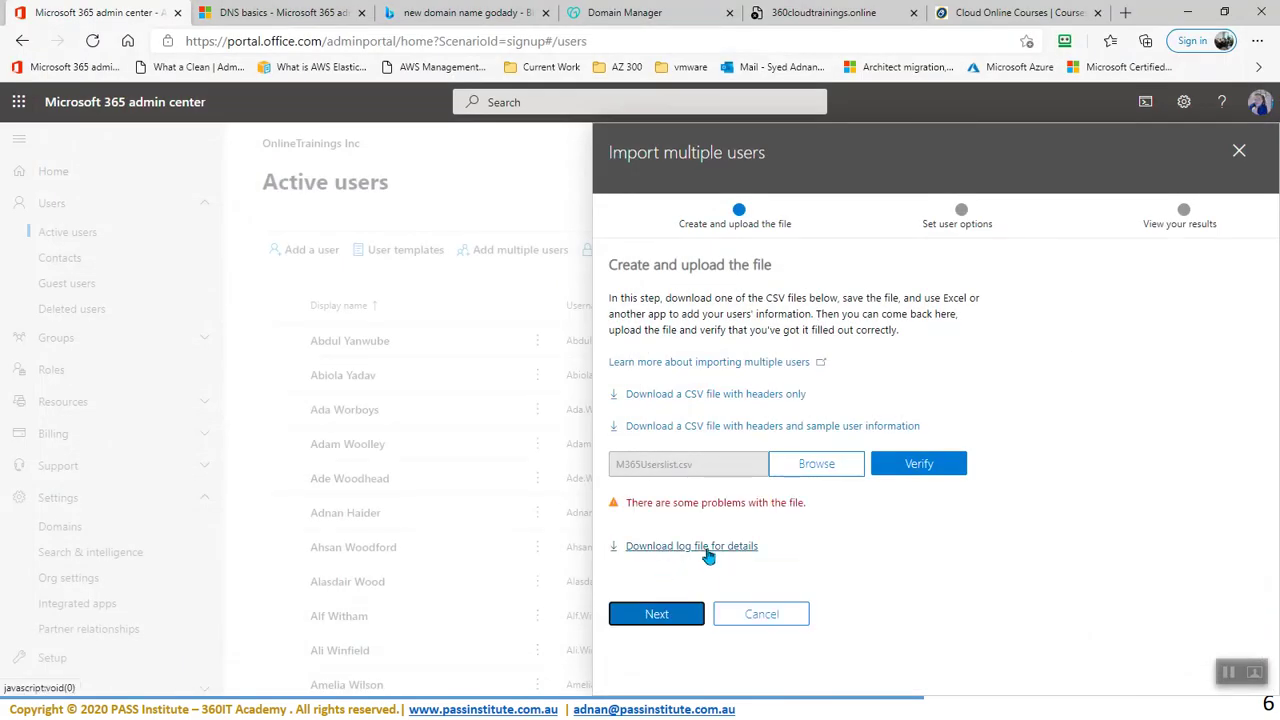
pyautogui.click(709, 548)
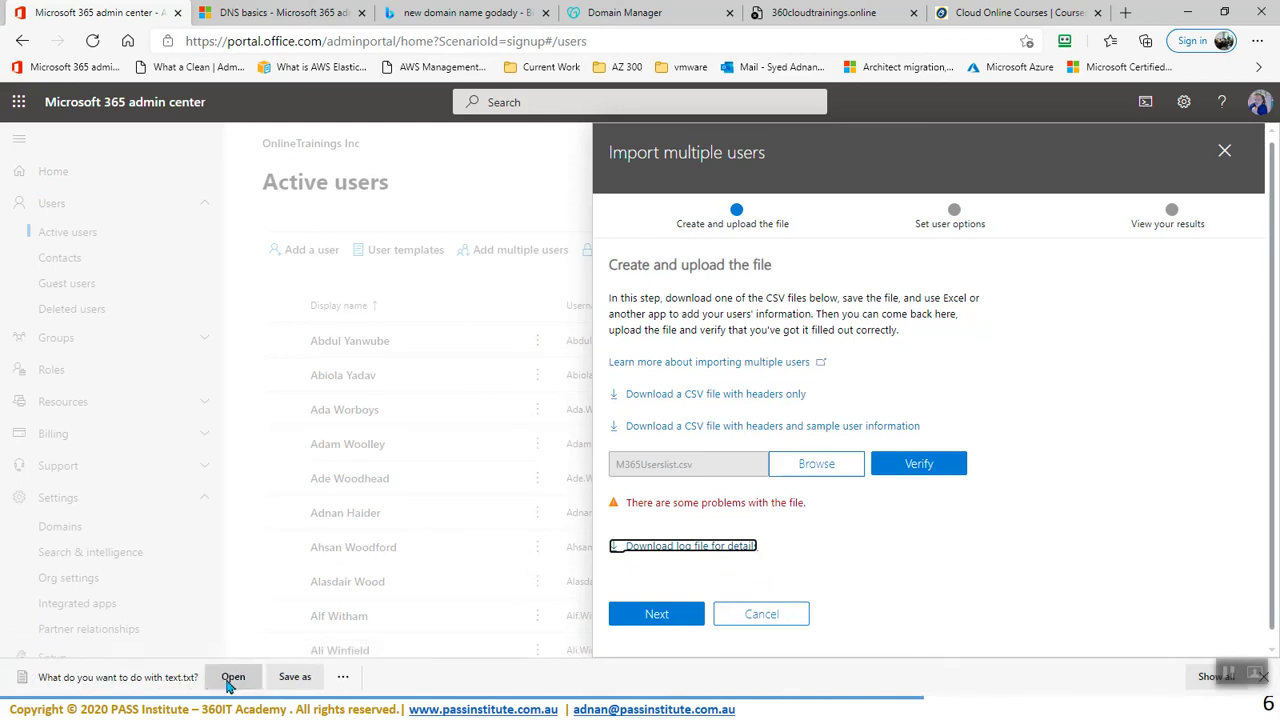
pyautogui.click(233, 677)
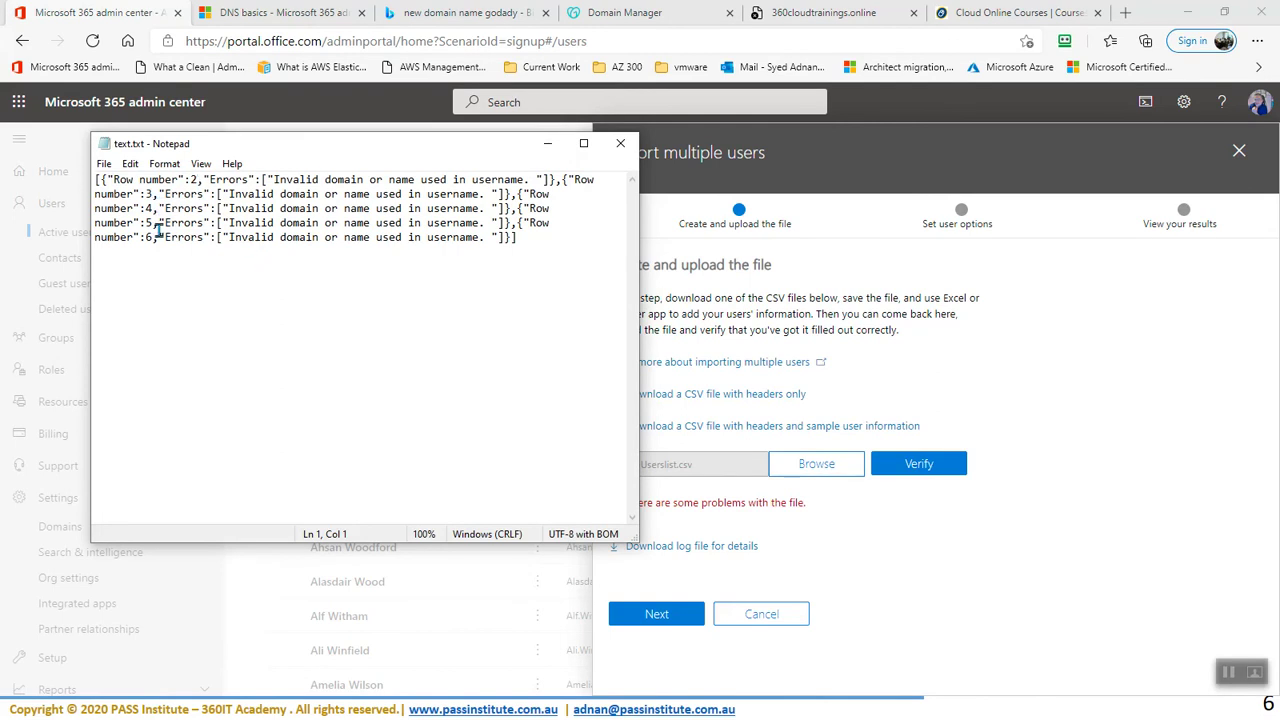
# - Maximize Notepad to read the invalid-domain errors for rows 2–6, then close it
pyautogui.click(583, 143)
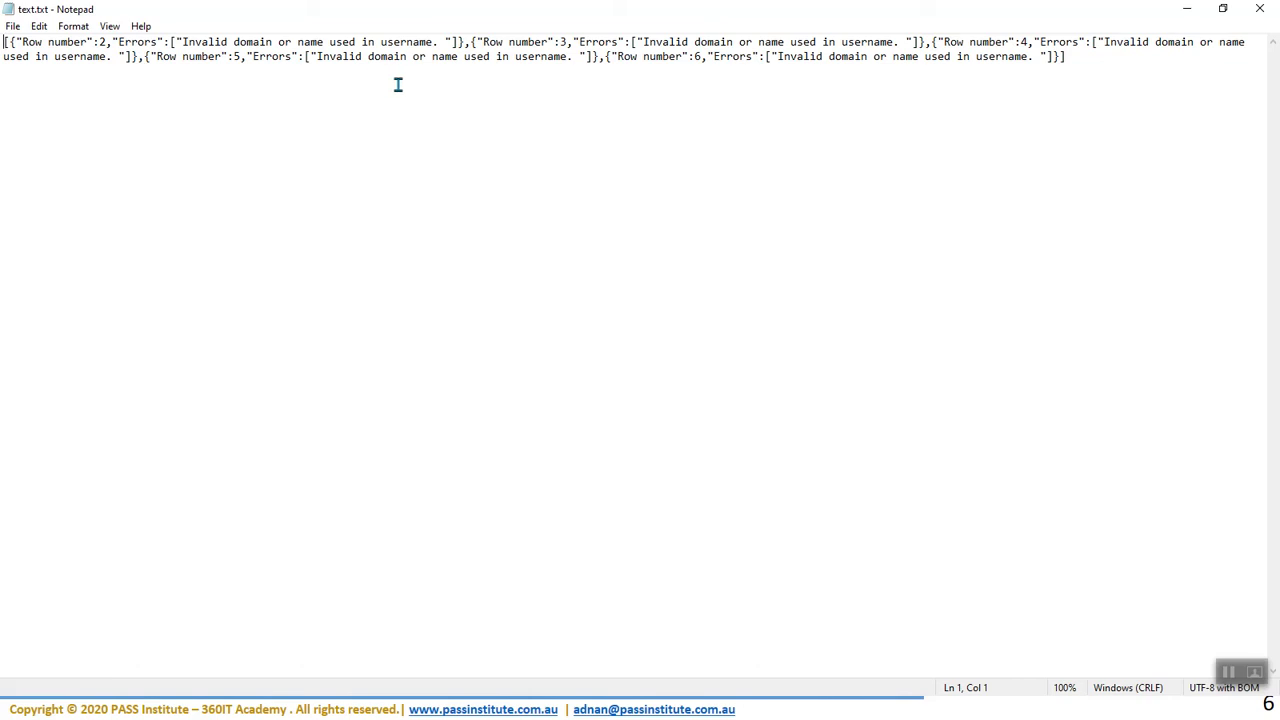
pyautogui.click(1260, 9)
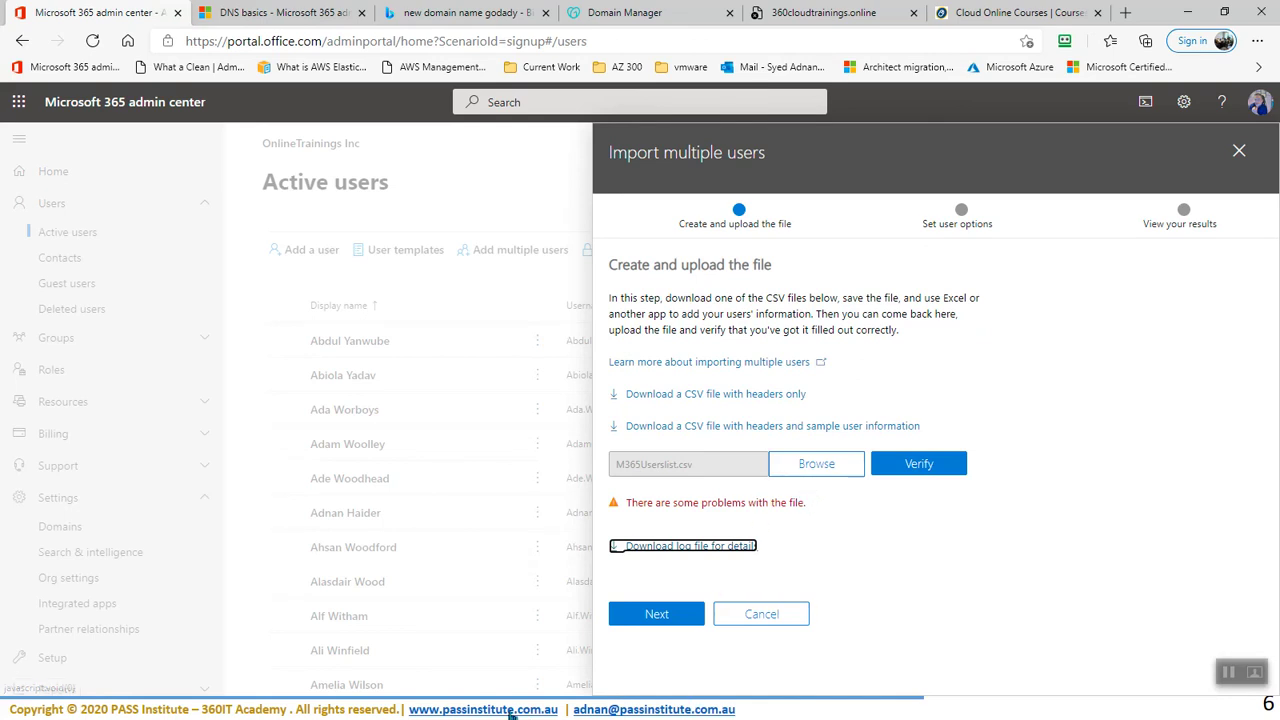
# - Close the import panel and search the active users for 'ch'
pyautogui.click(768, 620)
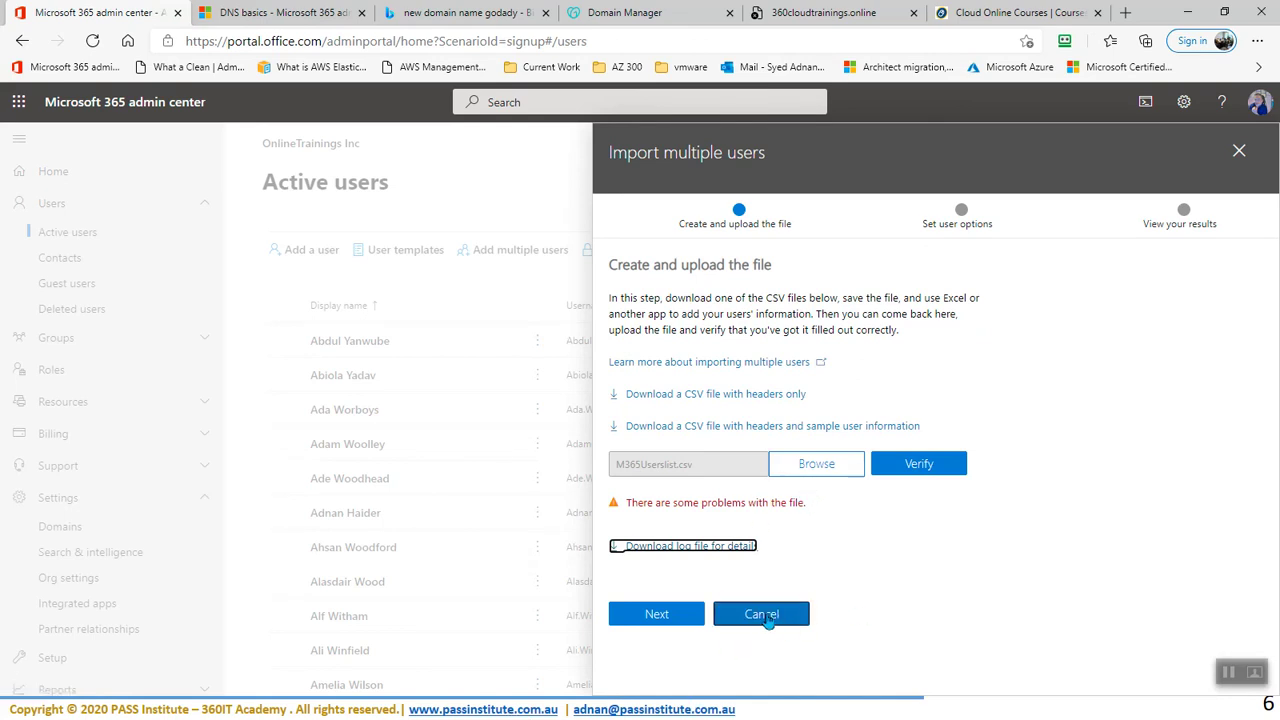
pyautogui.click(768, 620)
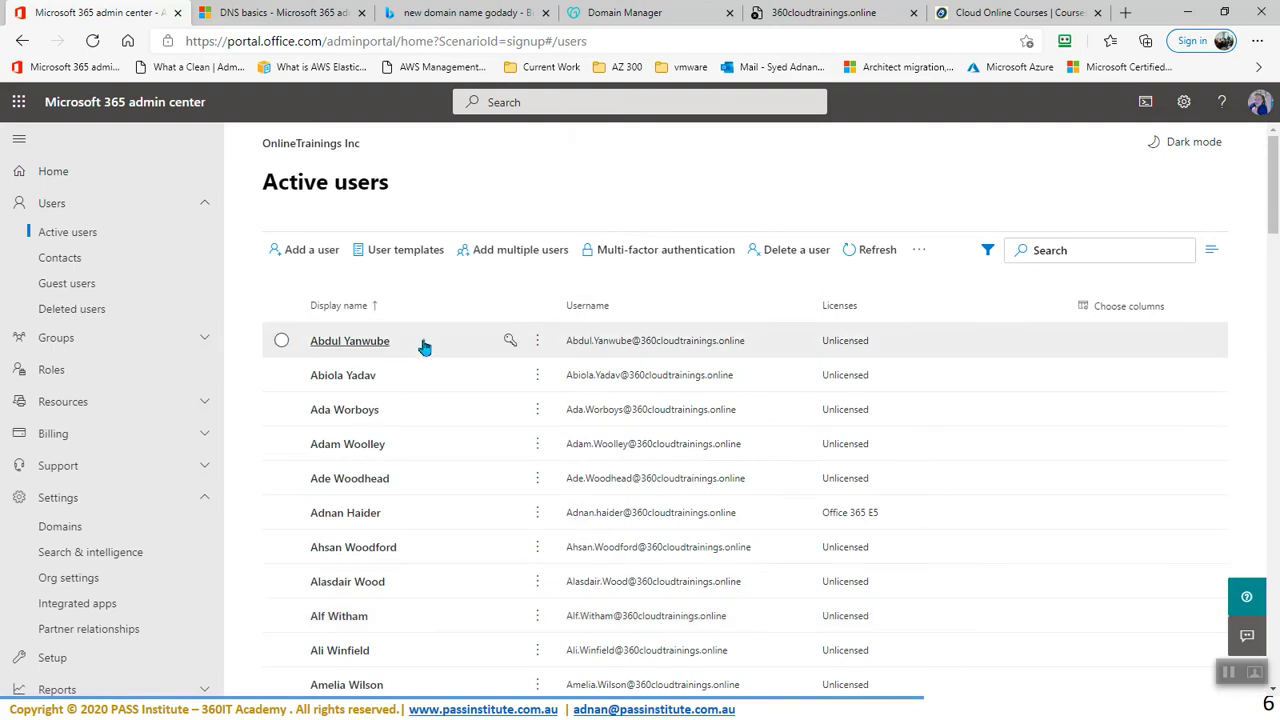
pyautogui.click(1062, 250)
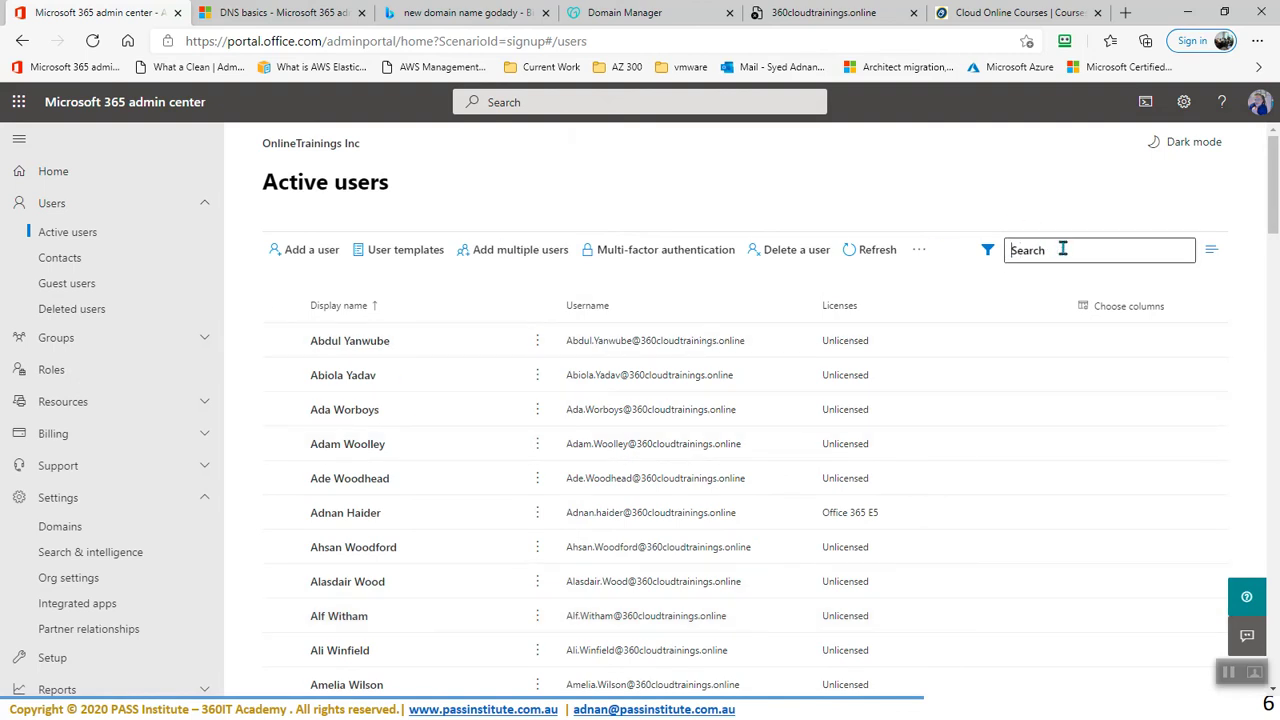
pyautogui.write('chris')
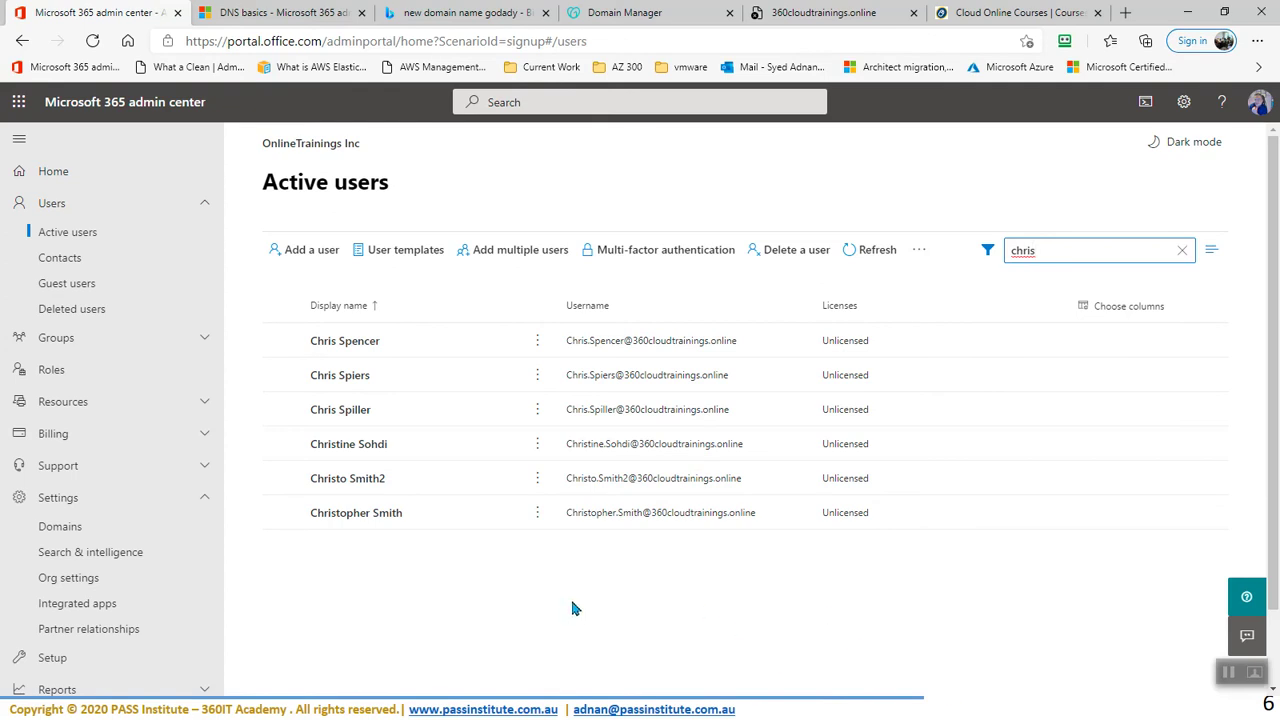
# - Start Add multiple users, open the CSV file picker, and switch to the Excel user list
pyautogui.click(517, 257)
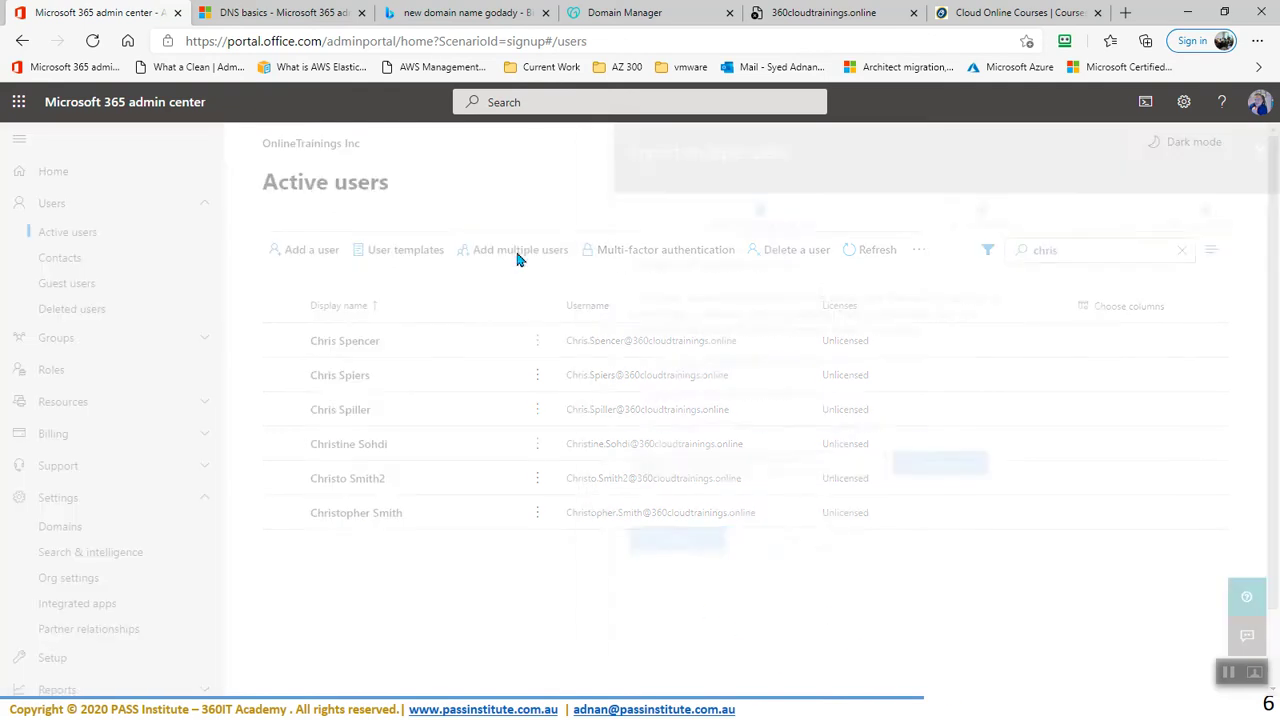
pyautogui.click(797, 480)
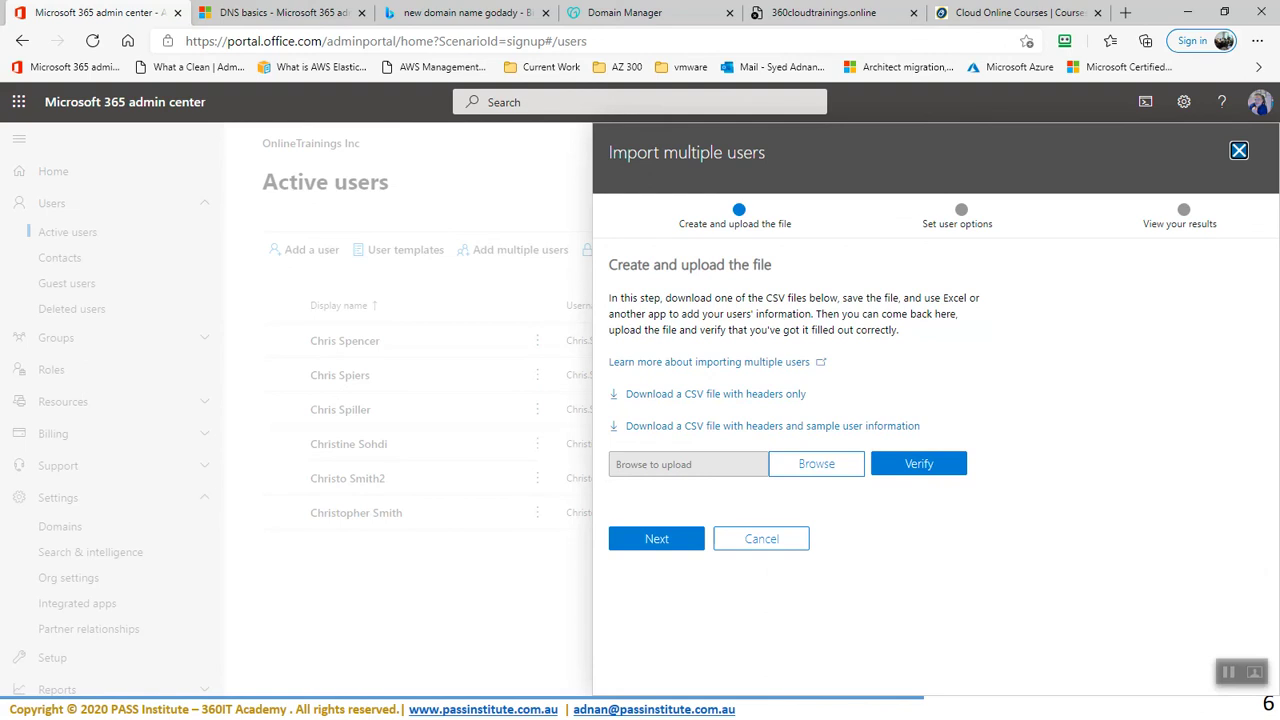
pyautogui.press('super')
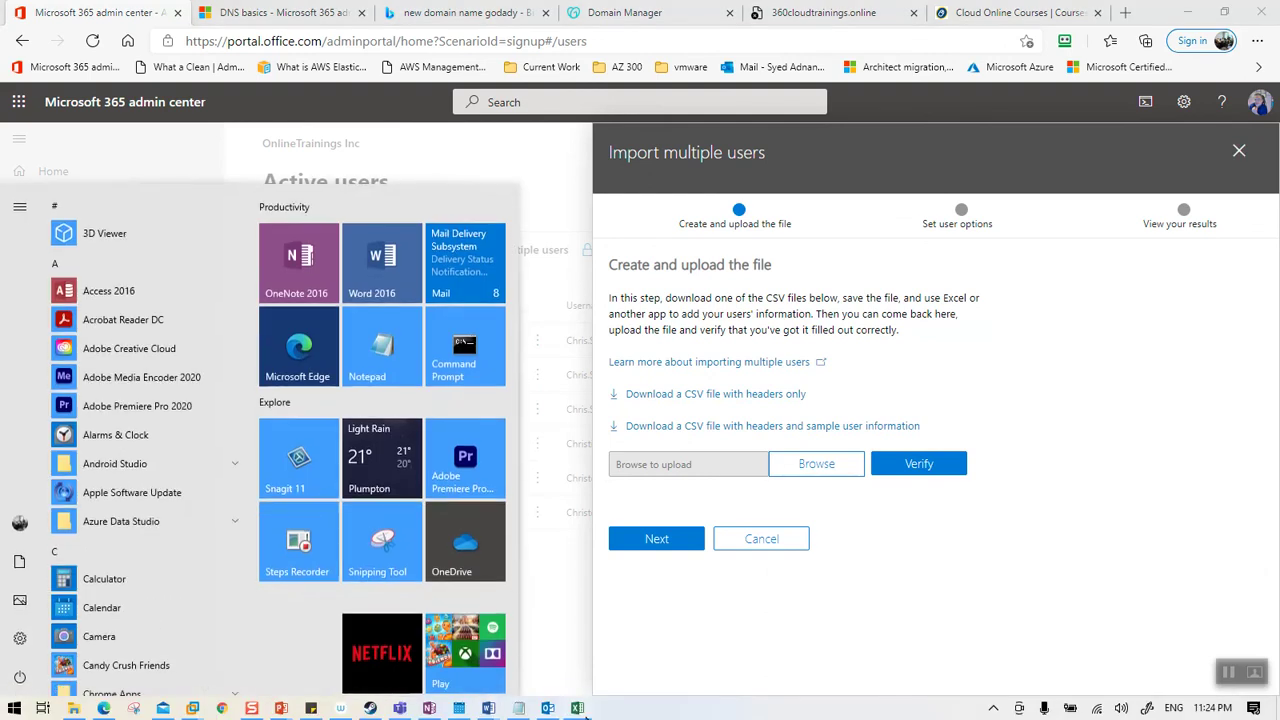
pyautogui.click(574, 706)
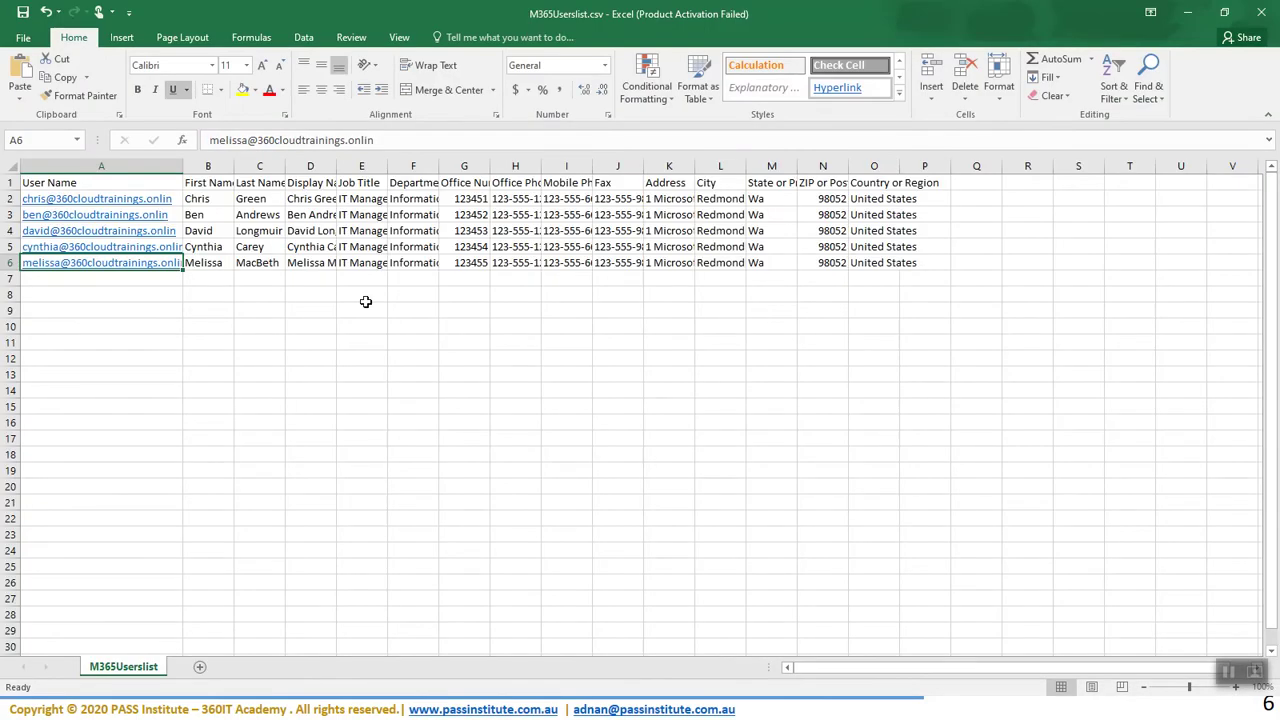
# - Autofit column D and append 365 to the user names in A2 and A3
pyautogui.click(226, 199)
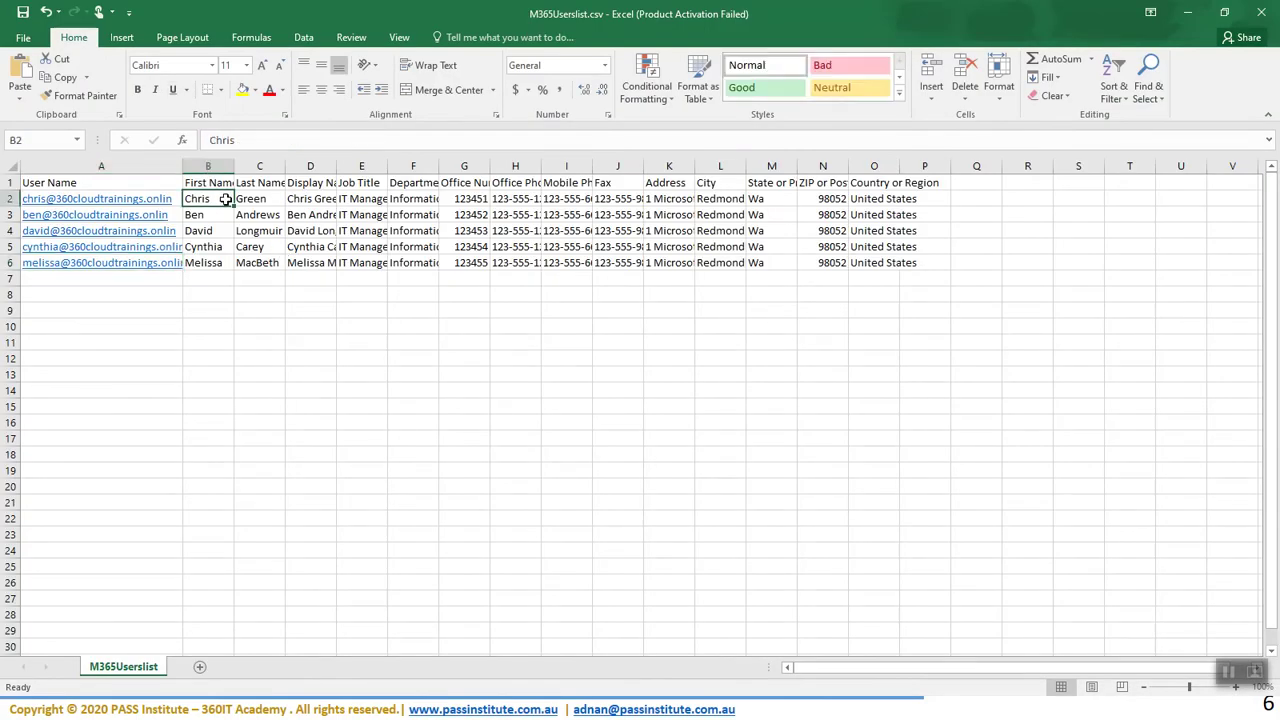
pyautogui.doubleClick(336, 166)
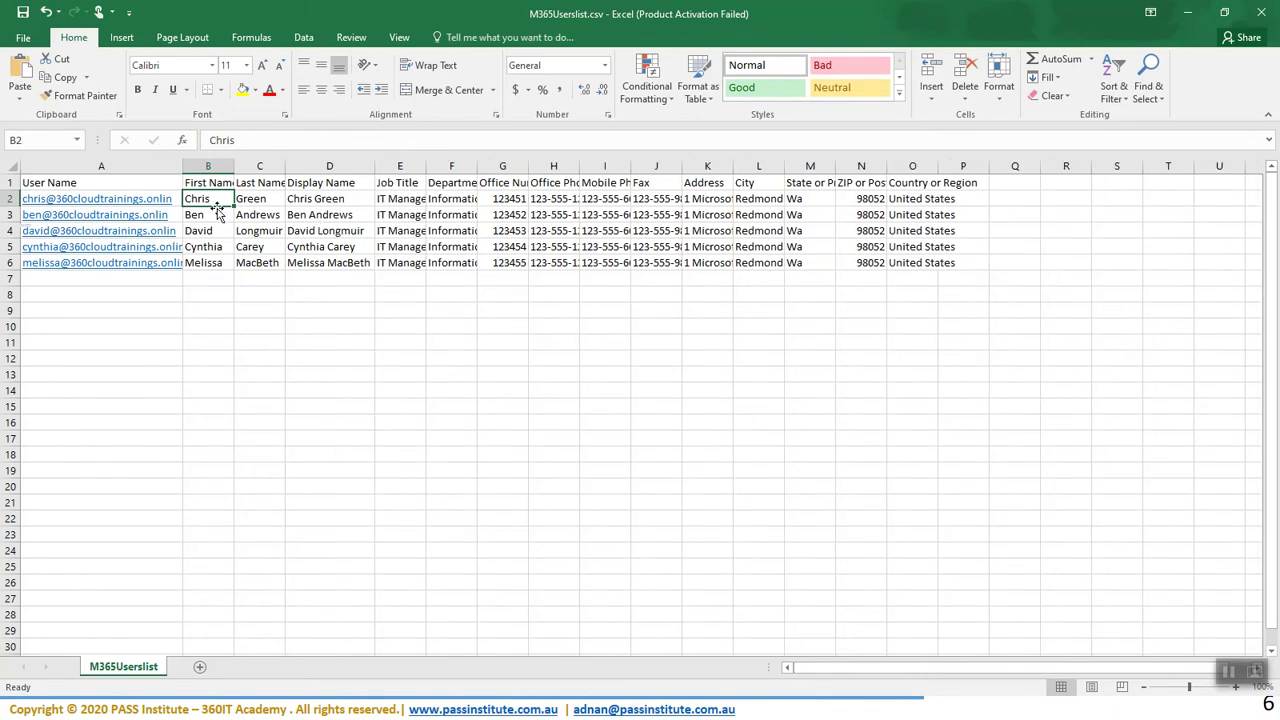
pyautogui.press('Left')
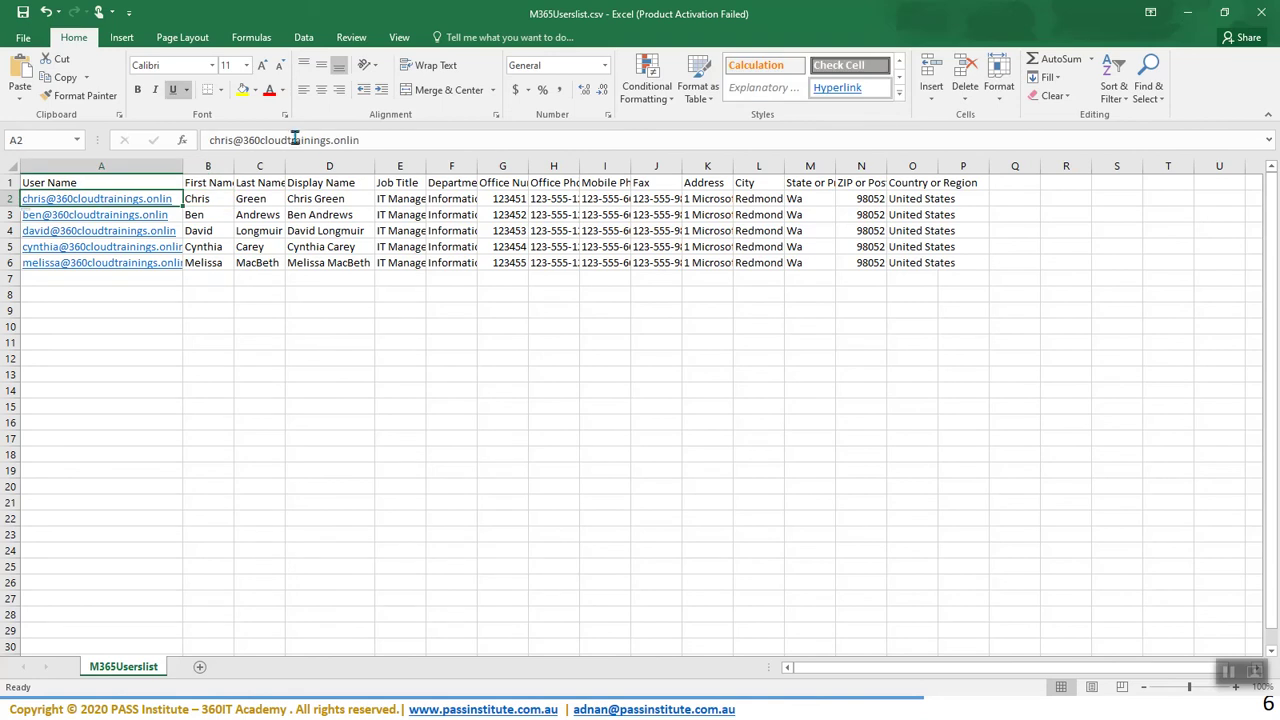
pyautogui.click(234, 141)
pyautogui.write('365')
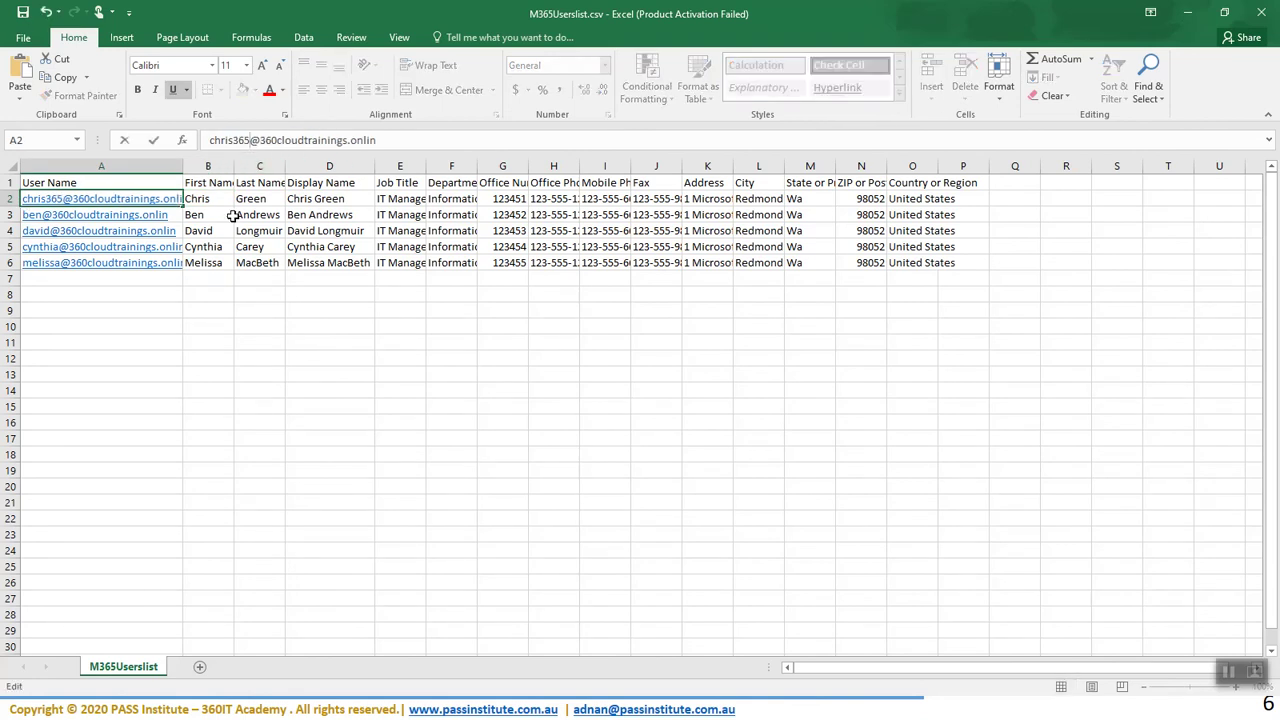
pyautogui.click(209, 220)
pyautogui.press('Left')
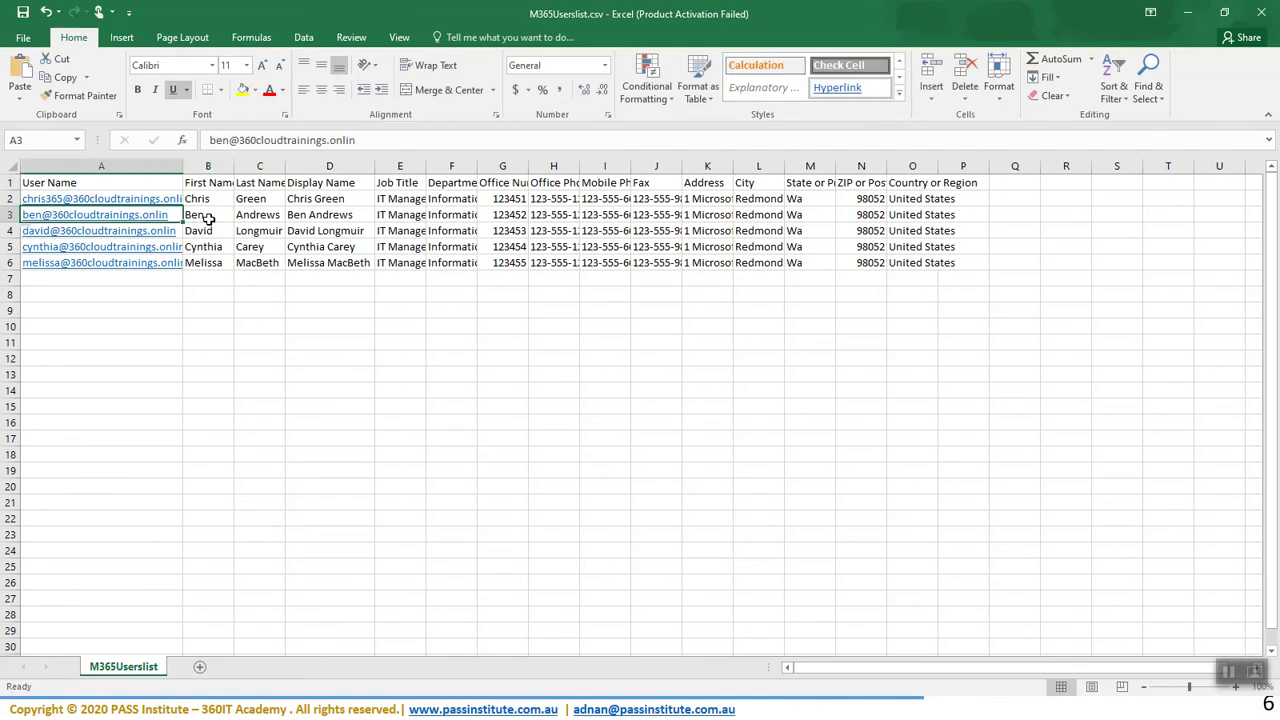
pyautogui.click(231, 141)
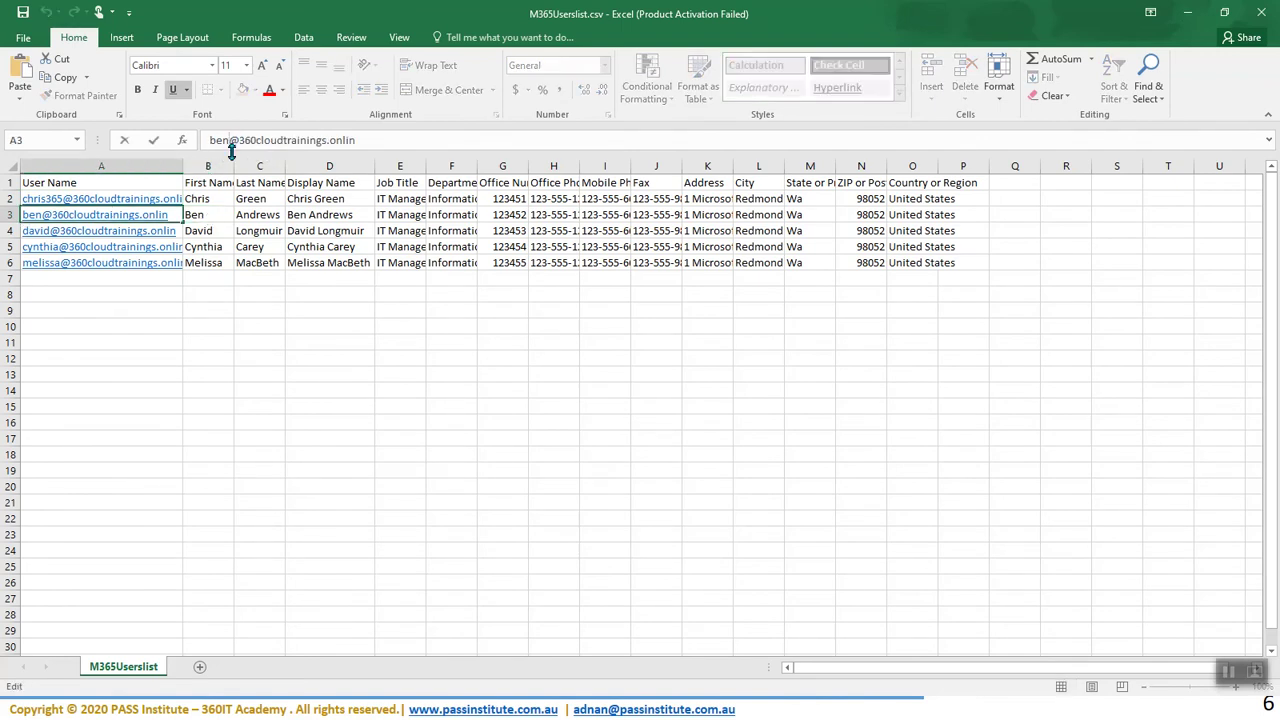
pyautogui.write('365')
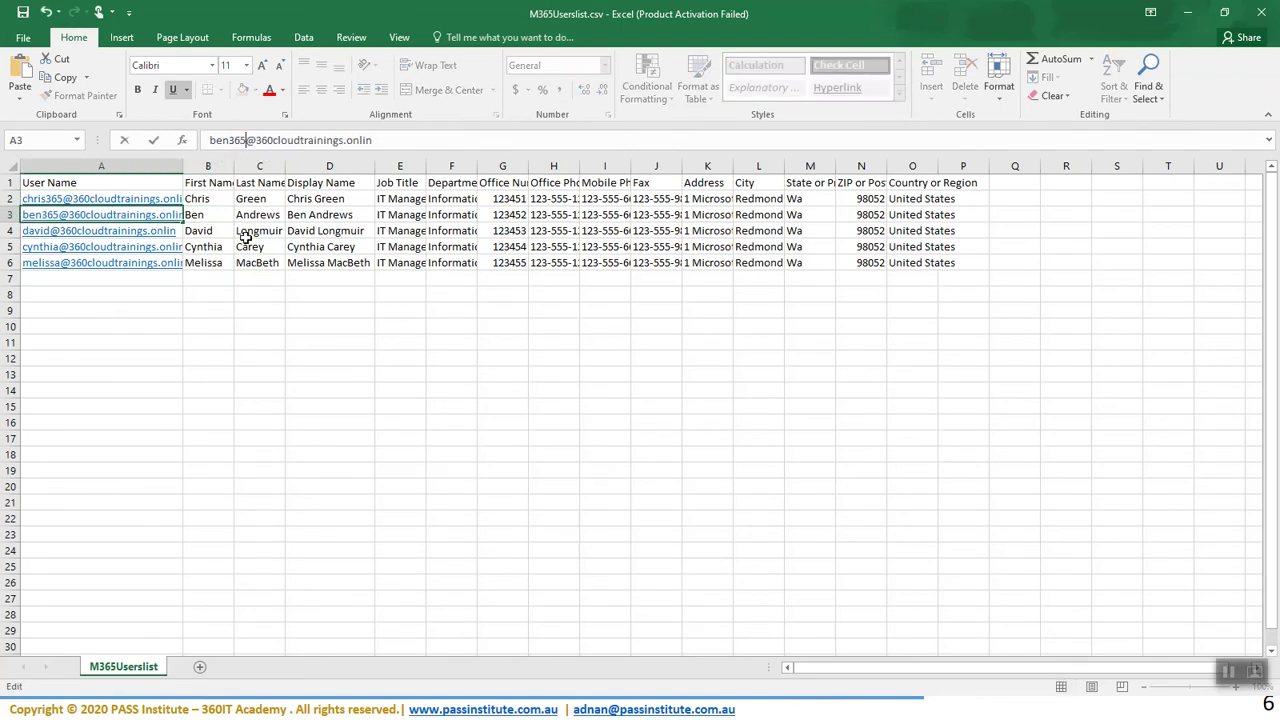
pyautogui.click(210, 232)
# - Append 365 to the user names in A4, A5 and A6
pyautogui.press('Left')
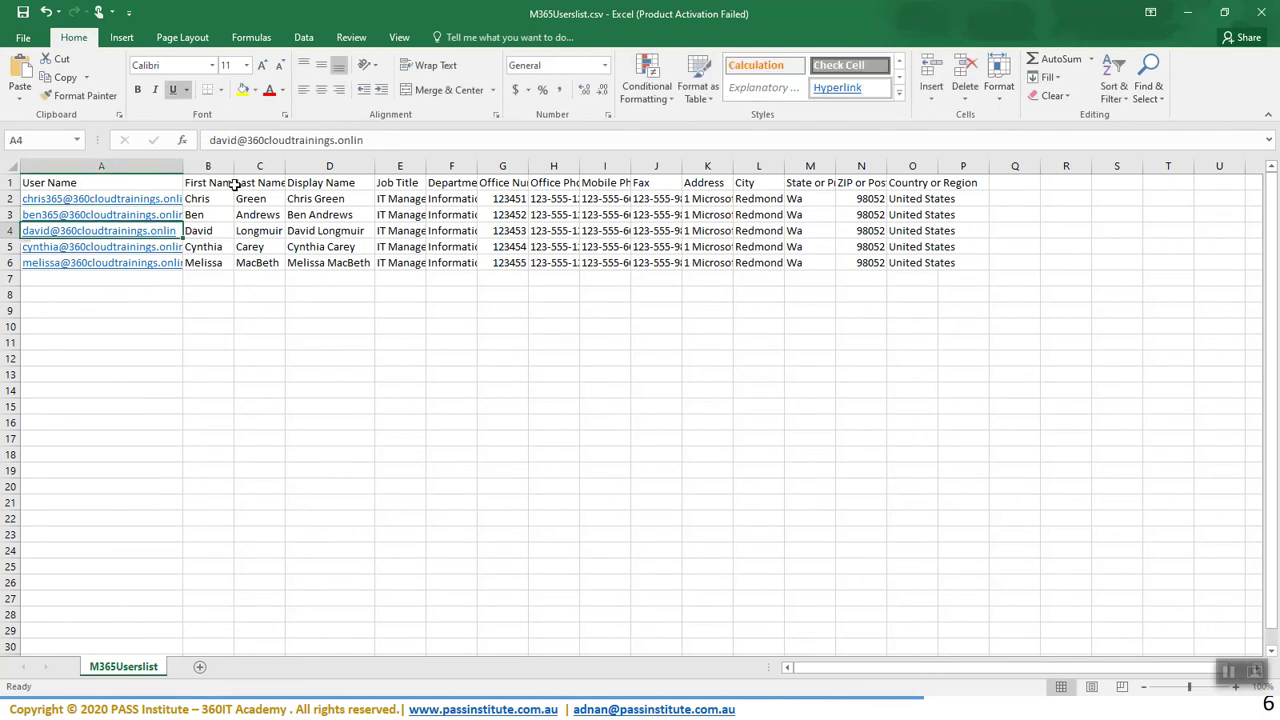
pyautogui.click(241, 140)
pyautogui.write('365')
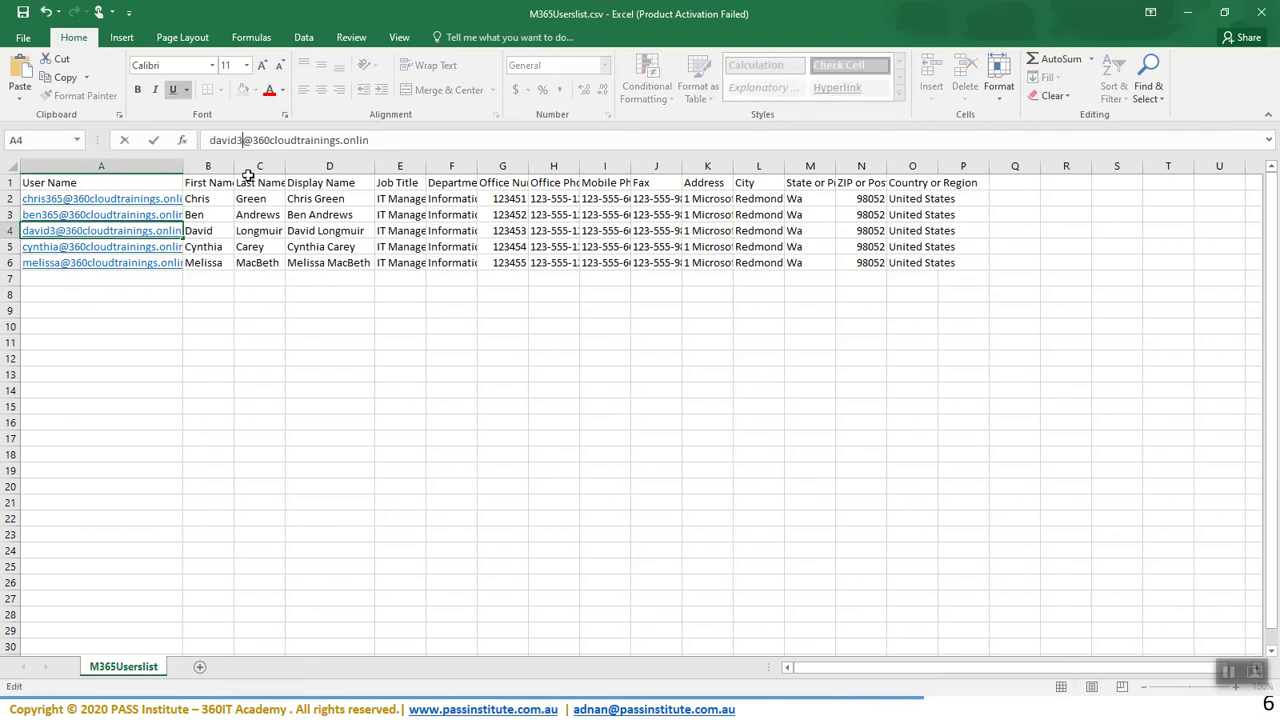
pyautogui.press('Return')
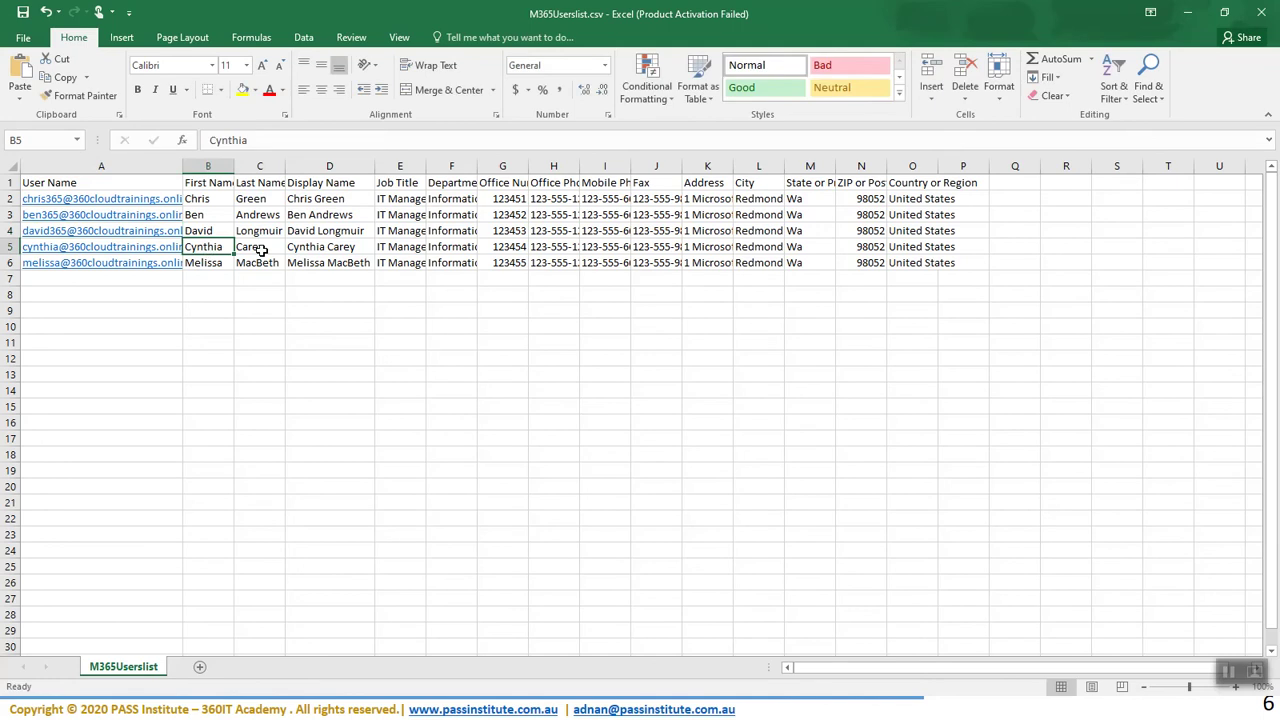
pyautogui.click(248, 140)
pyautogui.write('365')
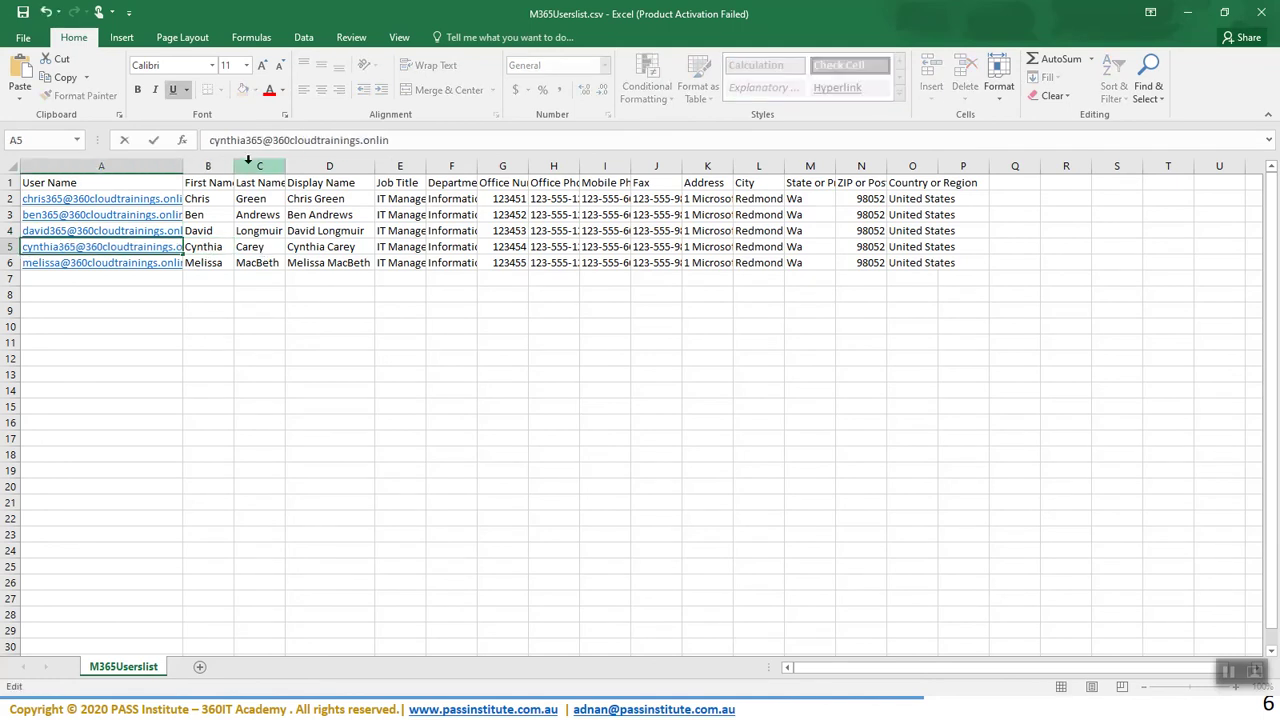
pyautogui.click(222, 263)
pyautogui.press('Left')
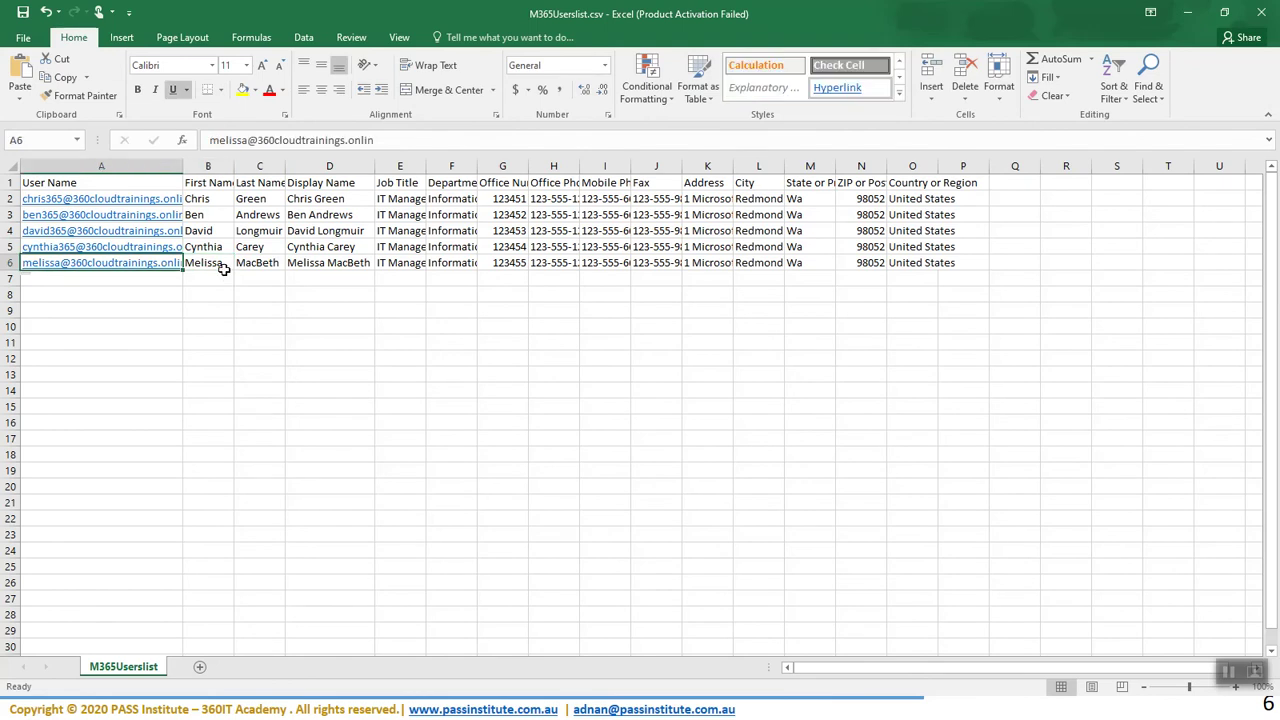
pyautogui.click(245, 141)
pyautogui.write('365')
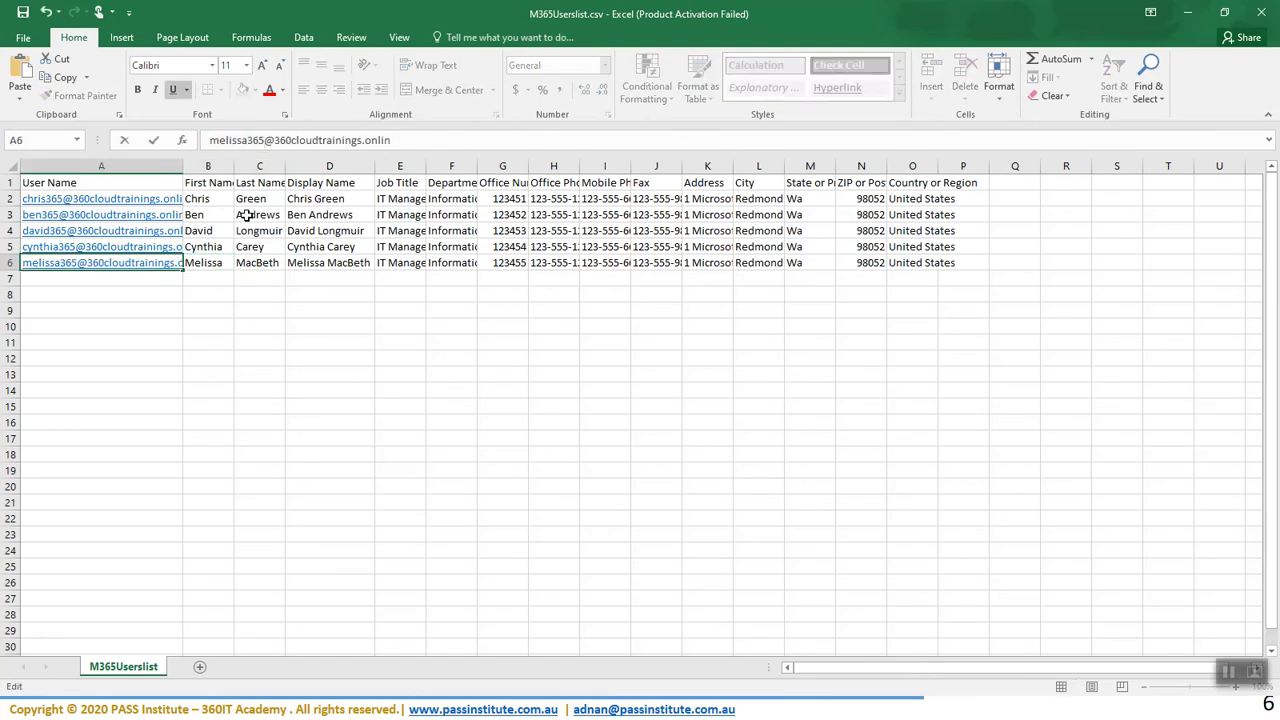
# - Append 365 to the first names in B2 through B6, e.g. Chris365
pyautogui.click(210, 198)
pyautogui.click(261, 141)
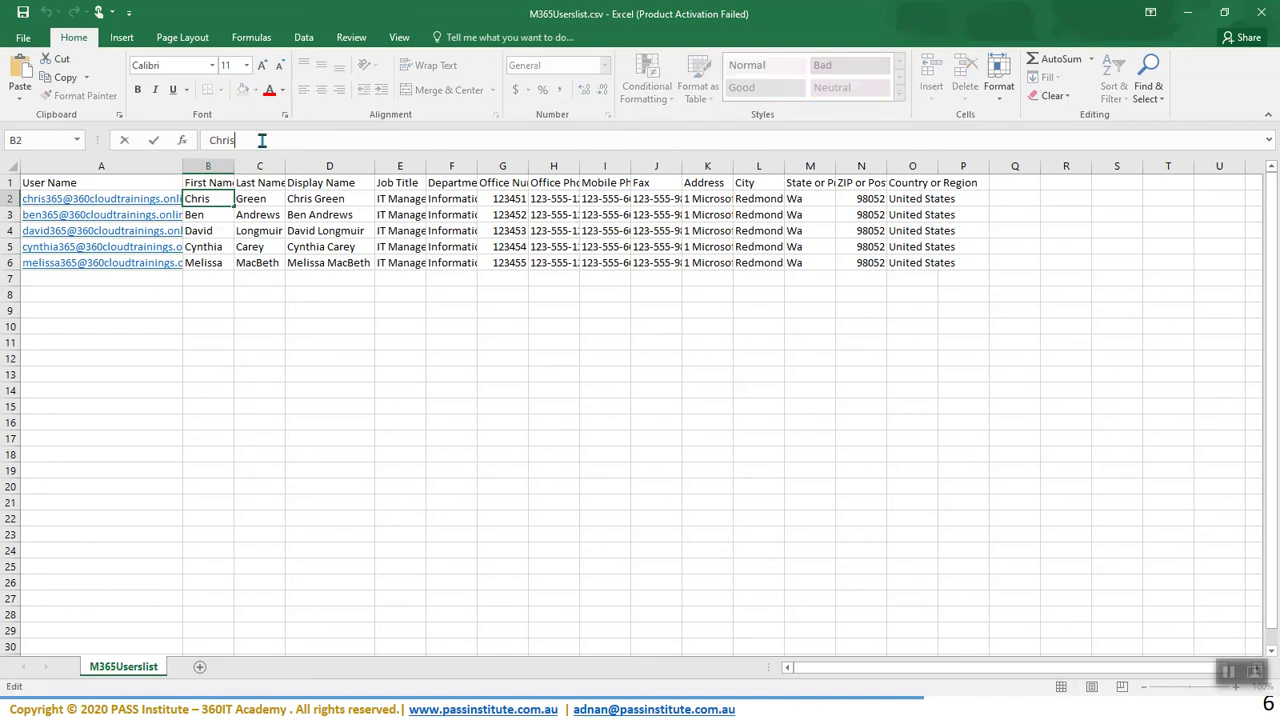
pyautogui.write('365')
pyautogui.click(210, 215)
pyautogui.click(248, 141)
pyautogui.write('36')
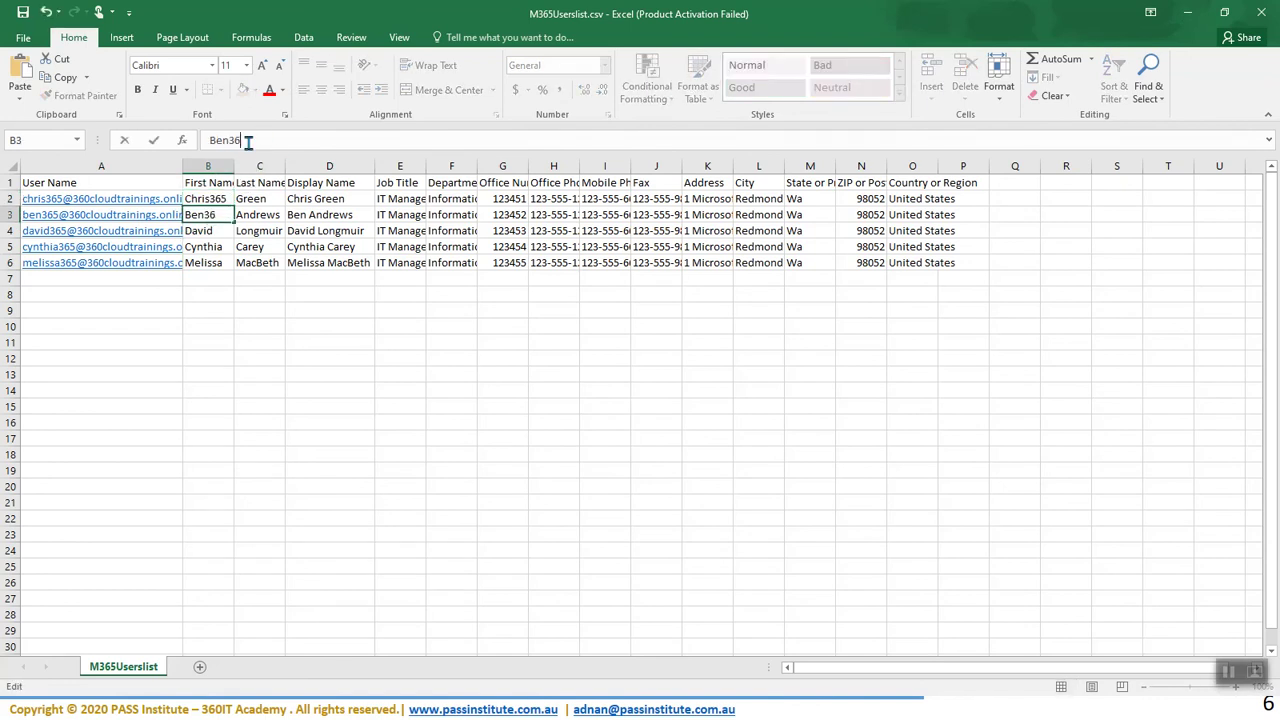
pyautogui.click(203, 230)
pyautogui.click(248, 141)
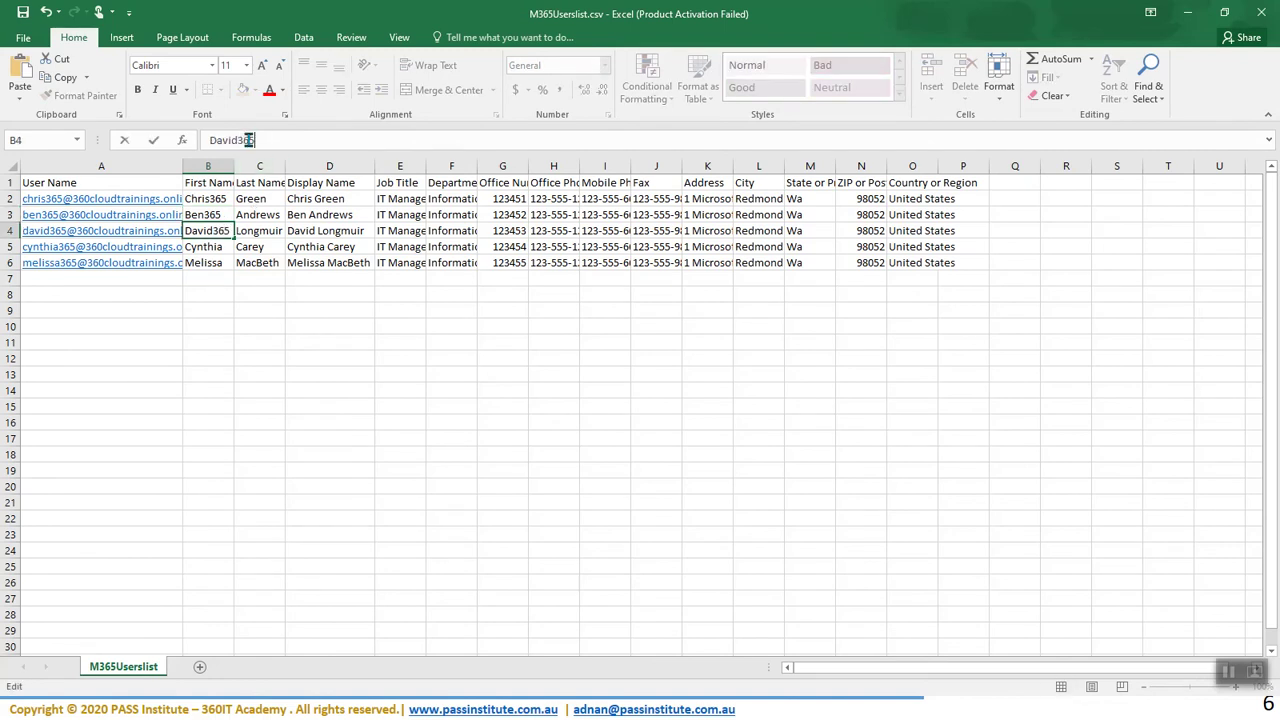
pyautogui.click(214, 245)
pyautogui.click(266, 146)
pyautogui.write('365')
pyautogui.click(203, 265)
pyautogui.click(277, 141)
pyautogui.write('365')
# - Save the list in CSV format and return to the admin center upload file picker
pyautogui.hotkey('ctrl', 's')
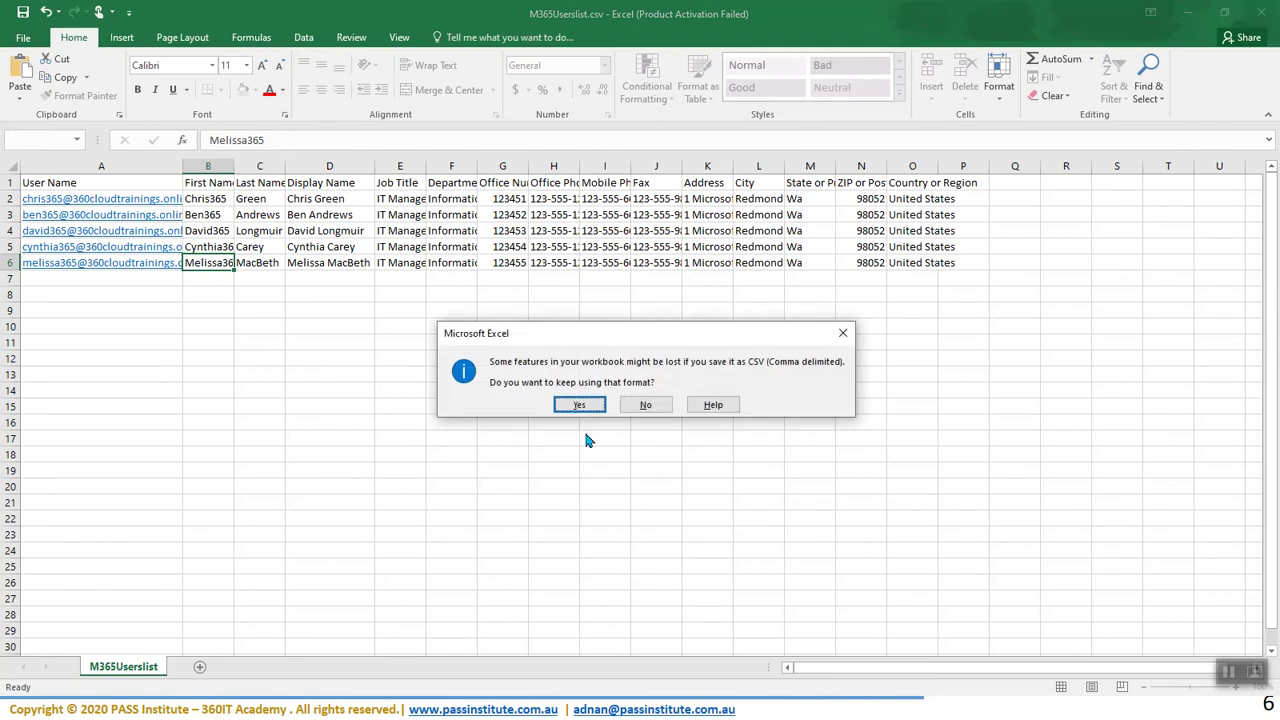
pyautogui.click(585, 406)
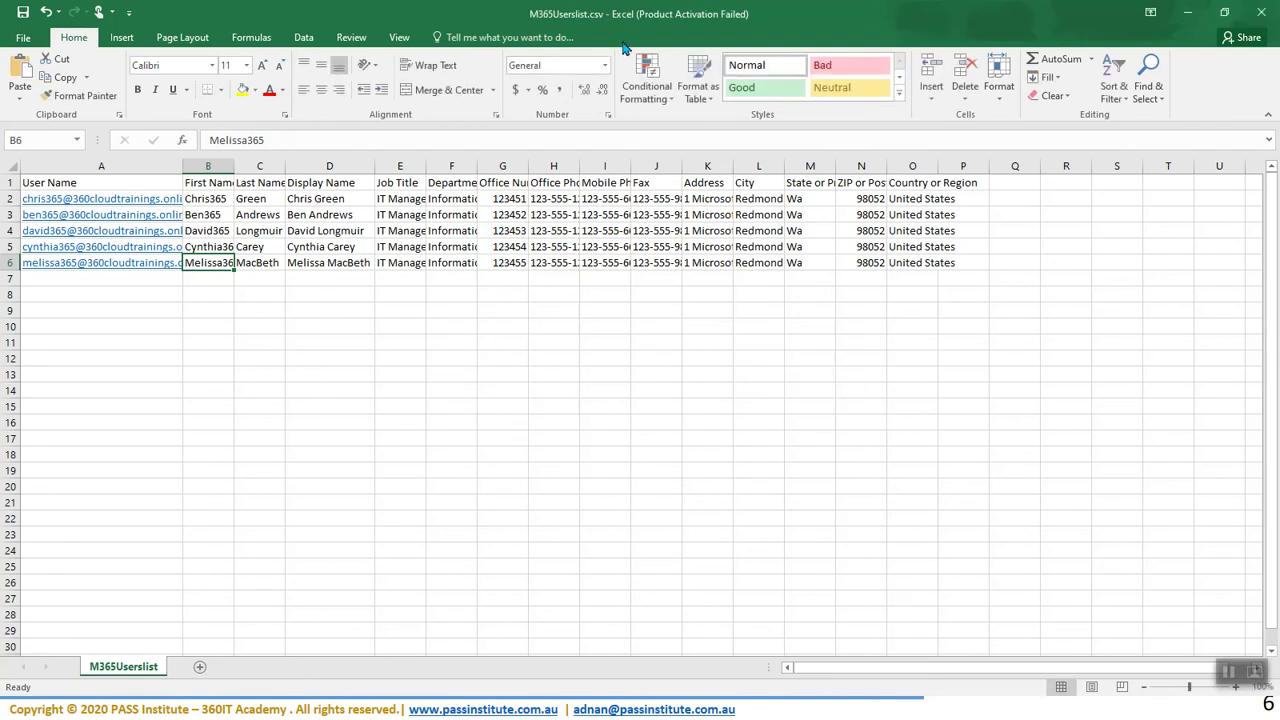
pyautogui.click(1187, 12)
pyautogui.click(829, 466)
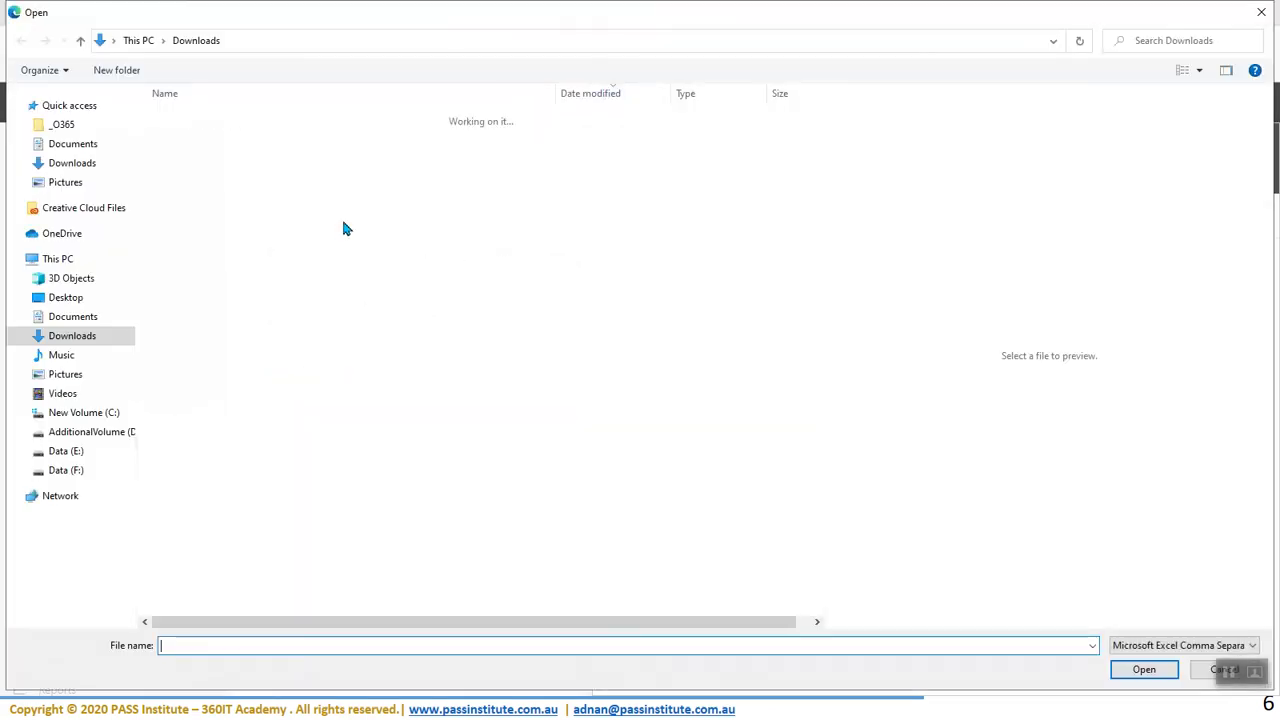
# - Upload M365Userslist.csv, open its error log showing invalid domains for rows 2–6, then close it
pyautogui.doubleClick(190, 141)
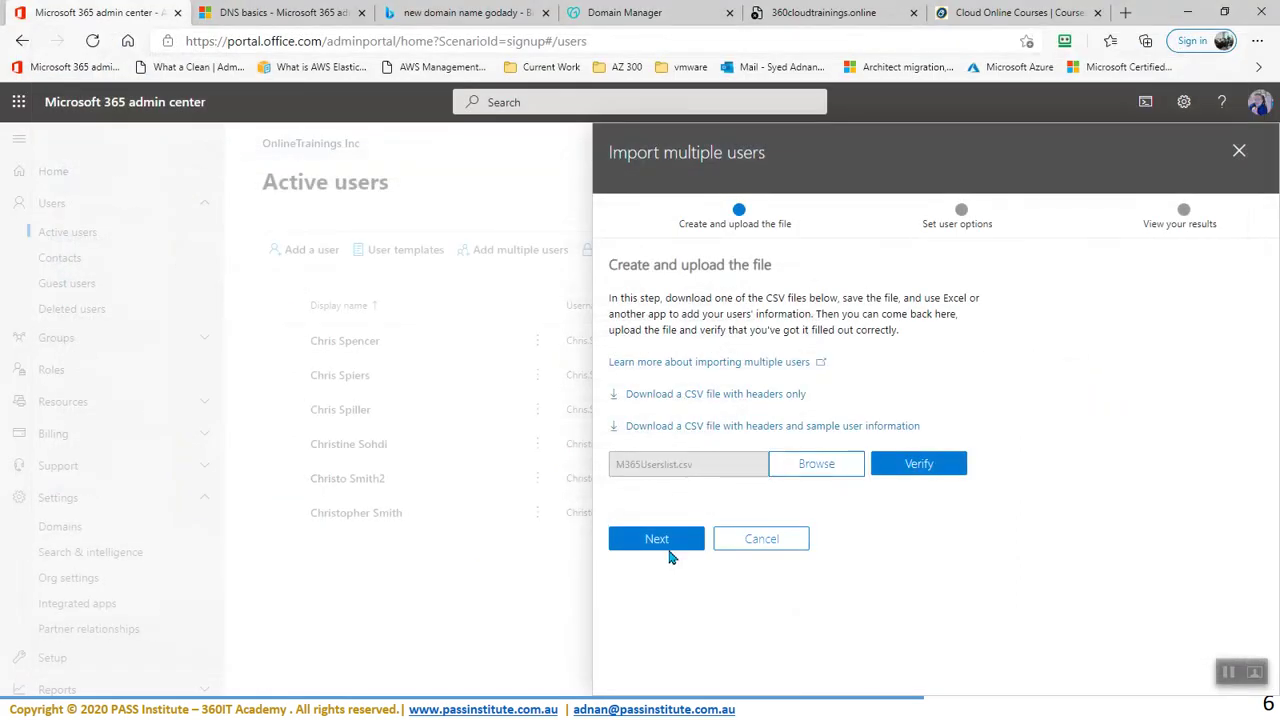
pyautogui.click(668, 545)
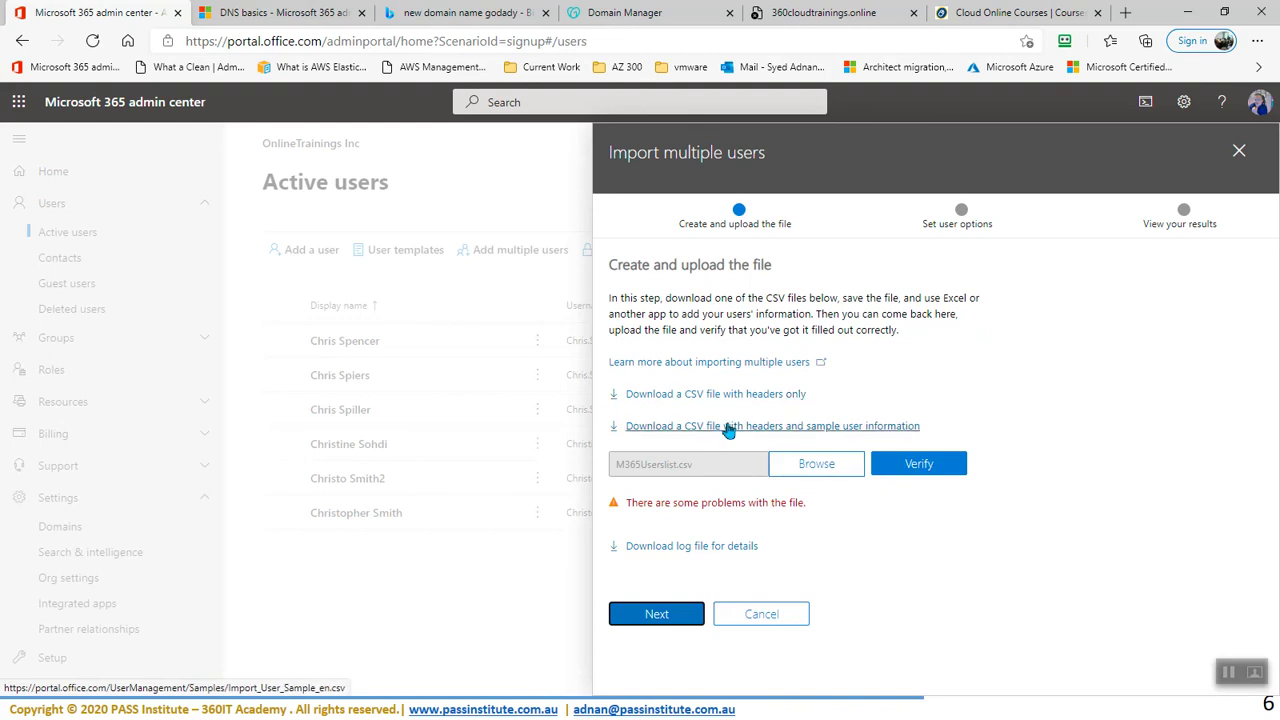
pyautogui.click(697, 548)
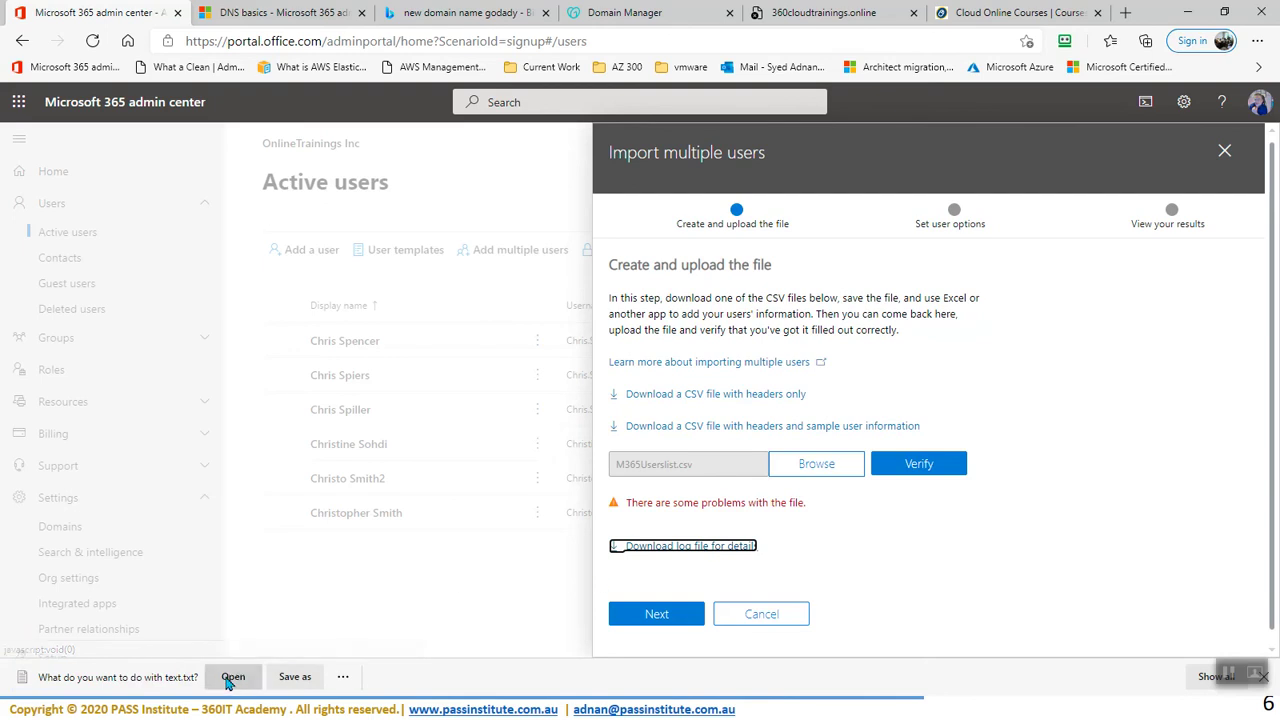
pyautogui.click(232, 677)
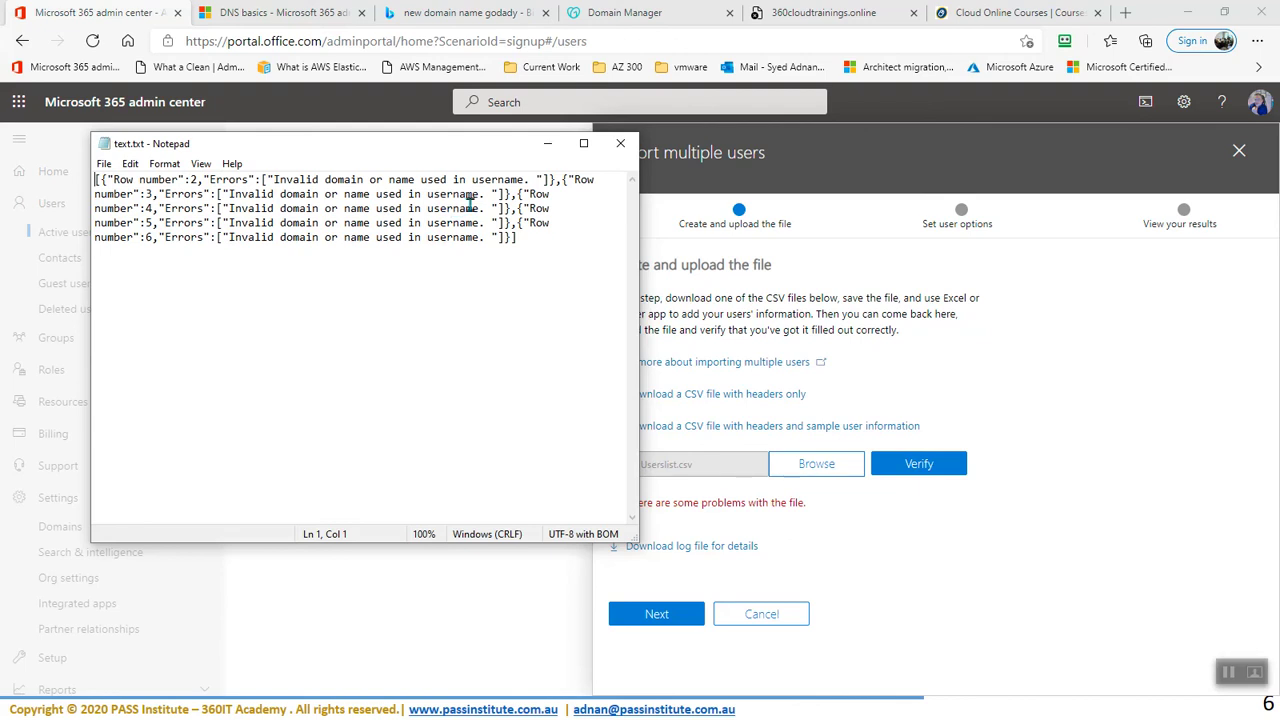
pyautogui.click(616, 143)
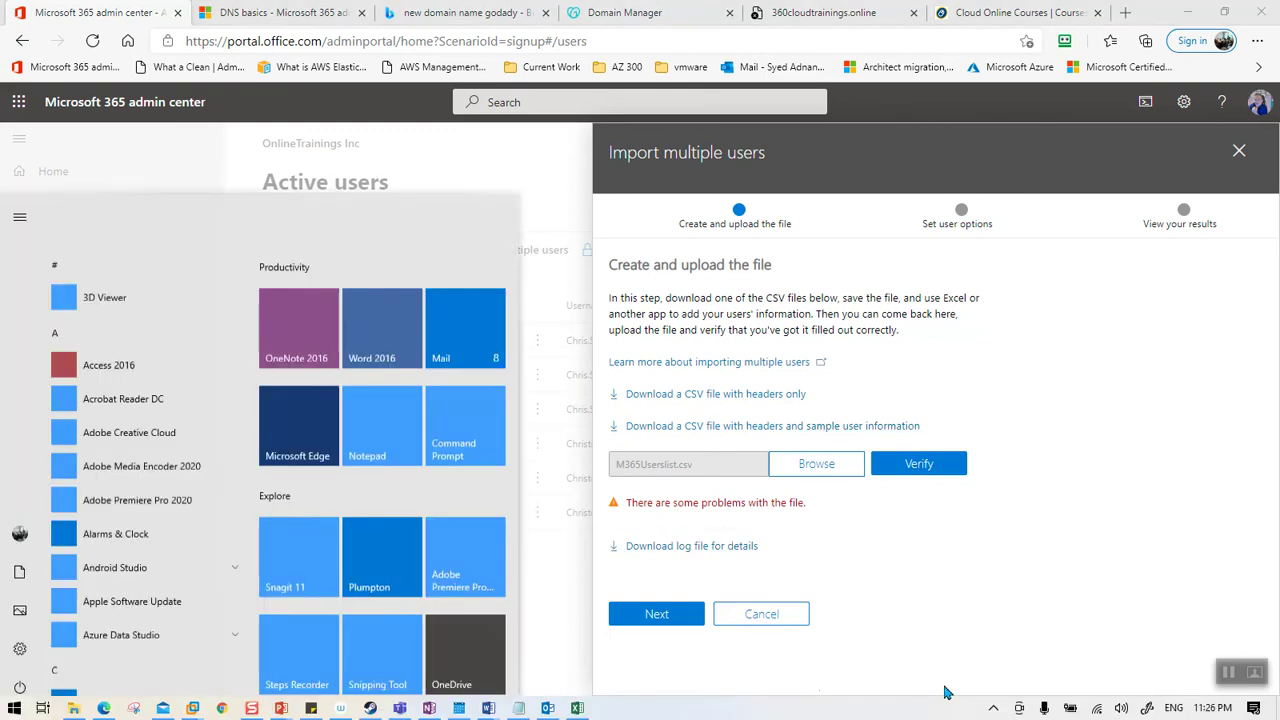
pyautogui.press('super')
# - Bring Excel forward and autofit columns A through D
pyautogui.click(577, 700)
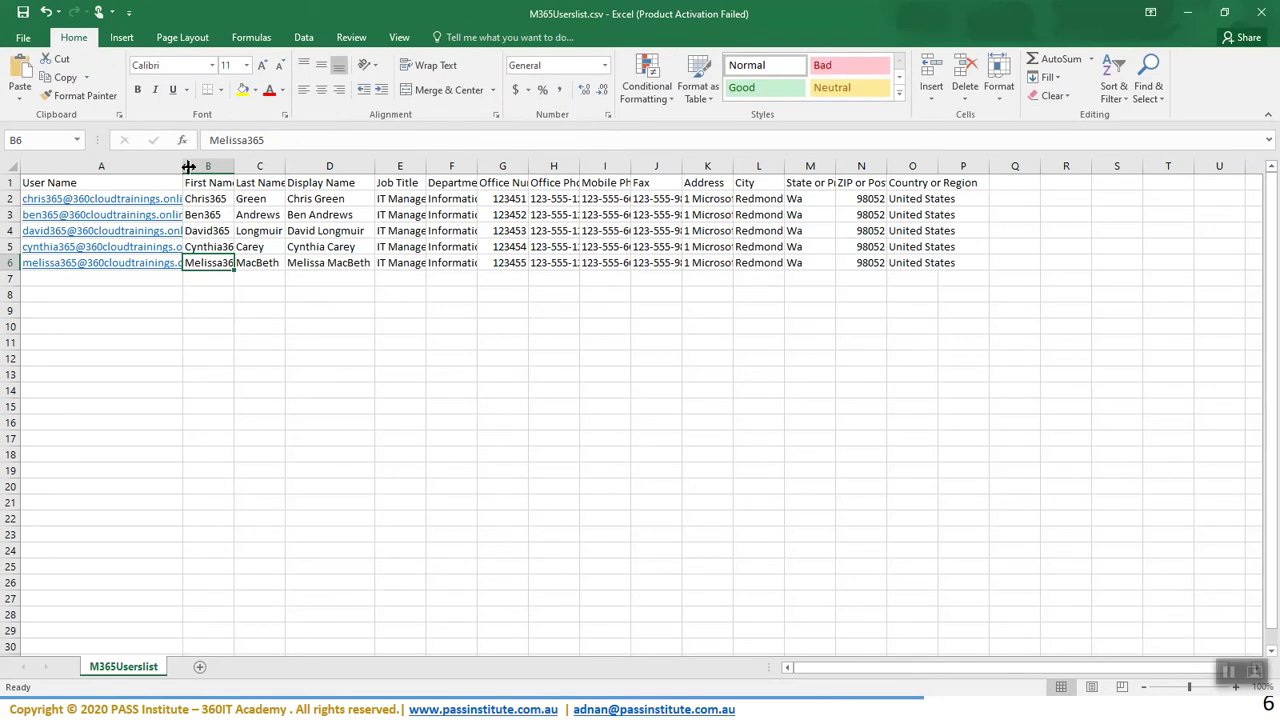
pyautogui.moveTo(183, 166); pyautogui.dragTo(211, 166)
pyautogui.click(252, 199)
pyautogui.doubleClick(264, 167)
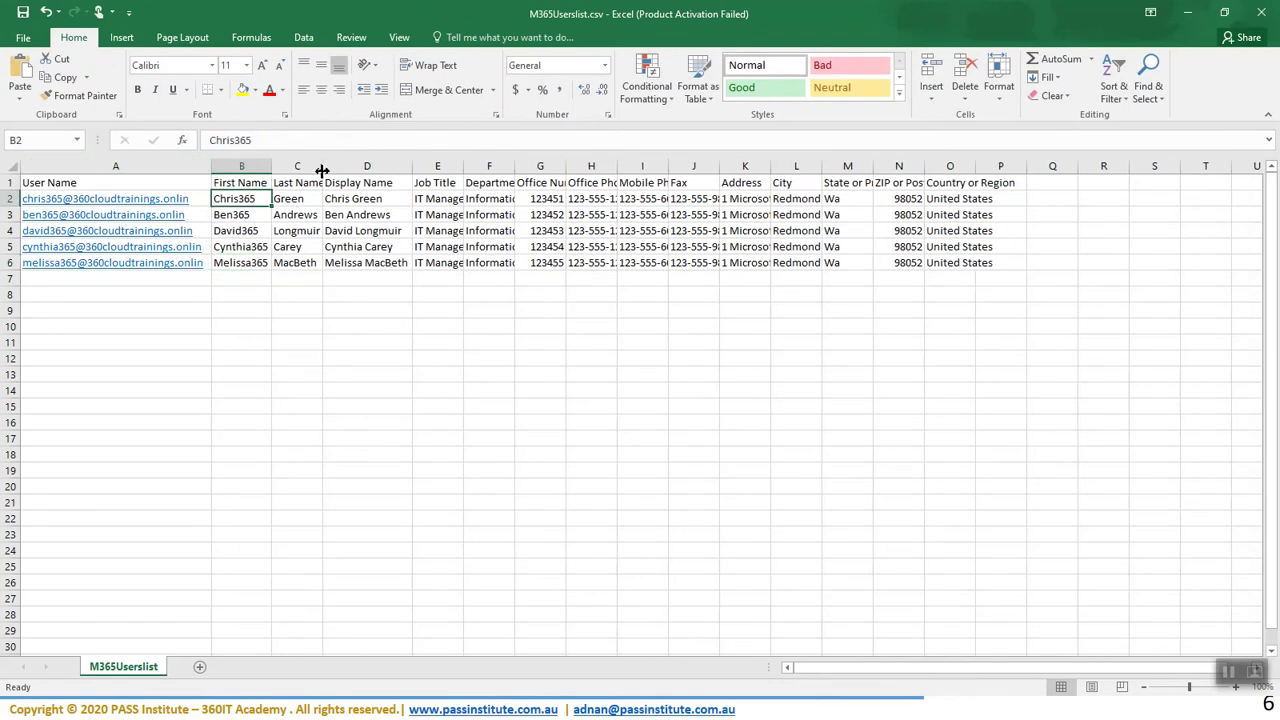
pyautogui.doubleClick(322, 166)
pyautogui.doubleClick(417, 163)
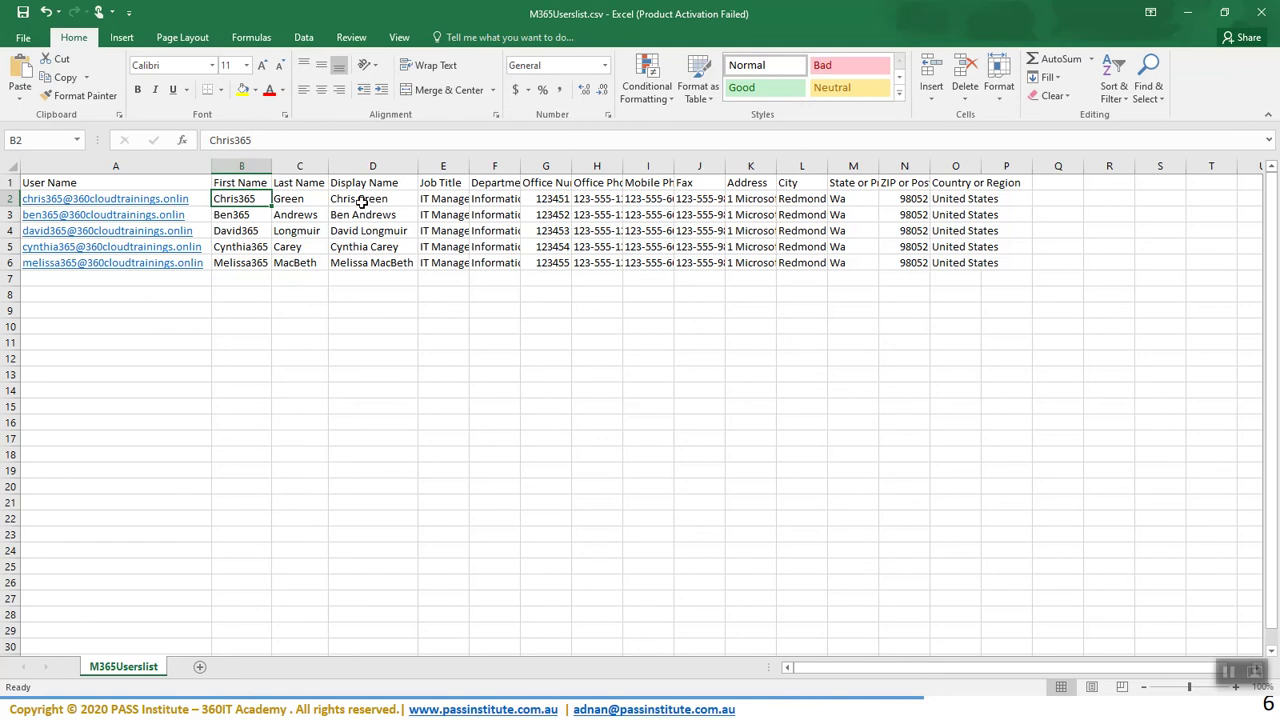
pyautogui.click(360, 202)
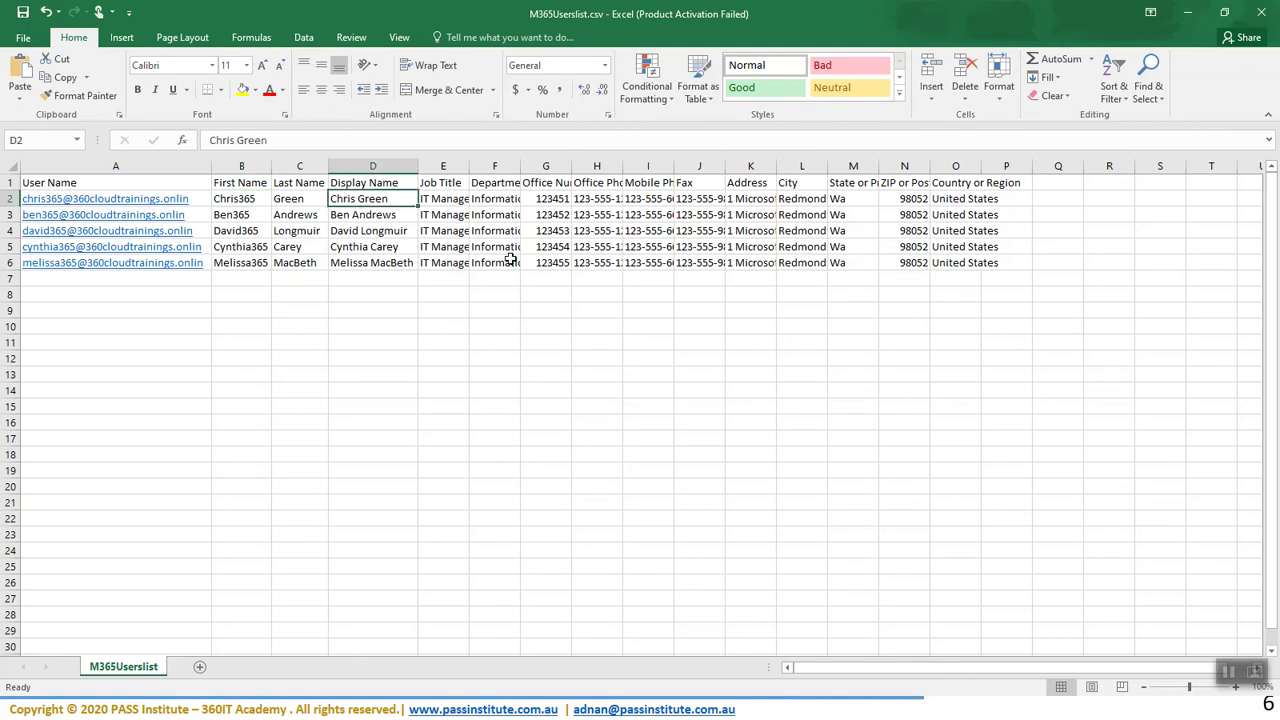
# - Append 'e' to the user names in A2, A3 and A4 so they end in .online
pyautogui.press('Left')
pyautogui.press('Left')
pyautogui.press('Left')
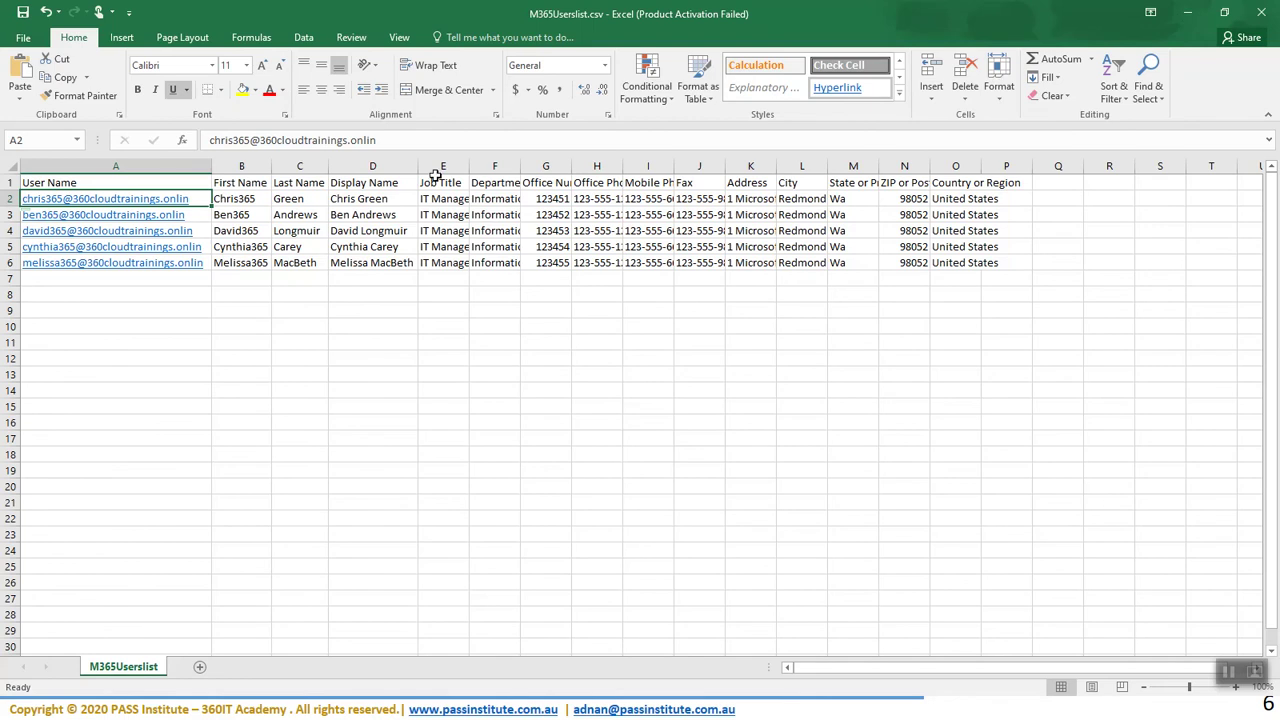
pyautogui.click(419, 140)
pyautogui.write('e')
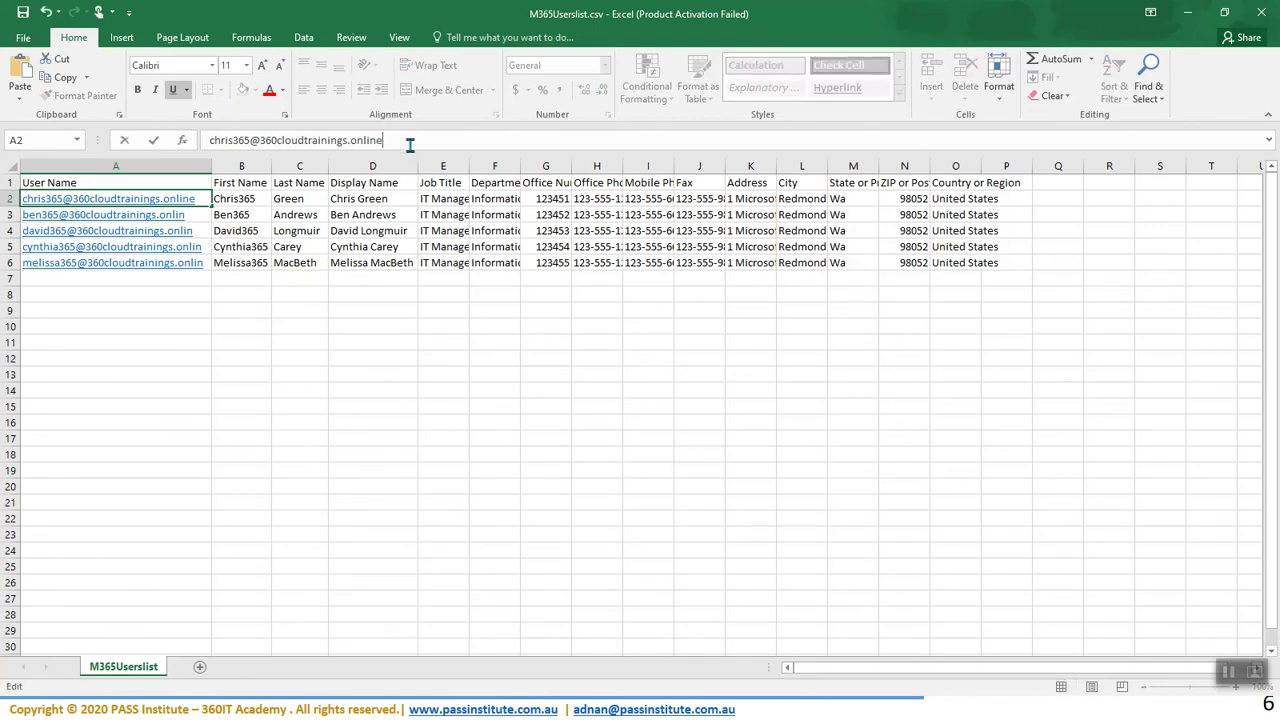
pyautogui.click(294, 198)
pyautogui.click(249, 213)
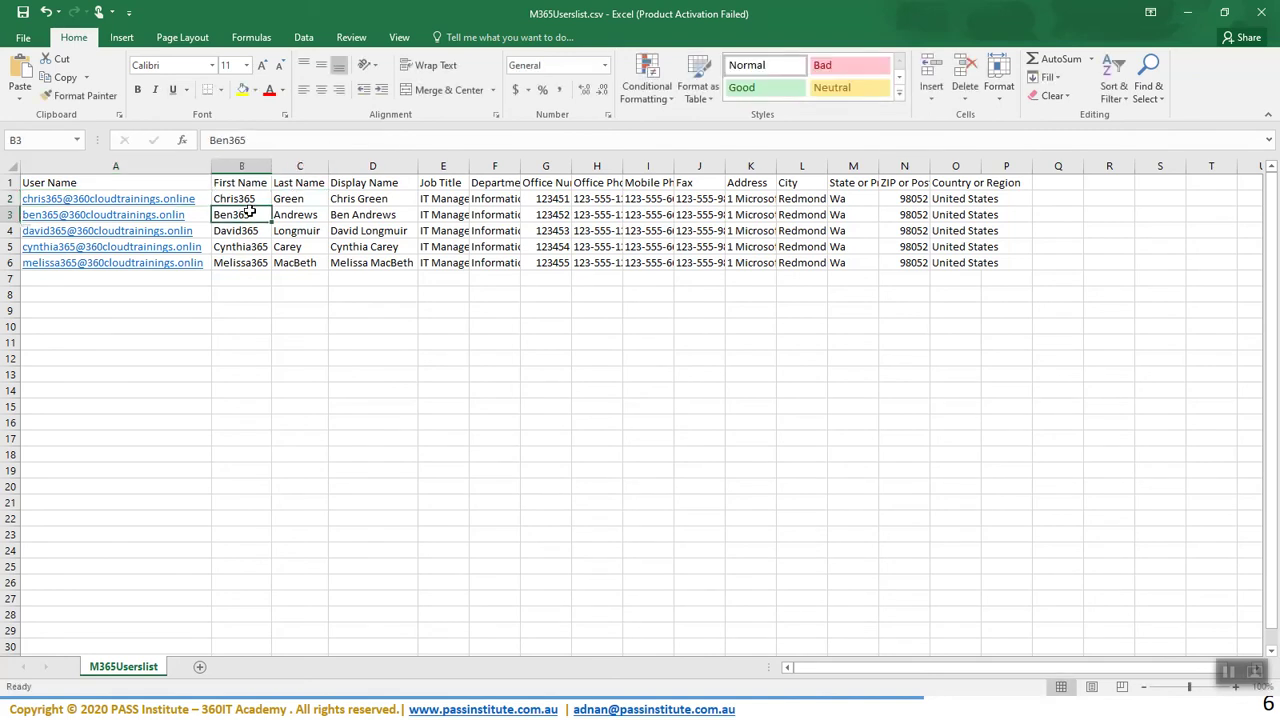
pyautogui.press('Left')
pyautogui.click(413, 140)
pyautogui.write('e')
pyautogui.click(335, 324)
pyautogui.click(243, 232)
pyautogui.press('Left')
pyautogui.click(405, 140)
pyautogui.write('e')
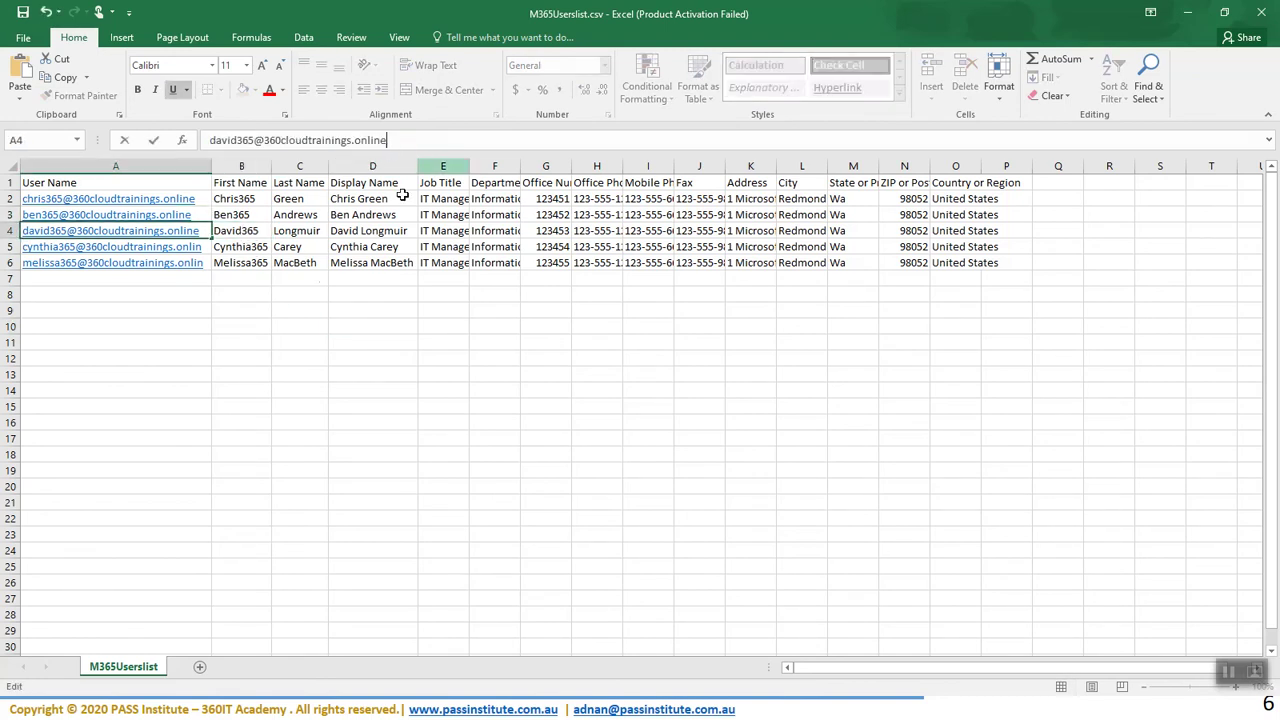
pyautogui.click(277, 343)
# - Correct the A5 and A6 user names to .online, save as CSV, and minimize Excel
pyautogui.click(246, 250)
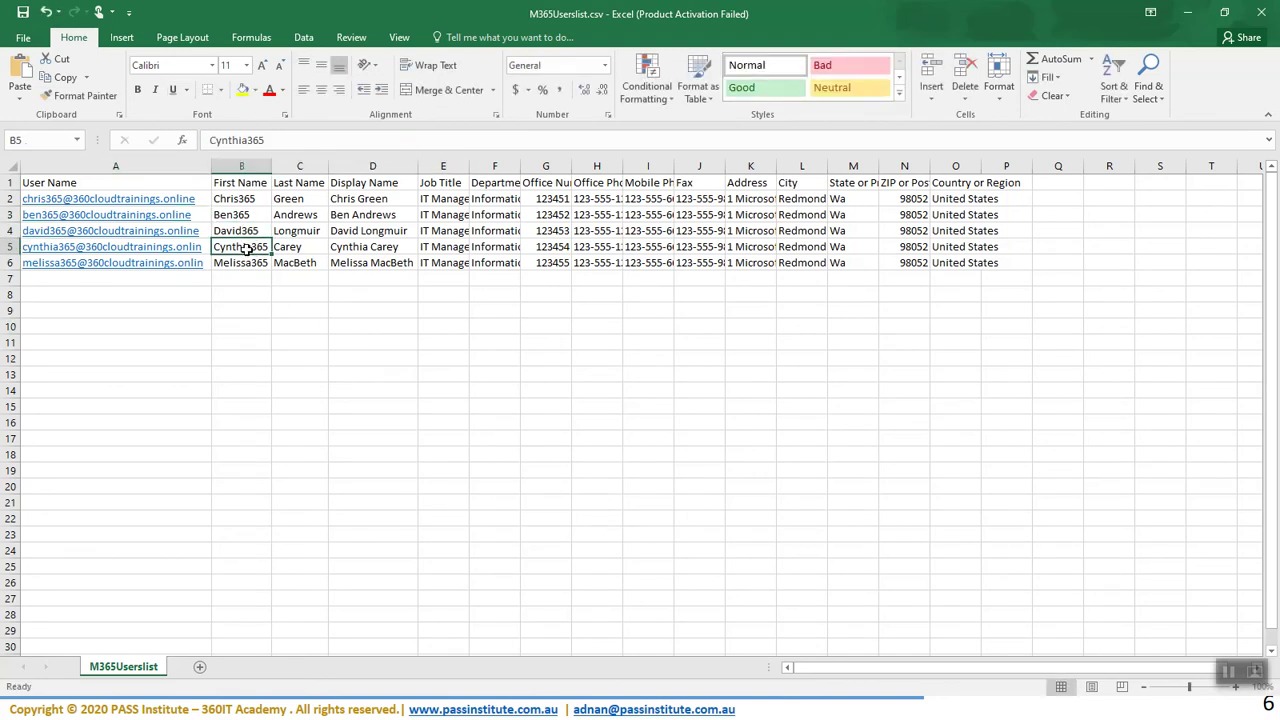
pyautogui.press('Left')
pyautogui.click(410, 140)
pyautogui.write('e')
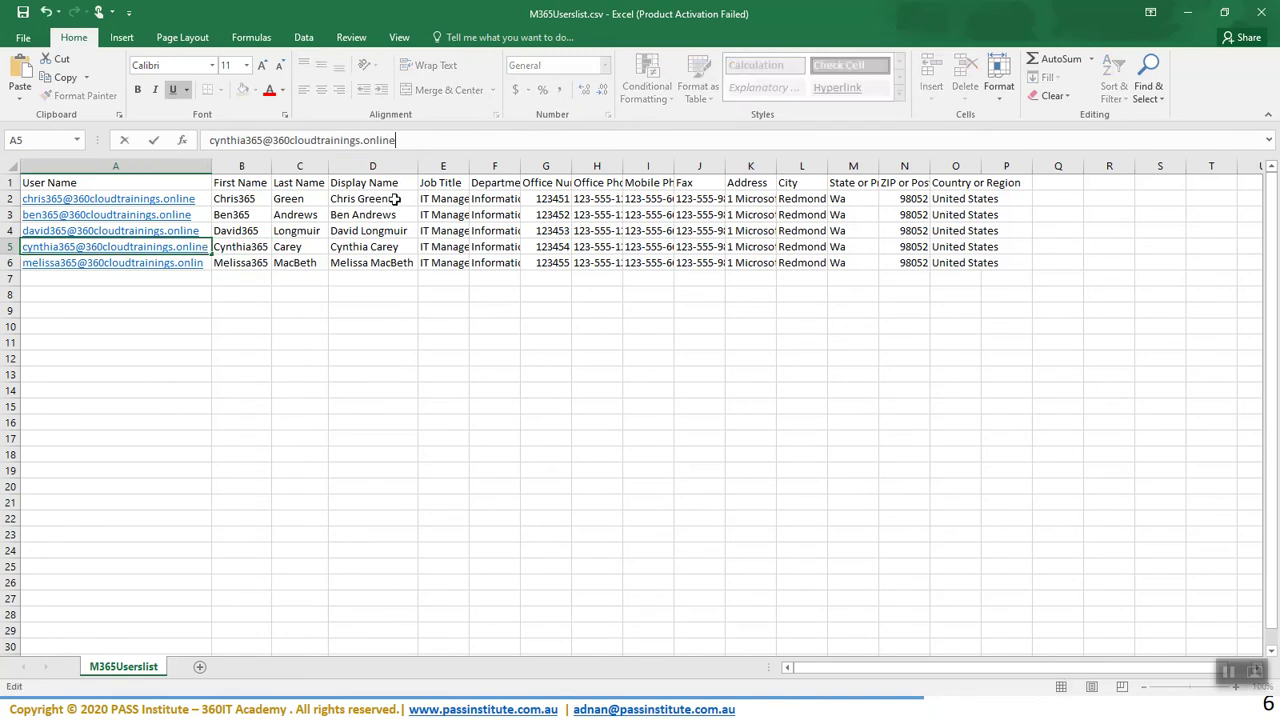
pyautogui.click(268, 262)
pyautogui.press('Left')
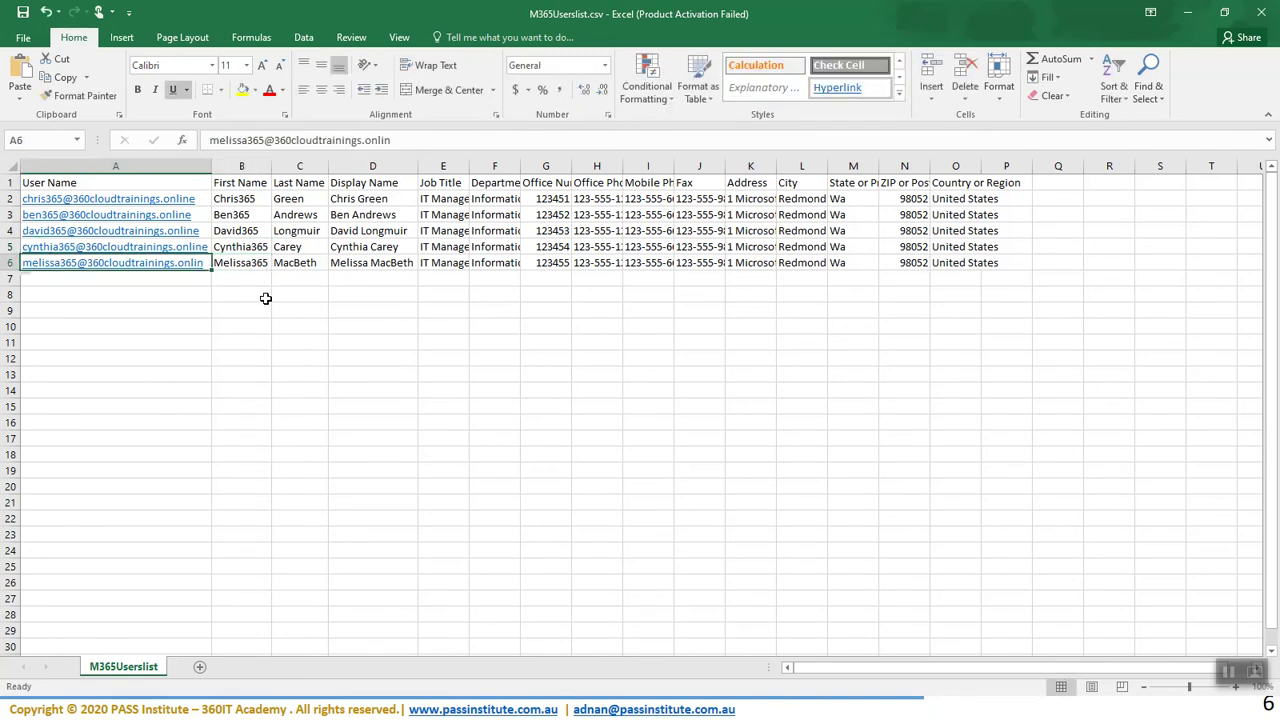
pyautogui.click(418, 140)
pyautogui.write('e')
pyautogui.click(478, 410)
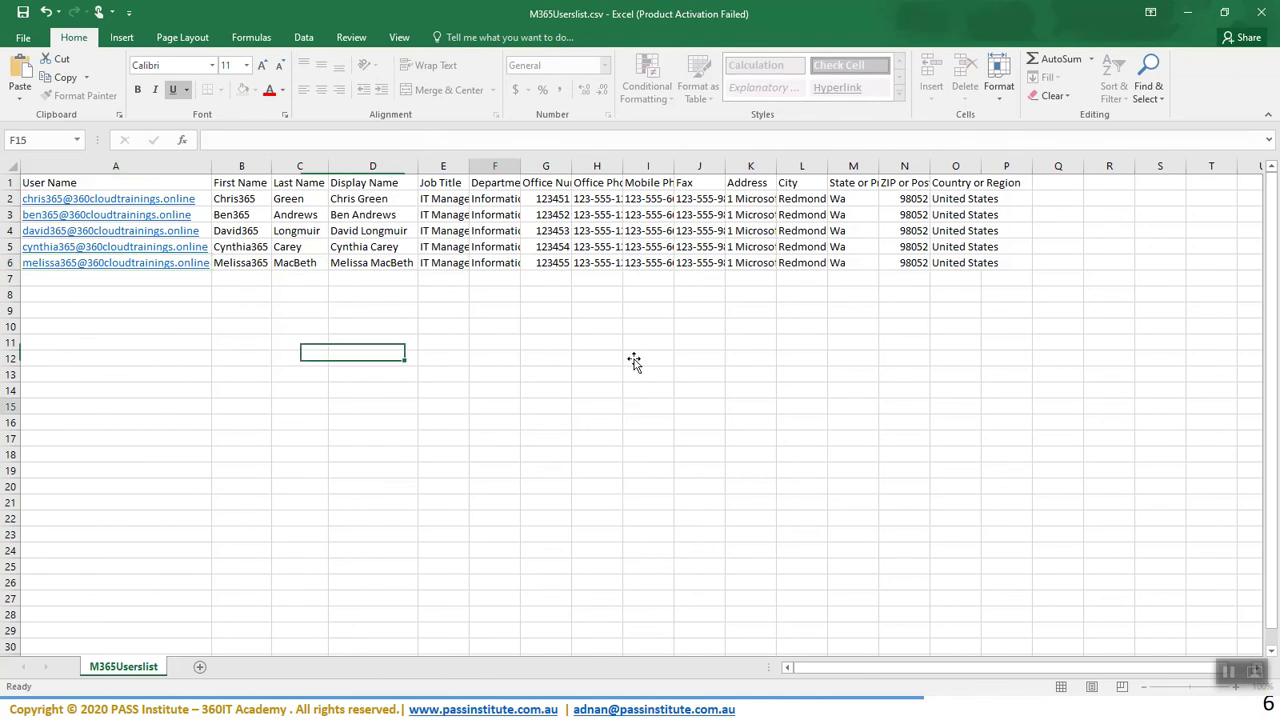
pyautogui.click(23, 13)
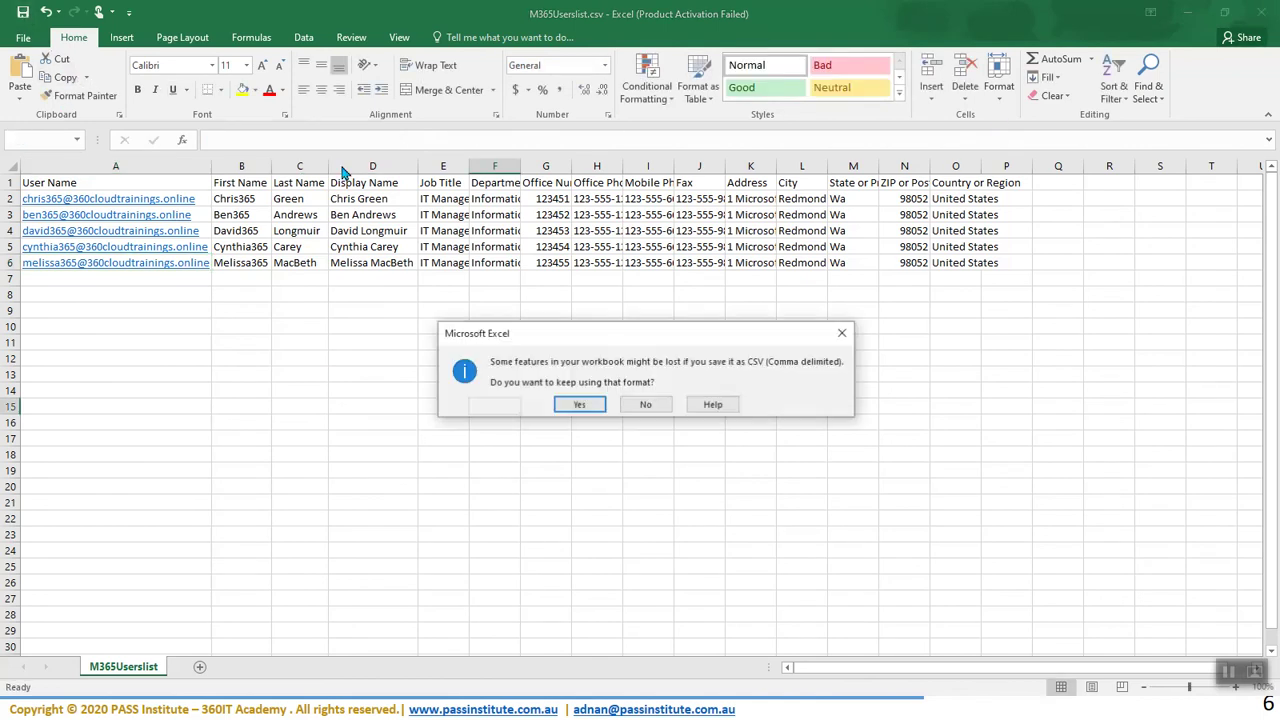
pyautogui.click(572, 406)
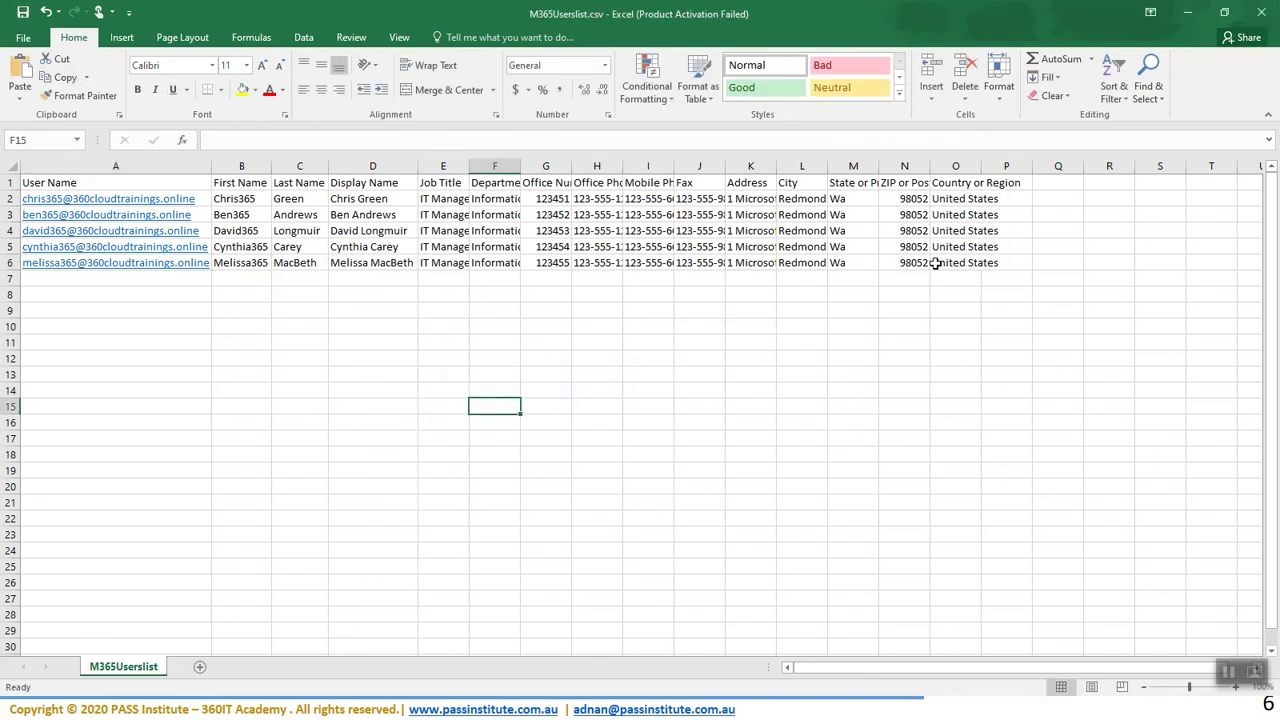
pyautogui.click(1189, 17)
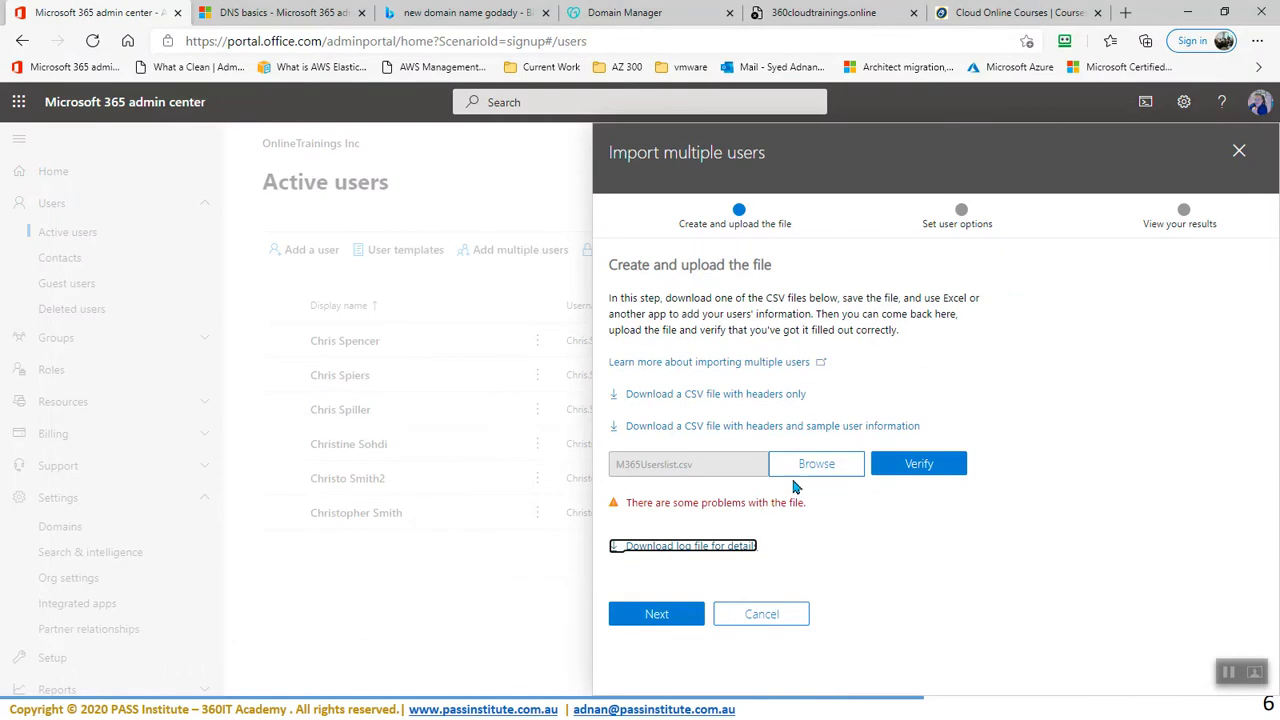
# - Upload the corrected M365Userslist.csv file and move past the upload step
pyautogui.click(660, 617)
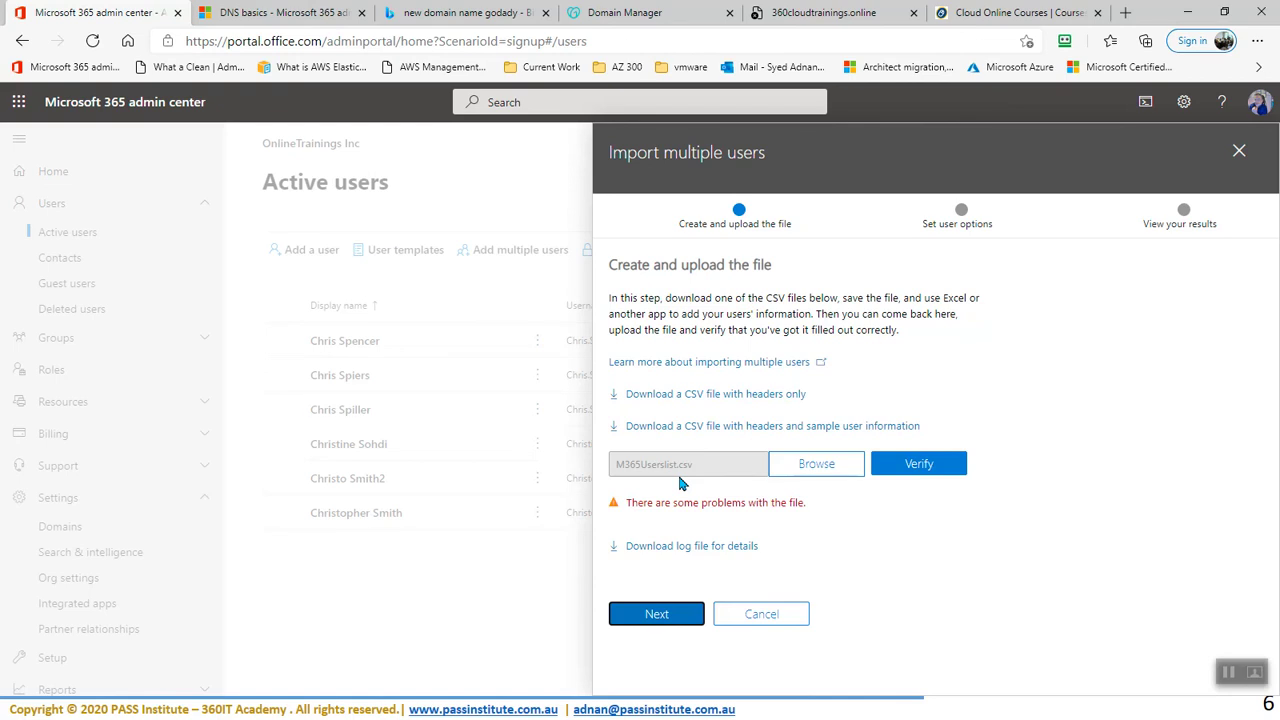
pyautogui.click(816, 474)
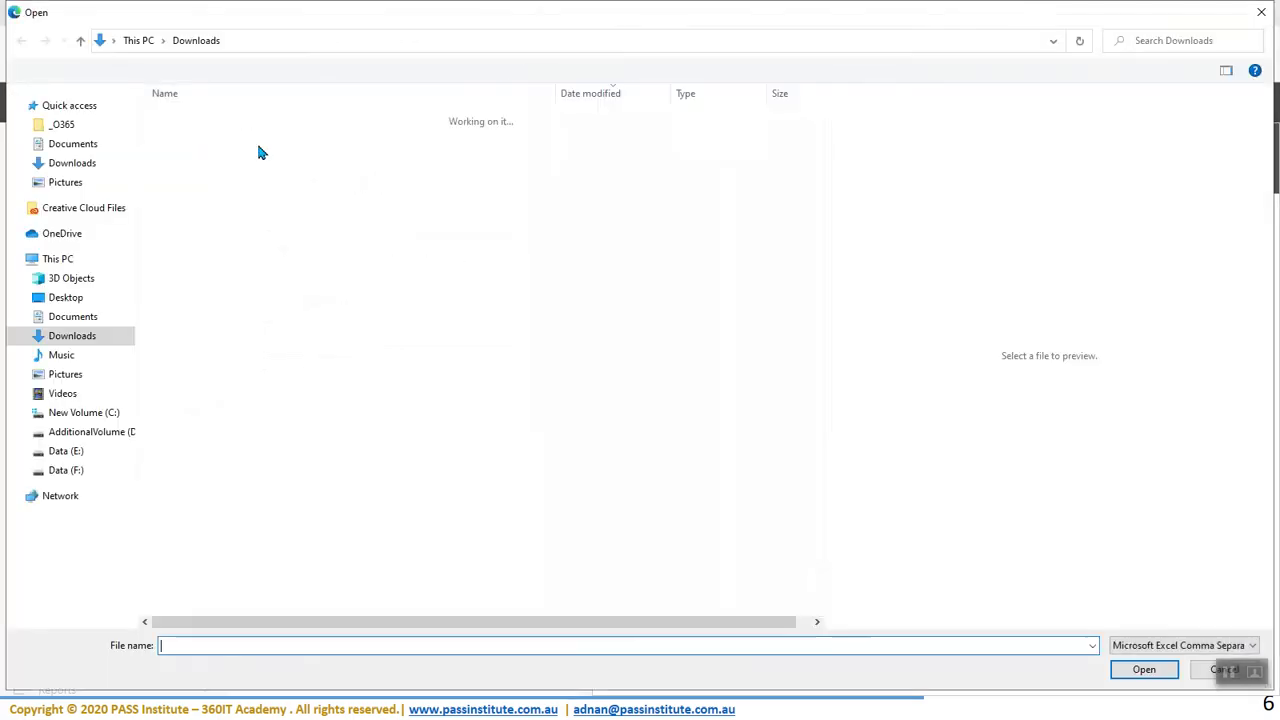
pyautogui.click(205, 139)
pyautogui.click(1144, 669)
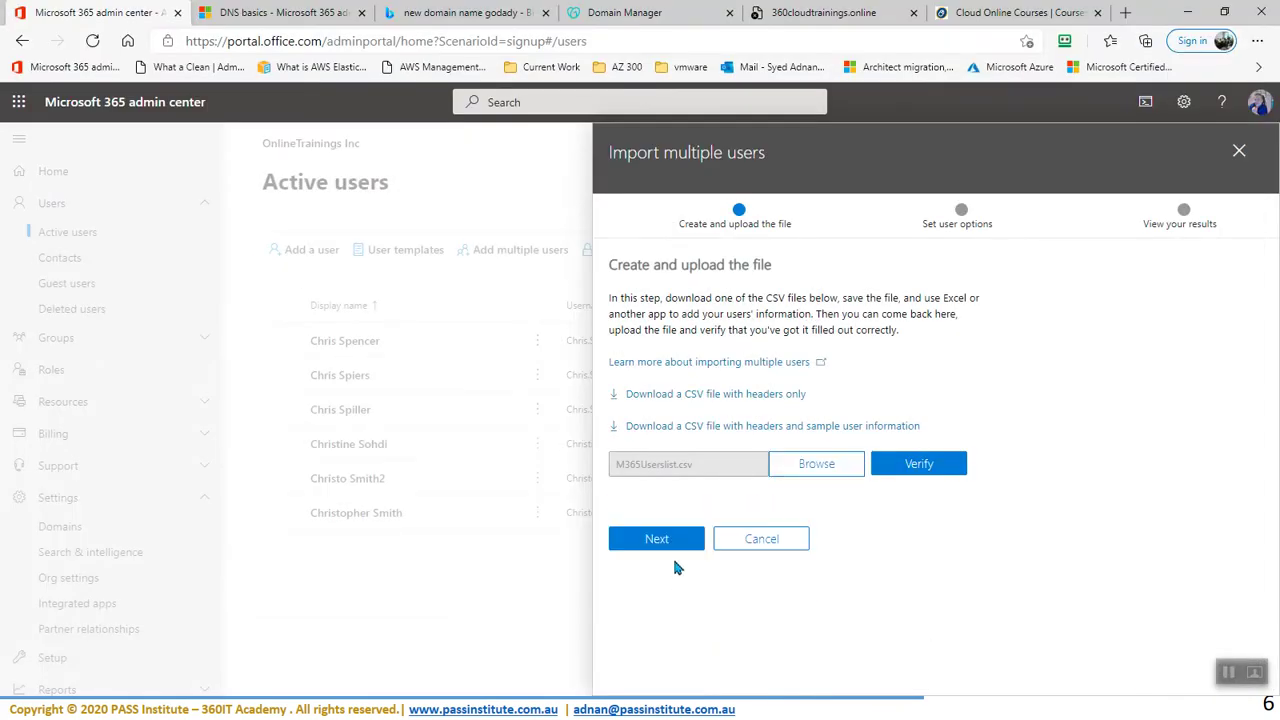
pyautogui.click(670, 540)
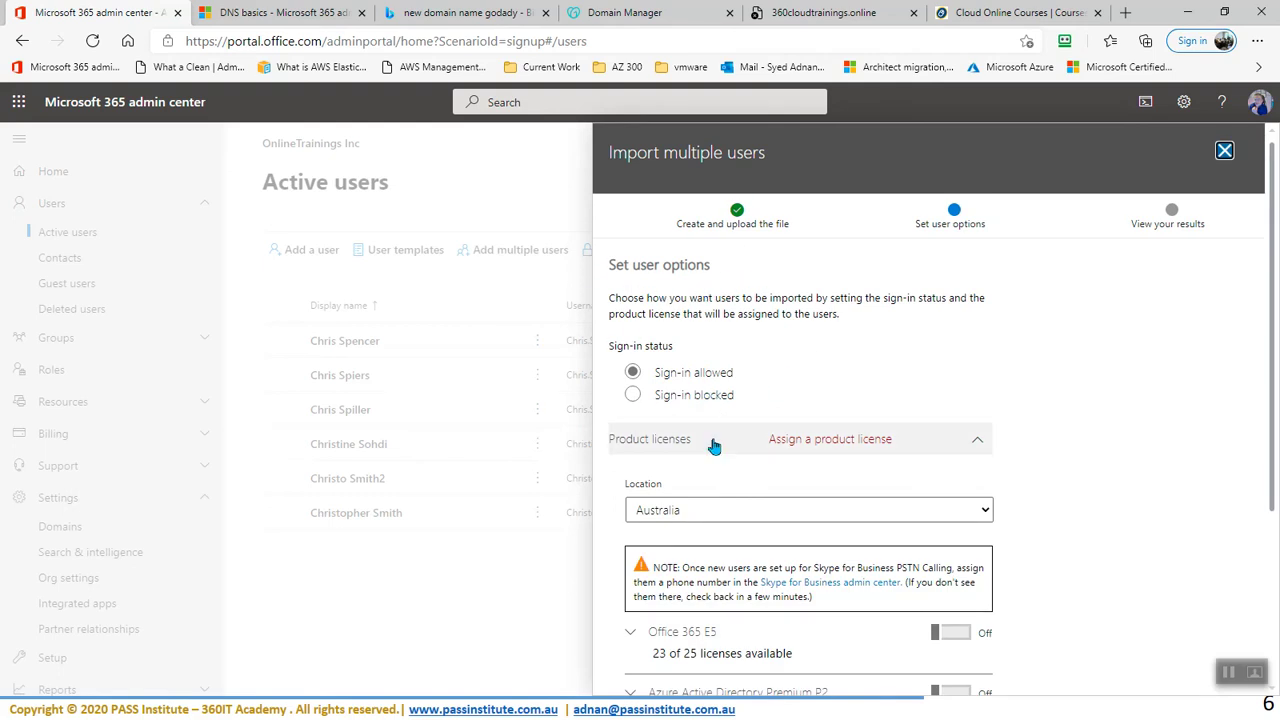
# - Leave the Office 365 E5 license off and continue, which raises the 'Please assign a license' error
pyautogui.scroll(-3, 714, 446)
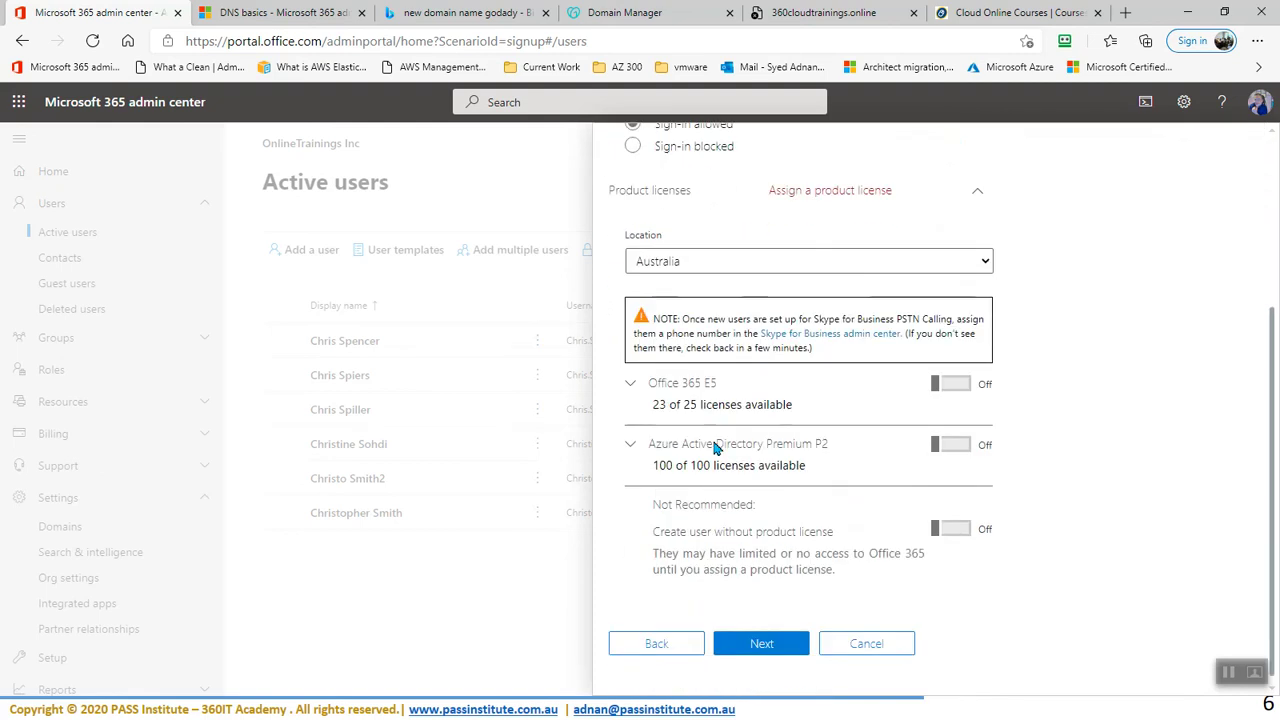
pyautogui.scroll(3, 714, 446)
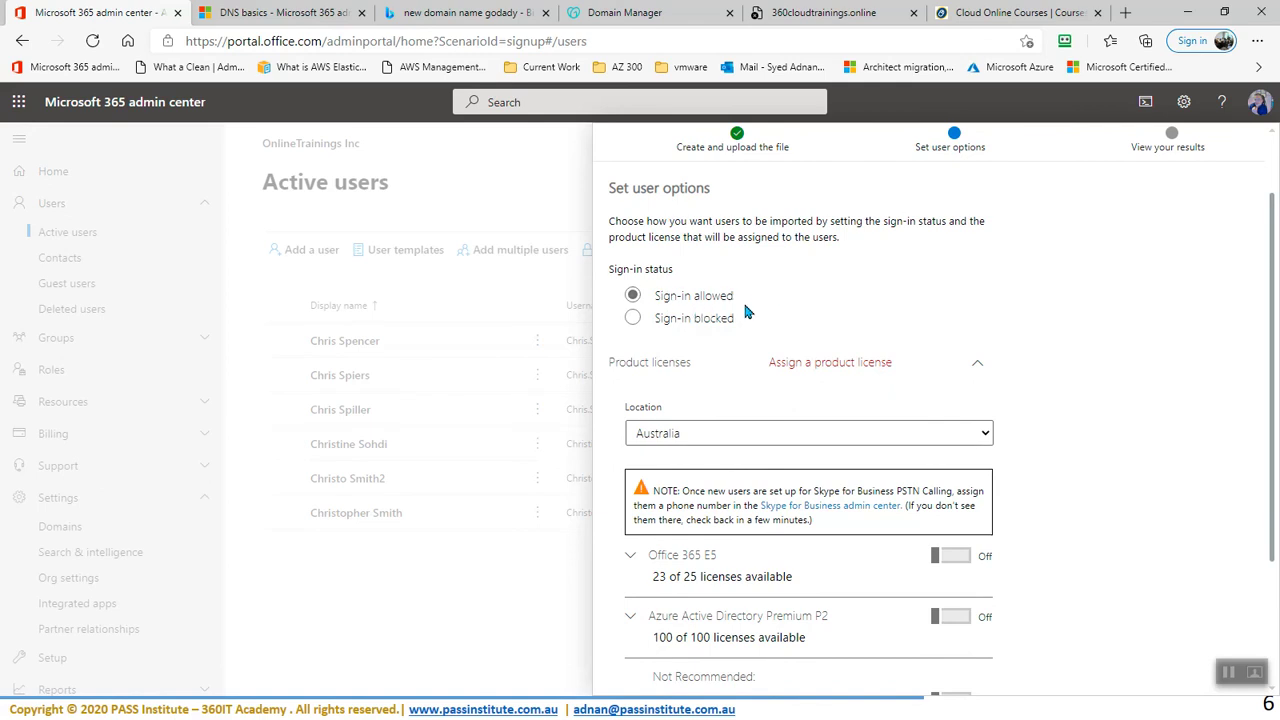
pyautogui.scroll(-2, 795, 415)
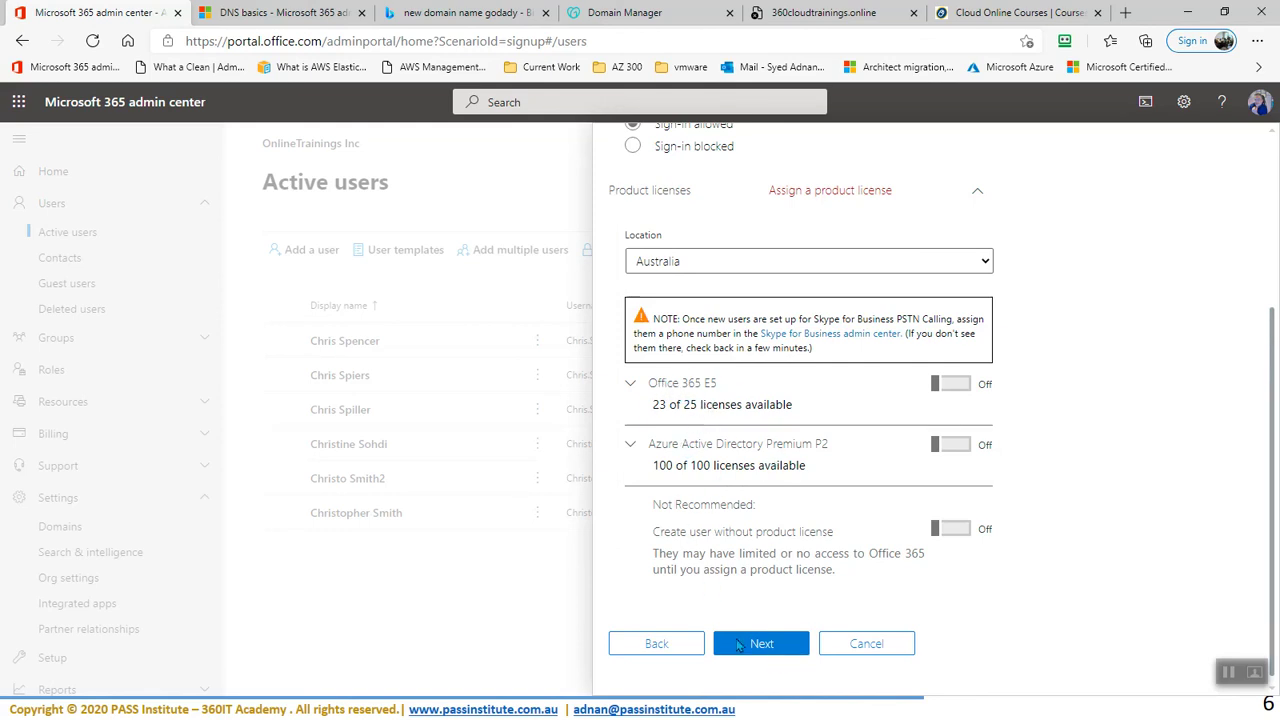
pyautogui.scroll(3, 782, 273)
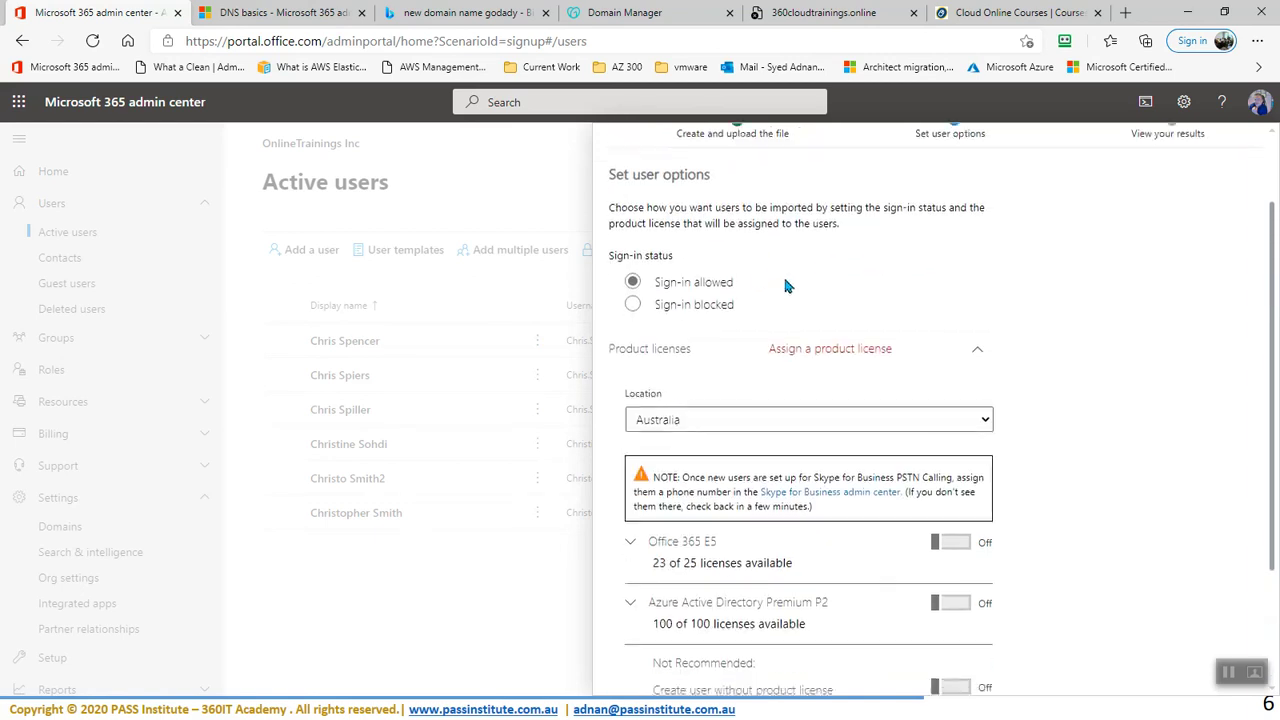
pyautogui.scroll(-3, 754, 297)
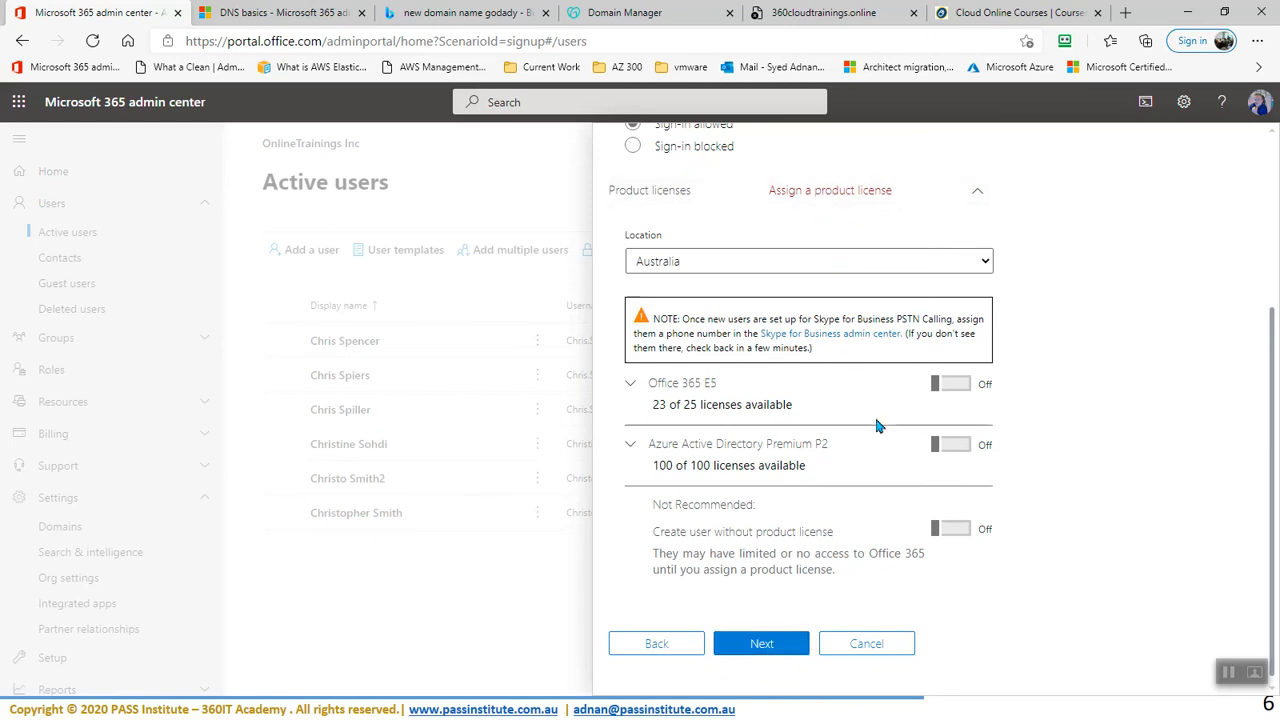
pyautogui.click(937, 388)
pyautogui.click(937, 388)
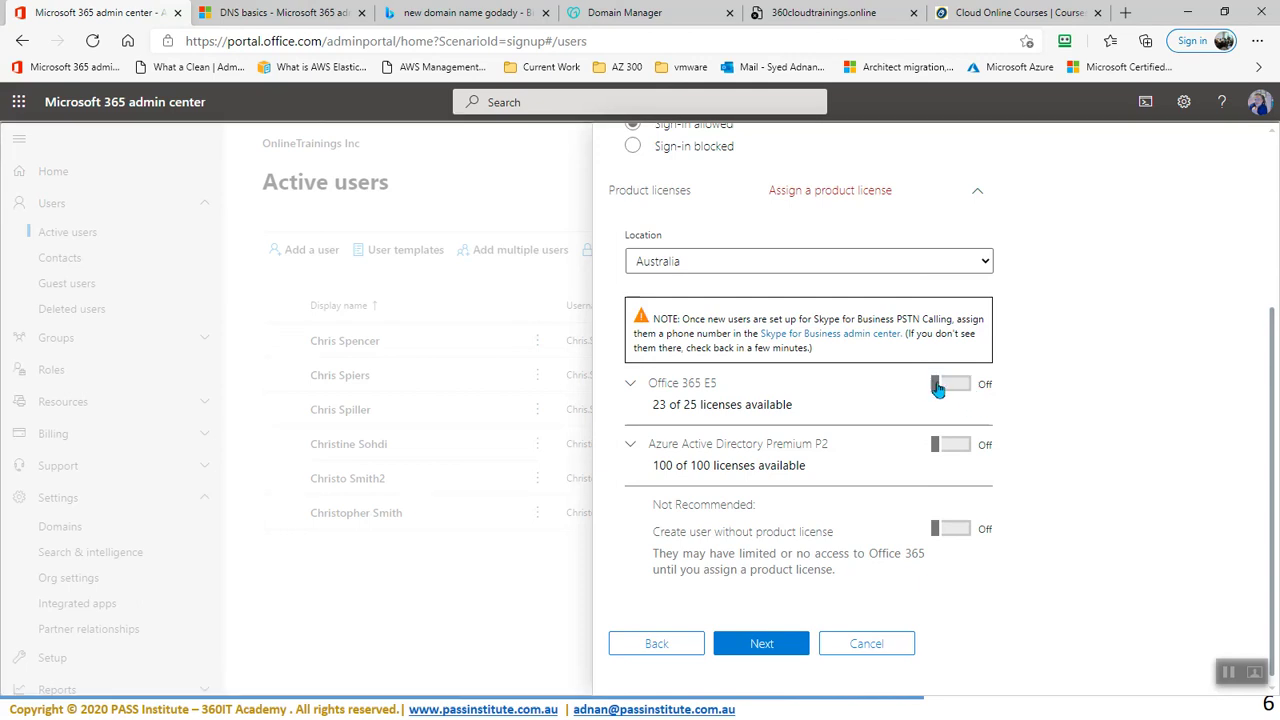
pyautogui.click(940, 388)
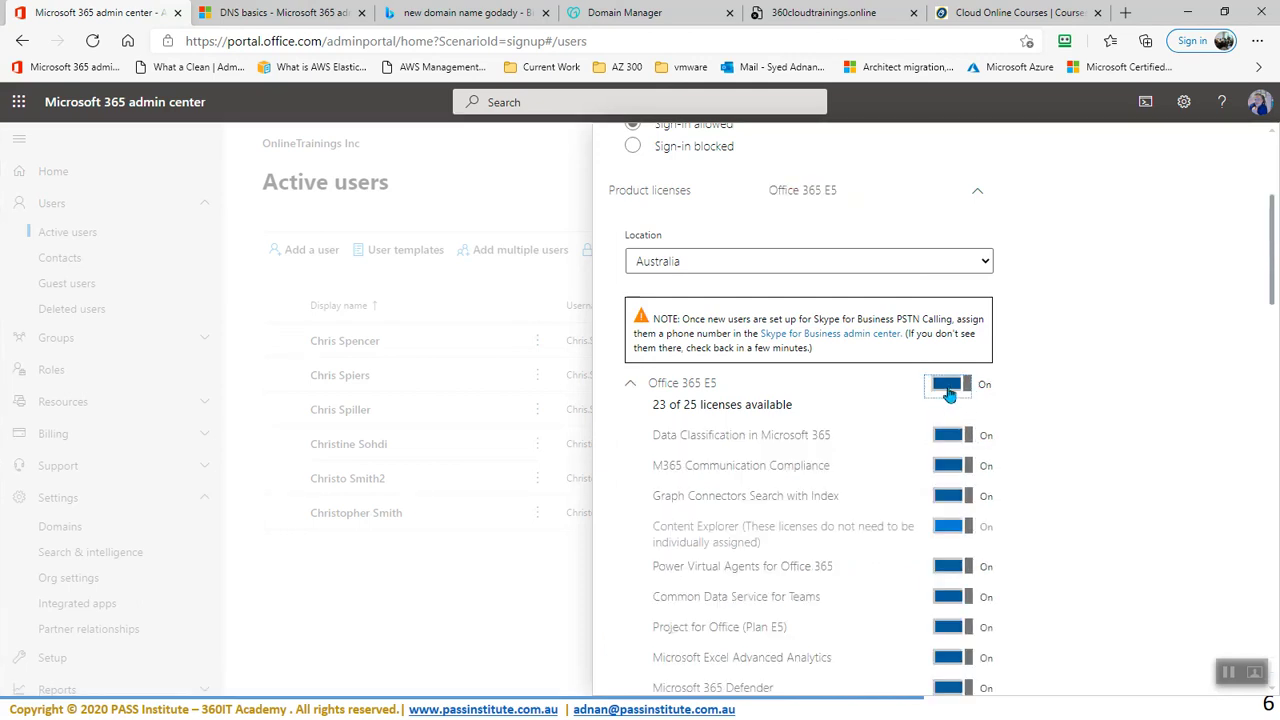
pyautogui.click(946, 390)
pyautogui.click(750, 648)
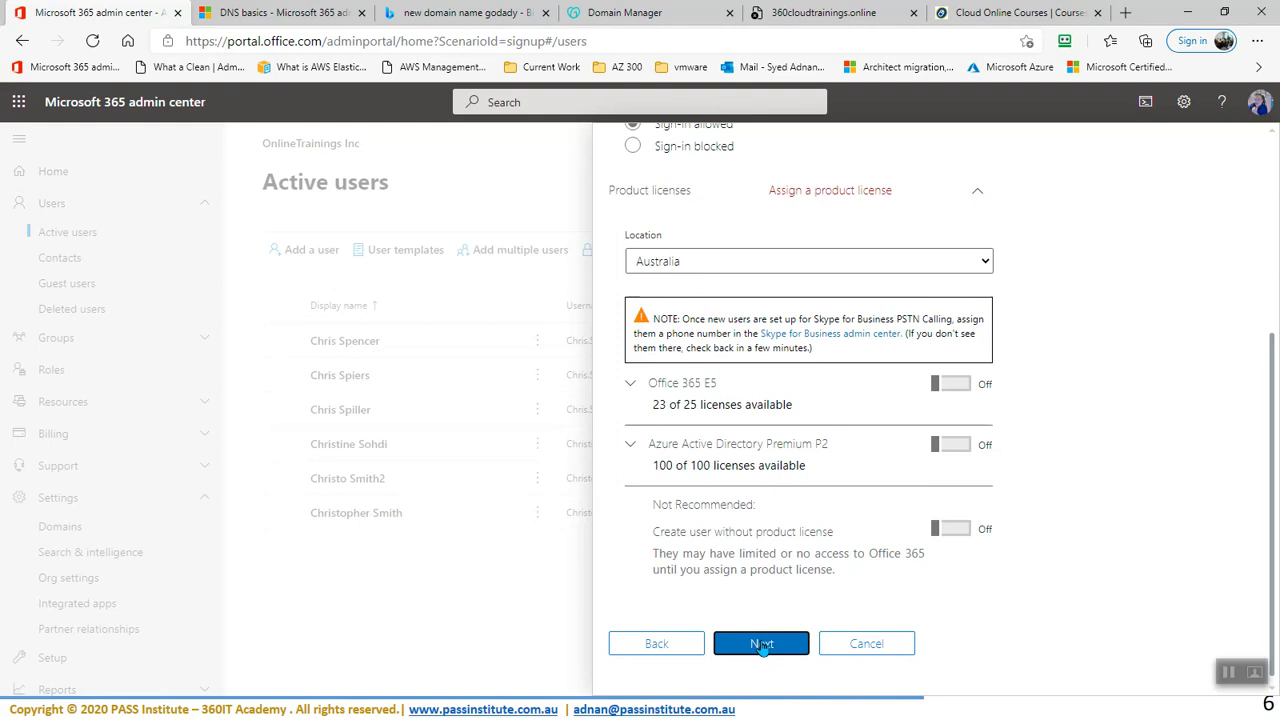
pyautogui.scroll(3, 749, 403)
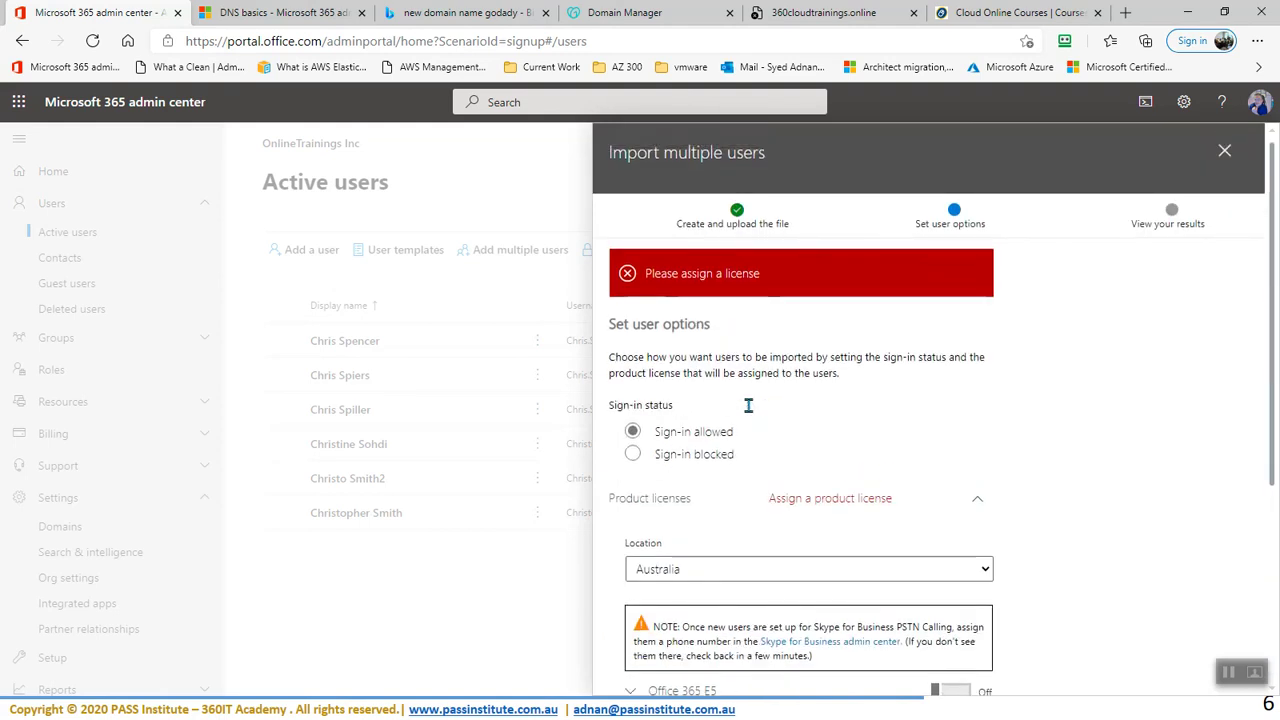
# - Turn on 'Create user without product license' and run the import of the five users
pyautogui.scroll(-2, 817, 357)
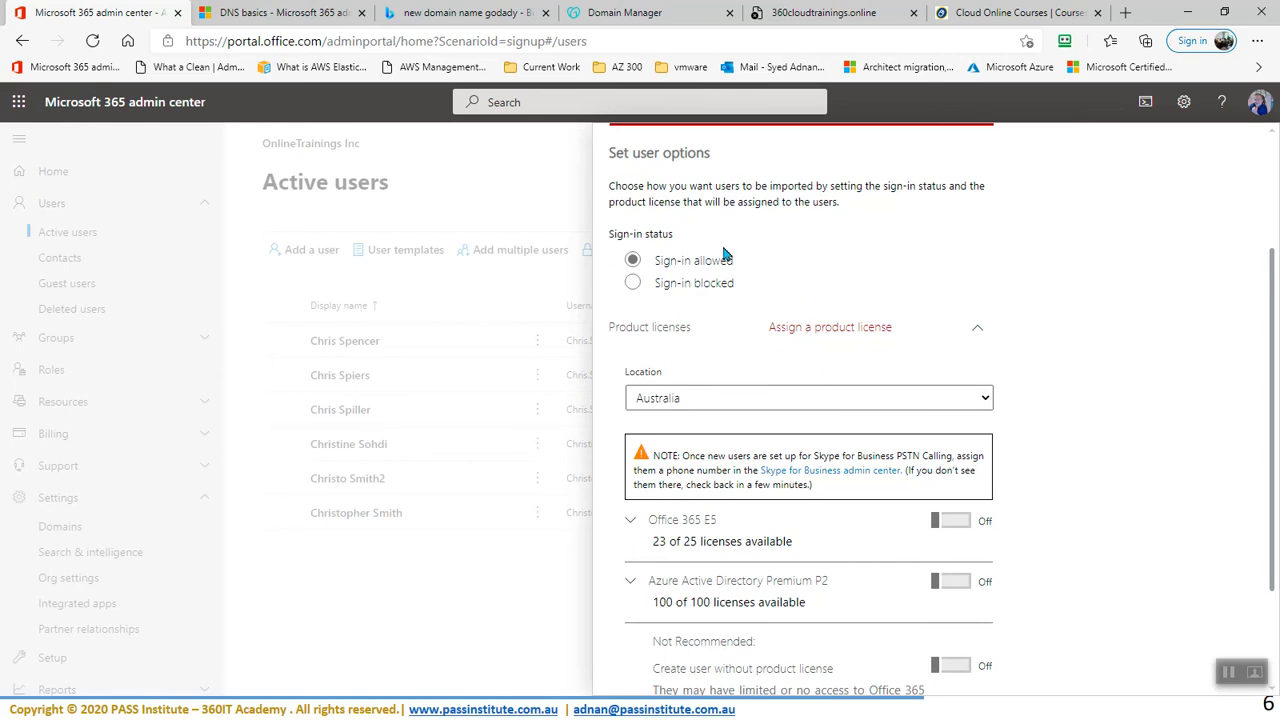
pyautogui.click(975, 331)
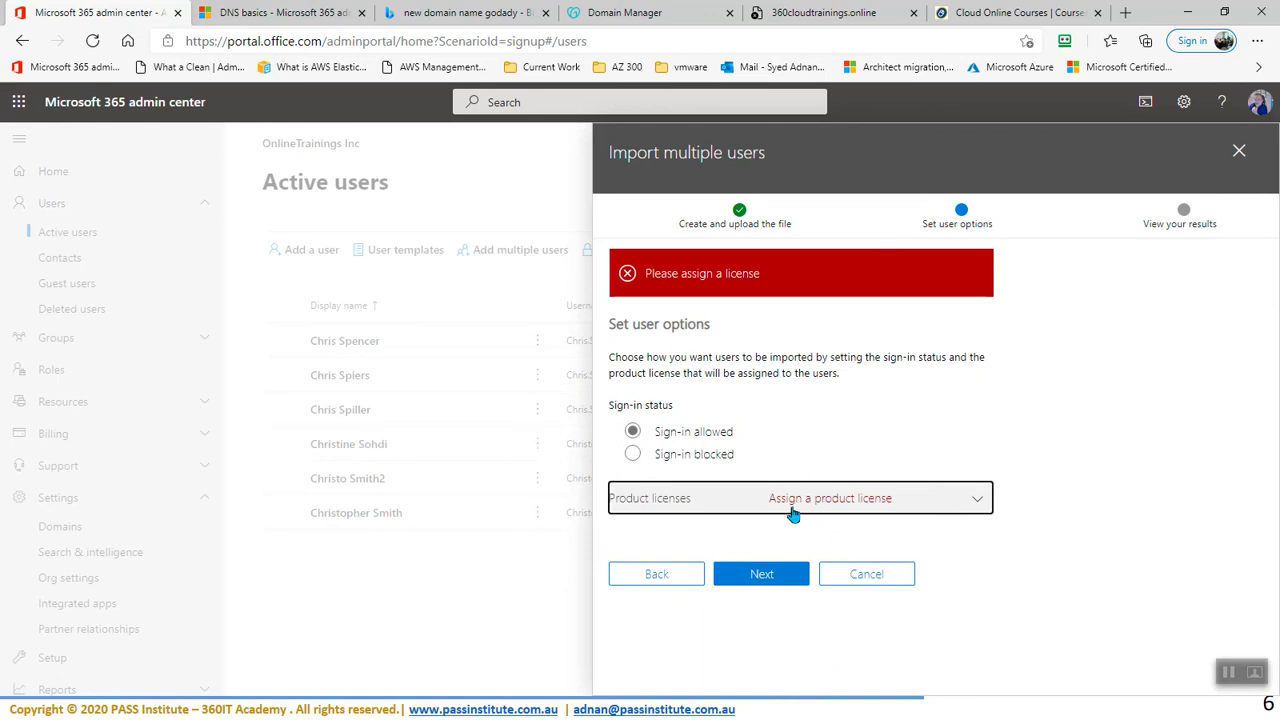
pyautogui.click(923, 498)
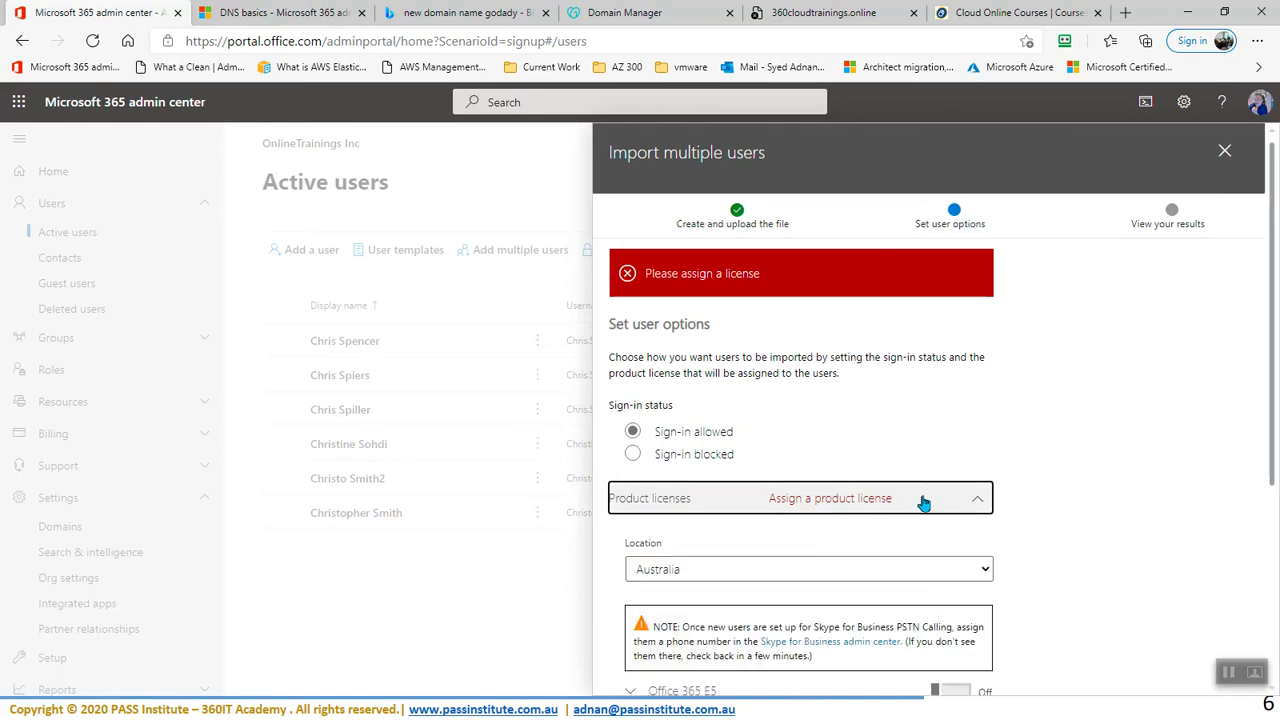
pyautogui.scroll(-3, 924, 503)
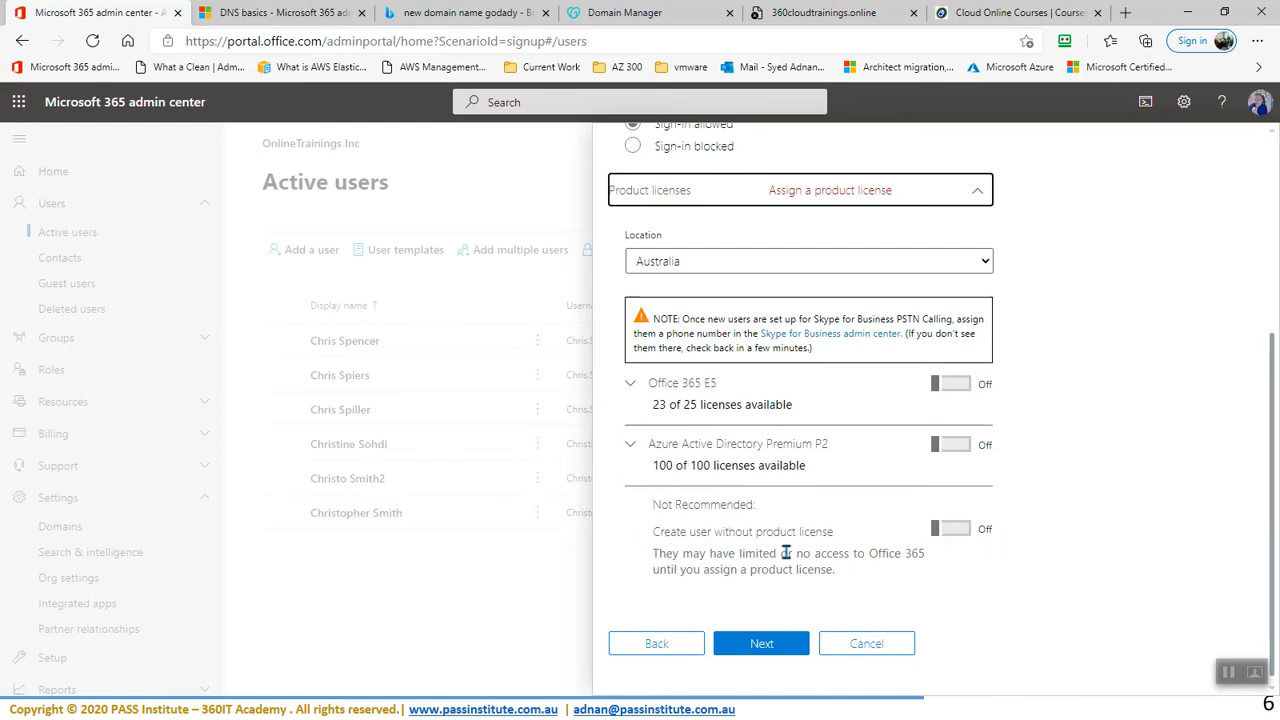
pyautogui.click(954, 540)
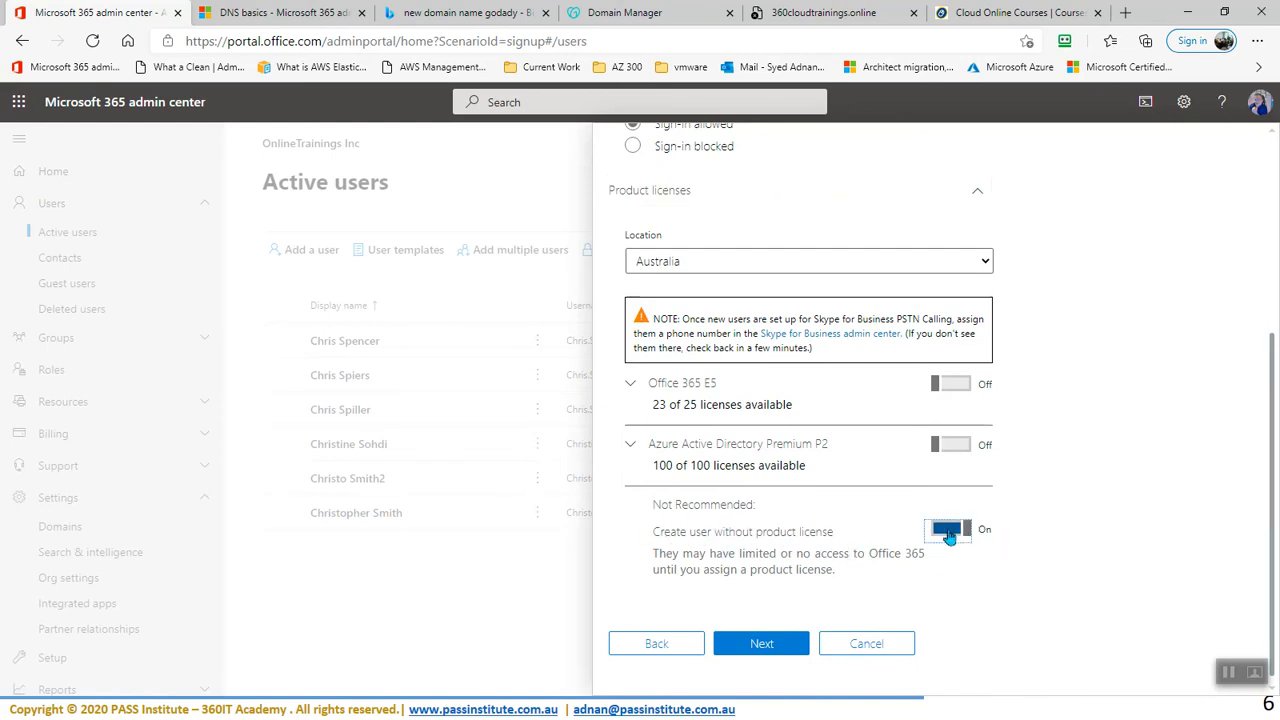
pyautogui.click(752, 646)
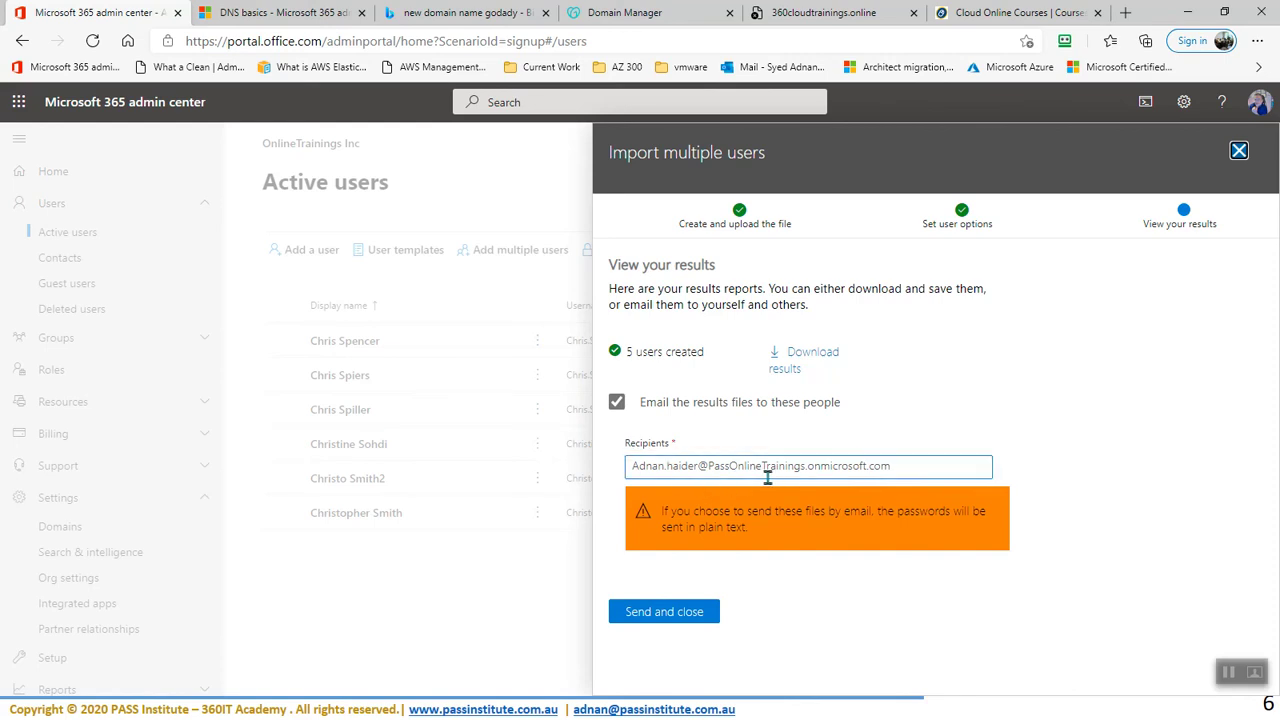
# - Download the import results and save them in Downloads as M365Userslist.txt
pyautogui.click(802, 358)
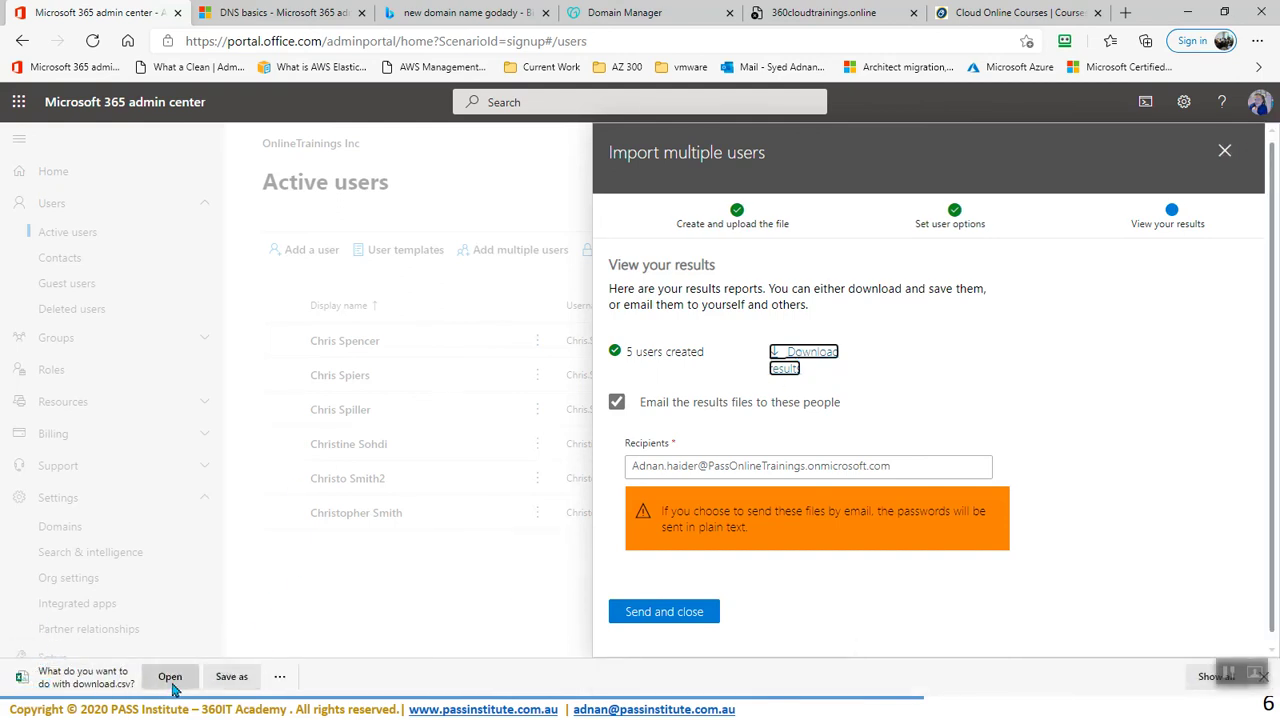
pyautogui.click(231, 677)
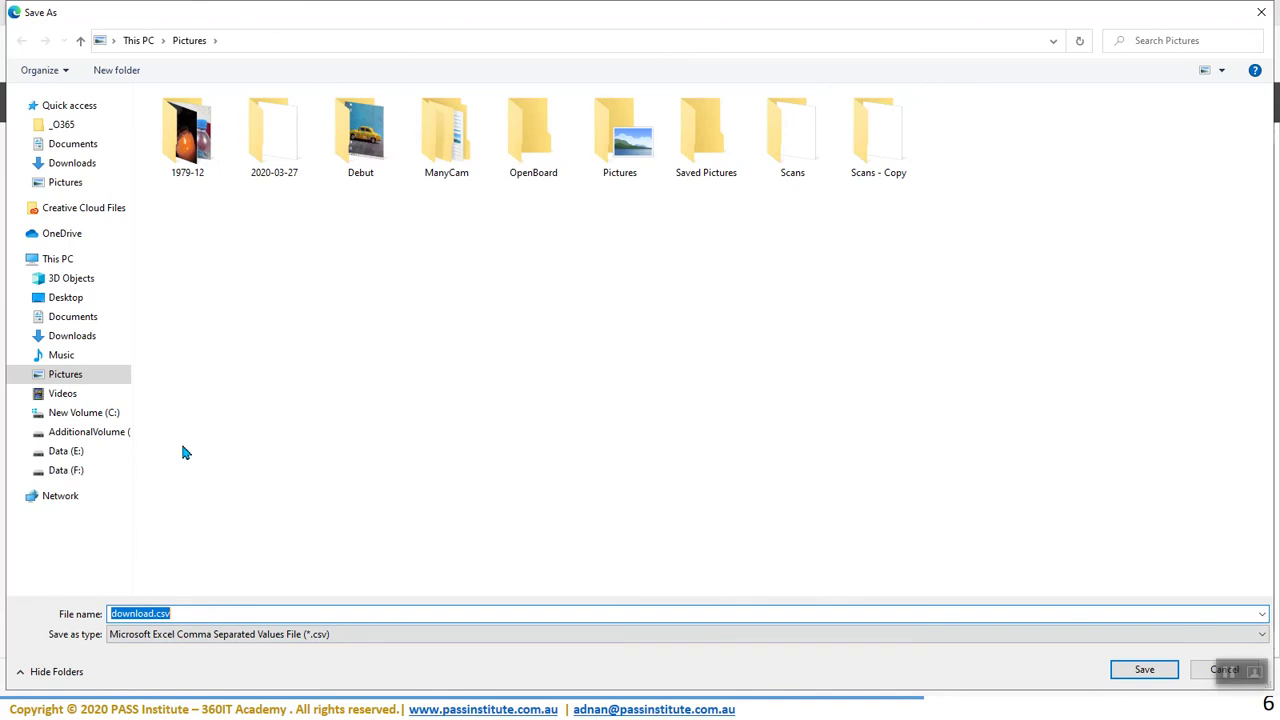
pyautogui.click(78, 168)
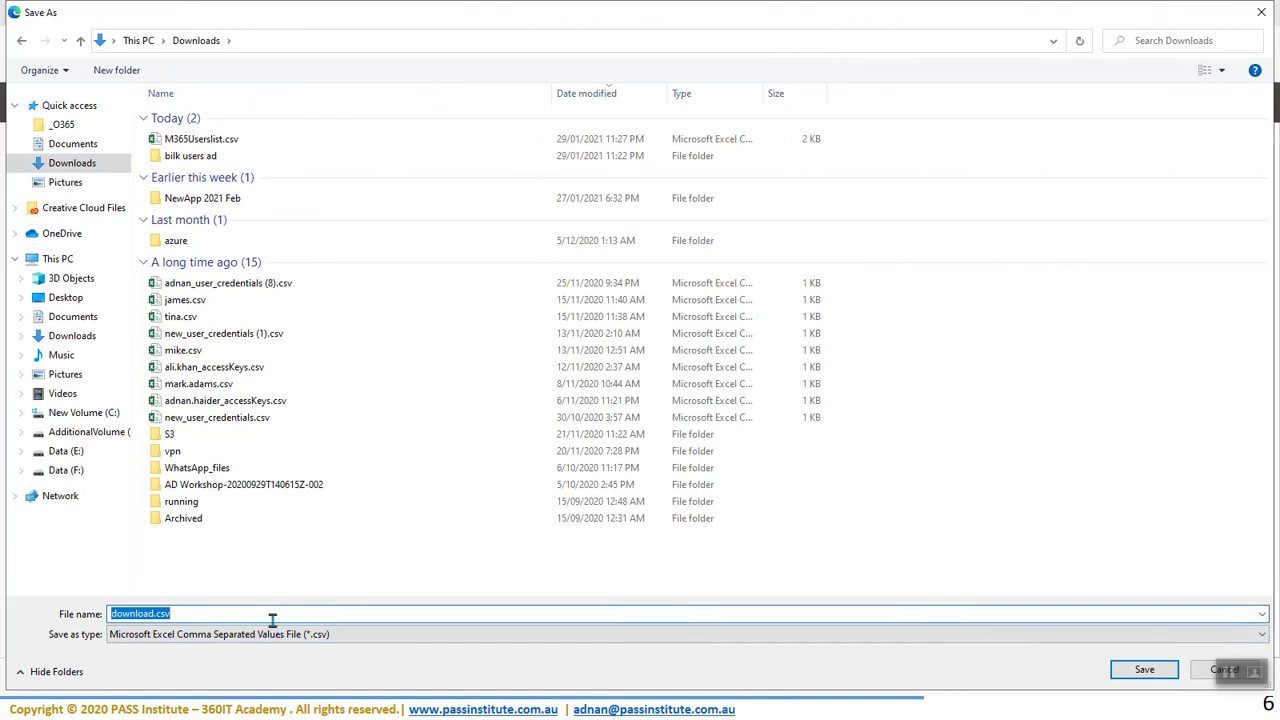
pyautogui.click(200, 139)
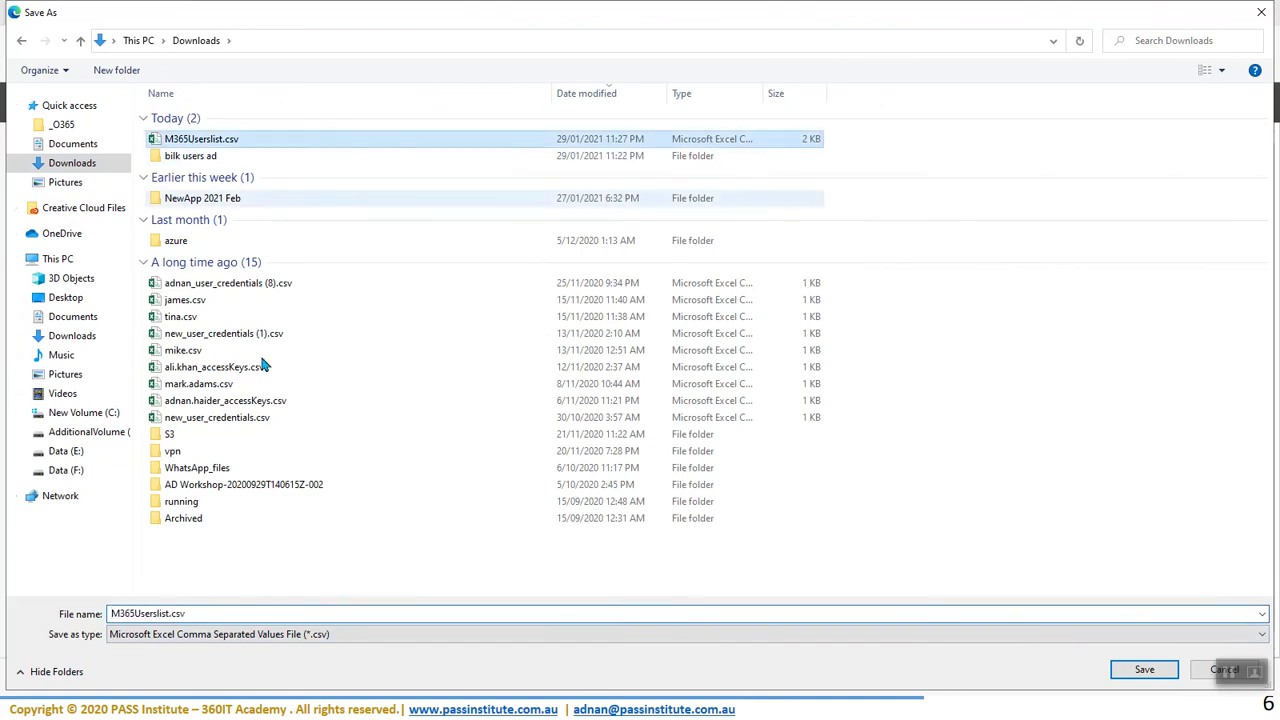
pyautogui.click(197, 614)
pyautogui.click(199, 614)
pyautogui.press('BackSpace')
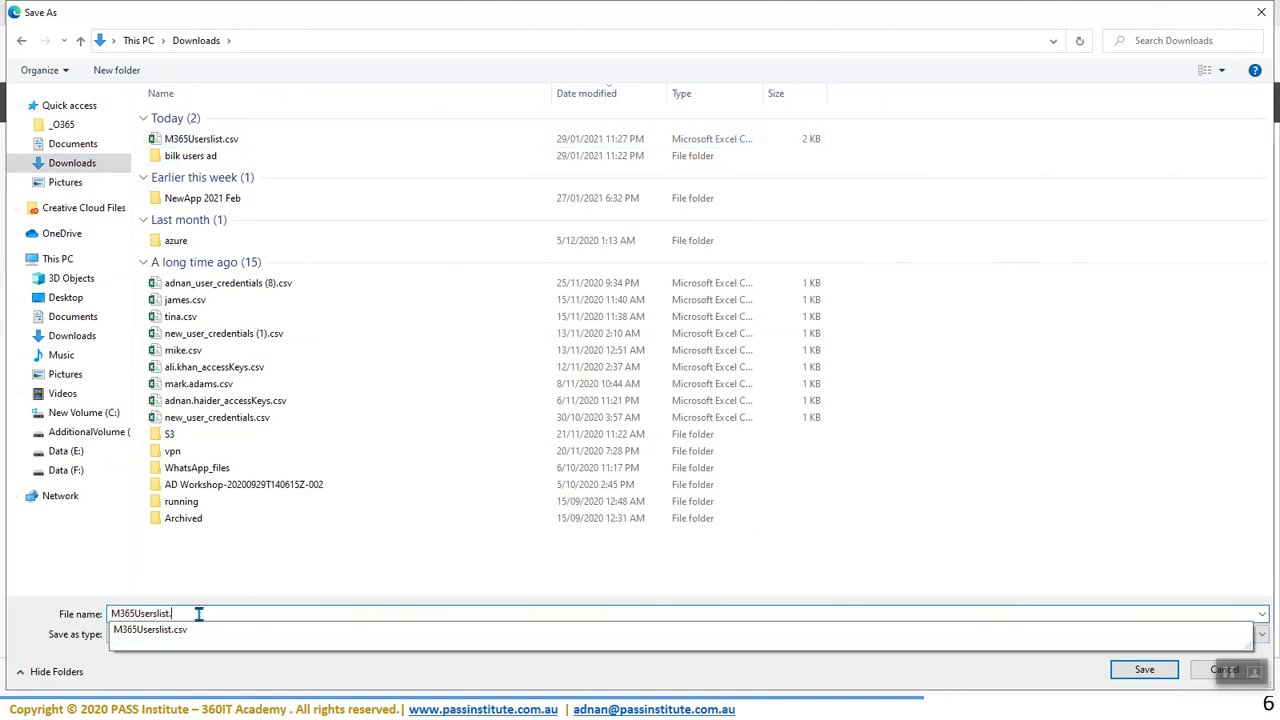
pyautogui.write('txt')
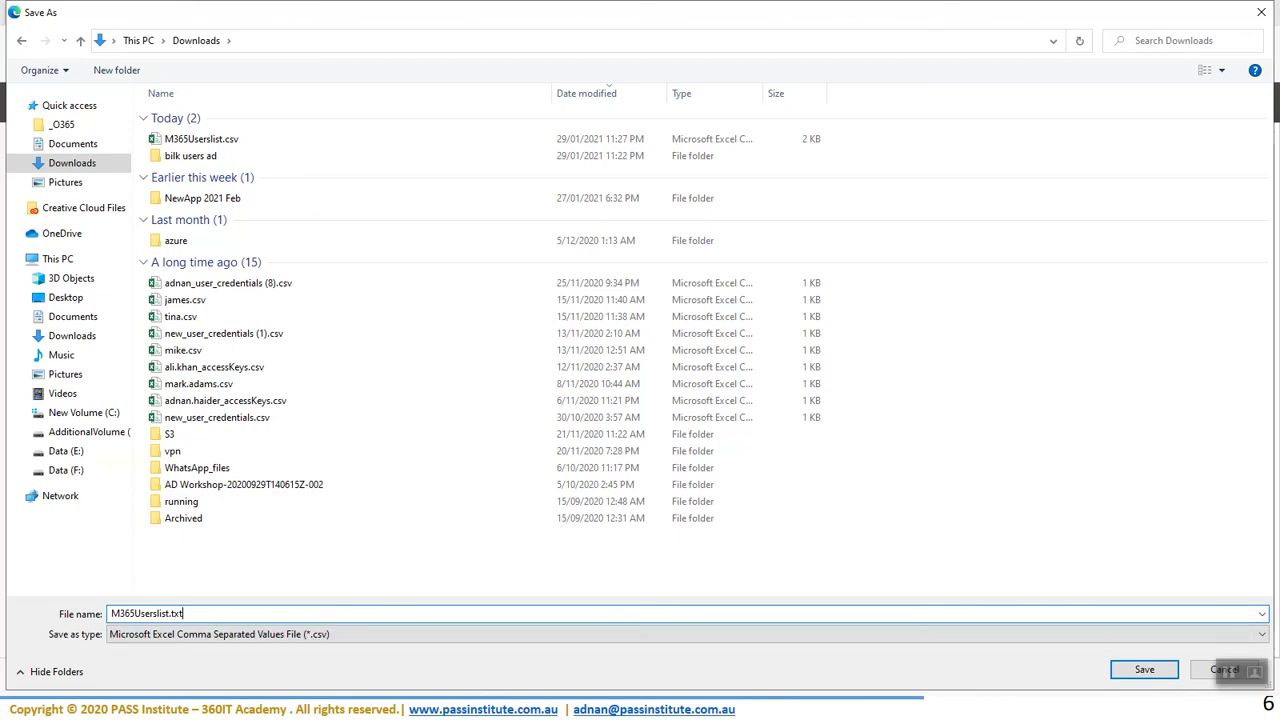
pyautogui.click(1150, 670)
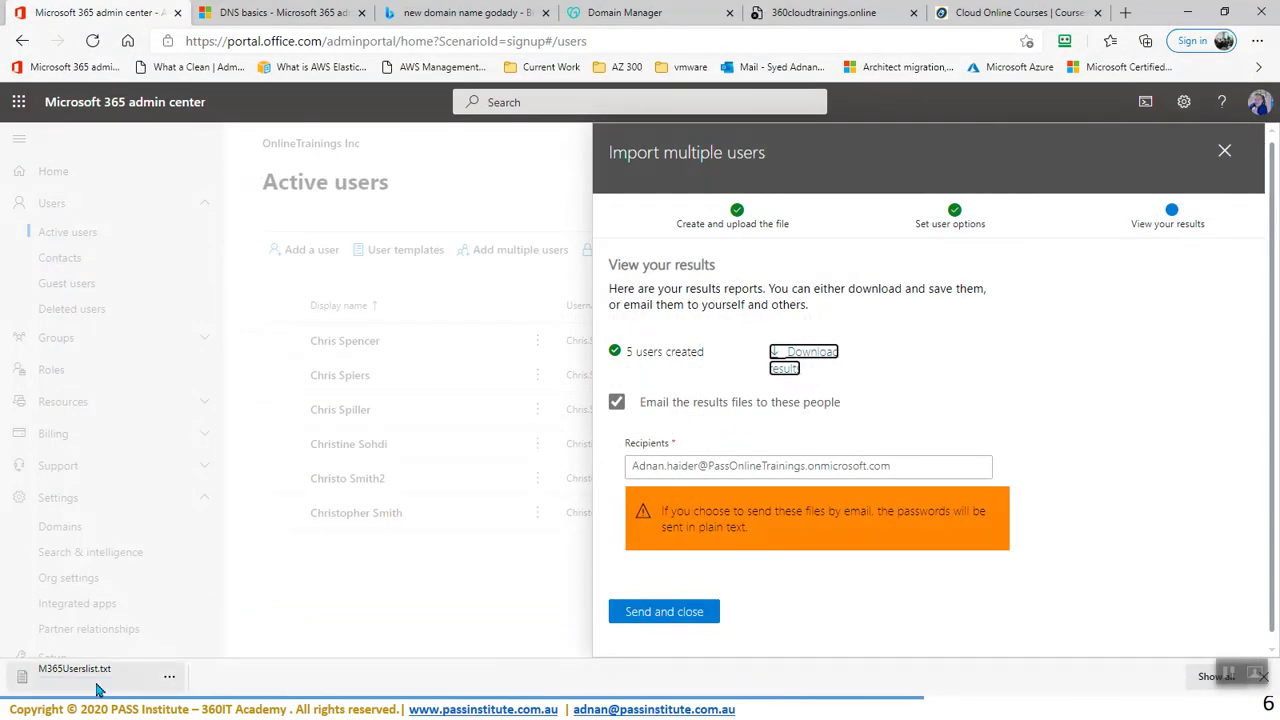
# - Open M365Userslist.txt in maximized Notepad, check the new users' usernames and passwords, then minimize it
pyautogui.click(98, 683)
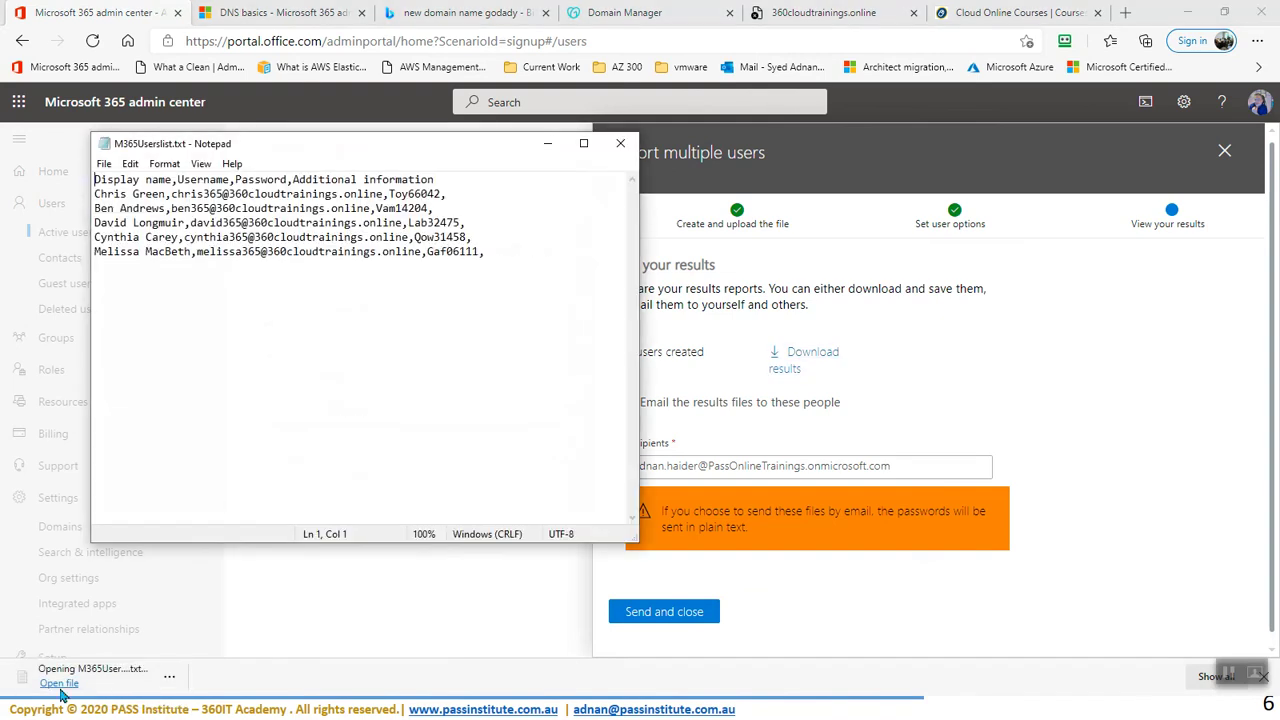
pyautogui.doubleClick(442, 150)
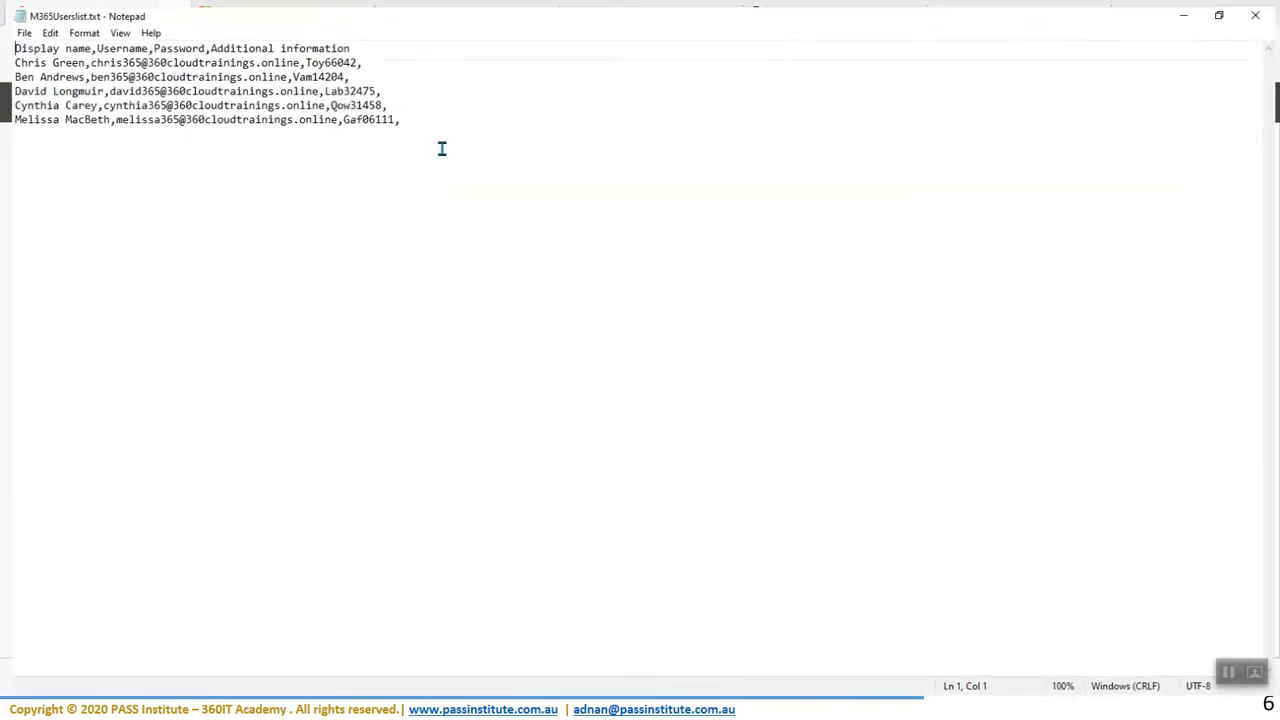
pyautogui.moveTo(355, 57); pyautogui.dragTo(41, 57)
pyautogui.click(296, 56)
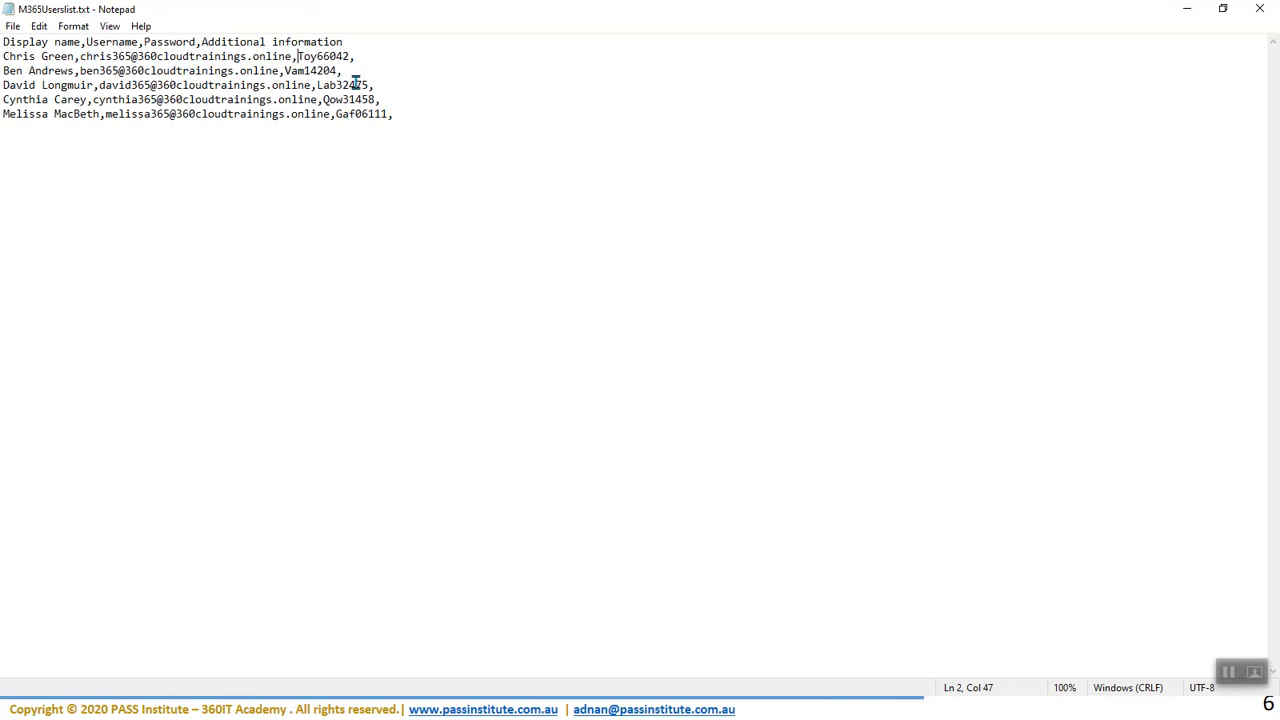
pyautogui.click(1188, 10)
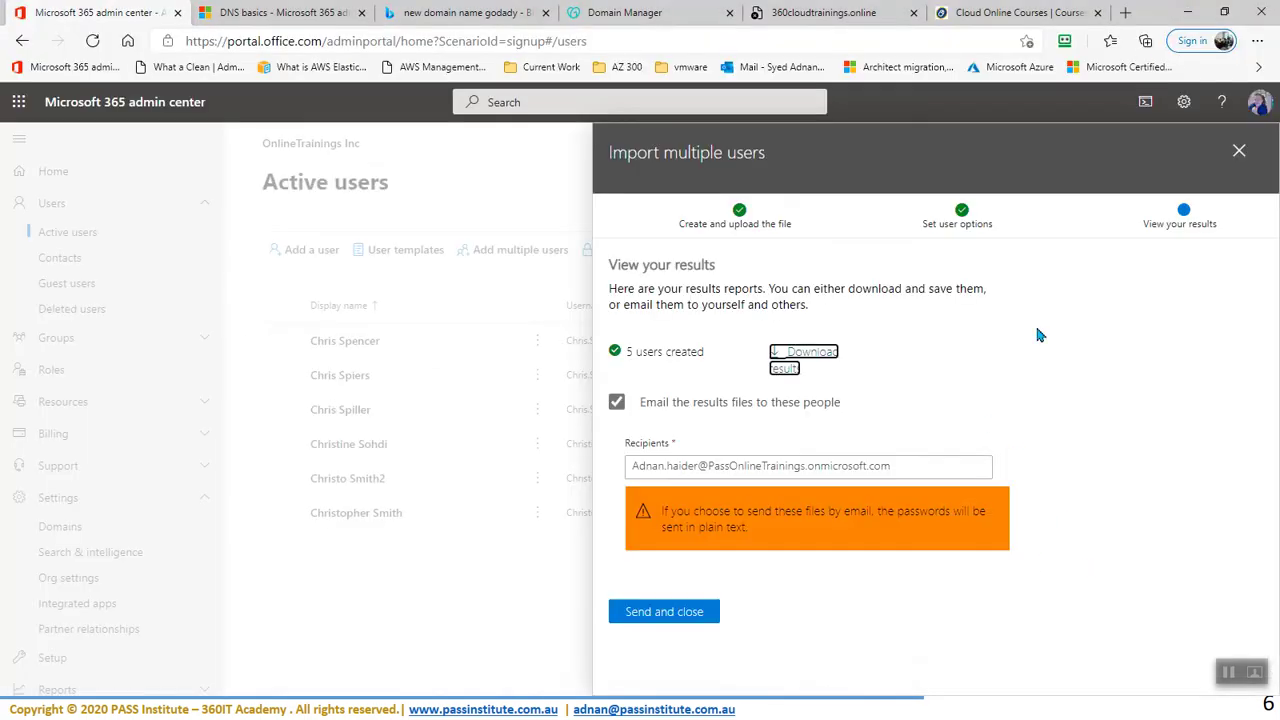
# - Close the import and rerun the 'chris' Active users search to show the new unlicensed user
pyautogui.click(664, 612)
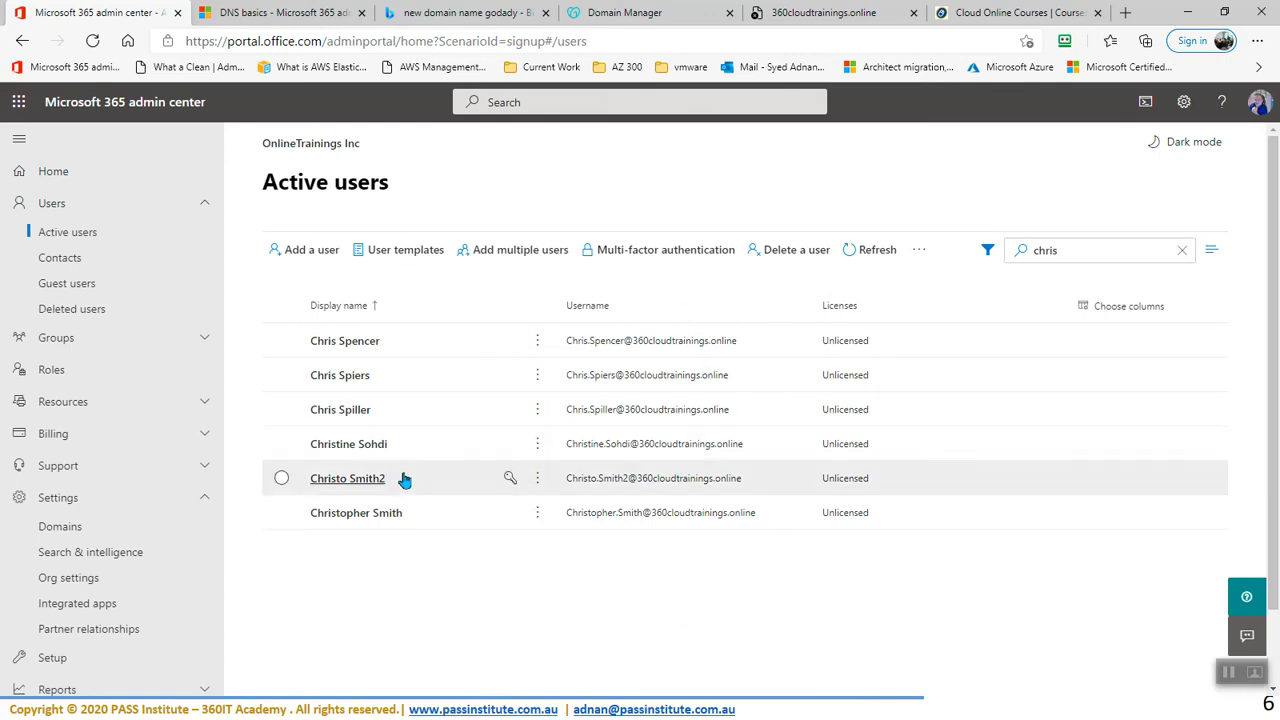
pyautogui.click(1088, 252)
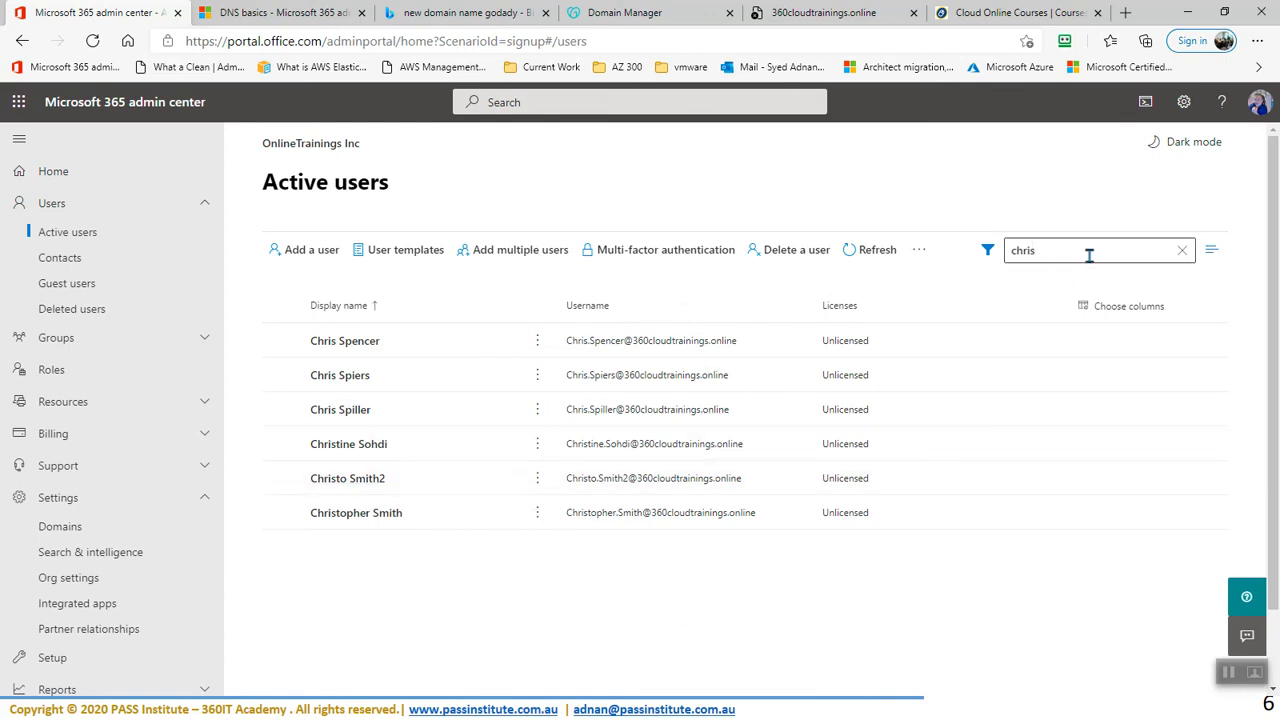
pyautogui.press('Return')
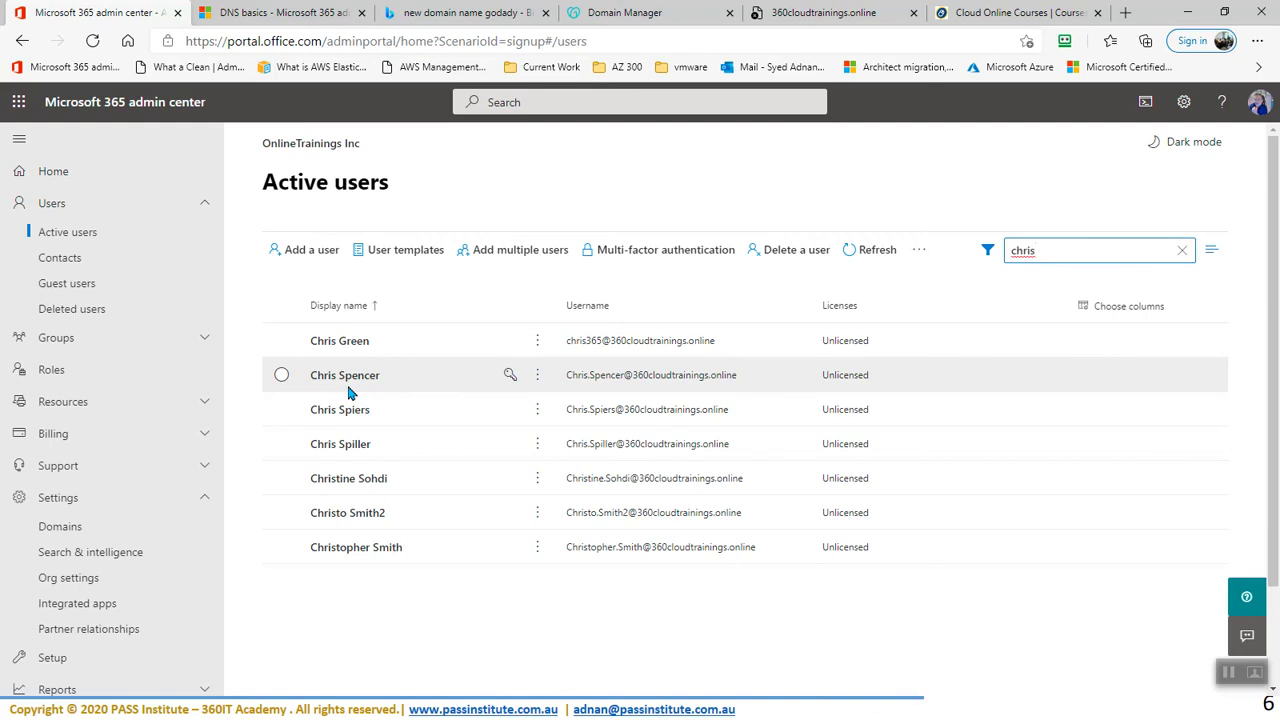
pyautogui.click(1230, 678)
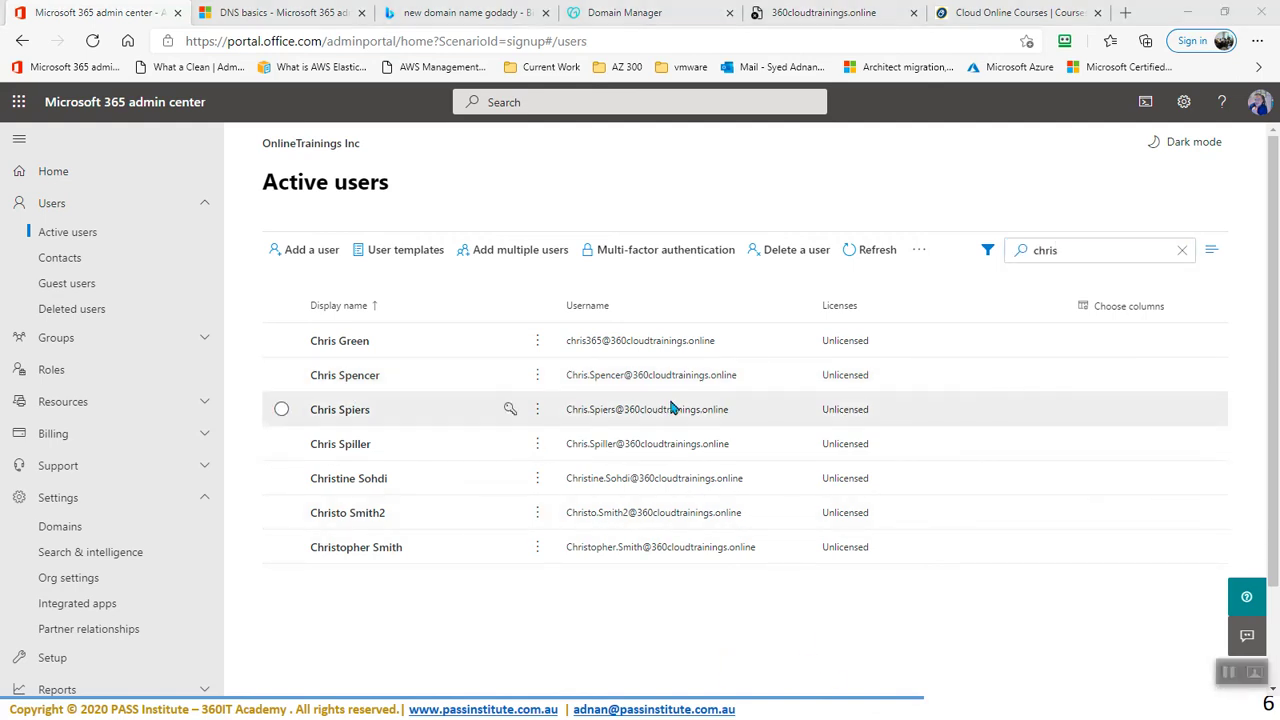